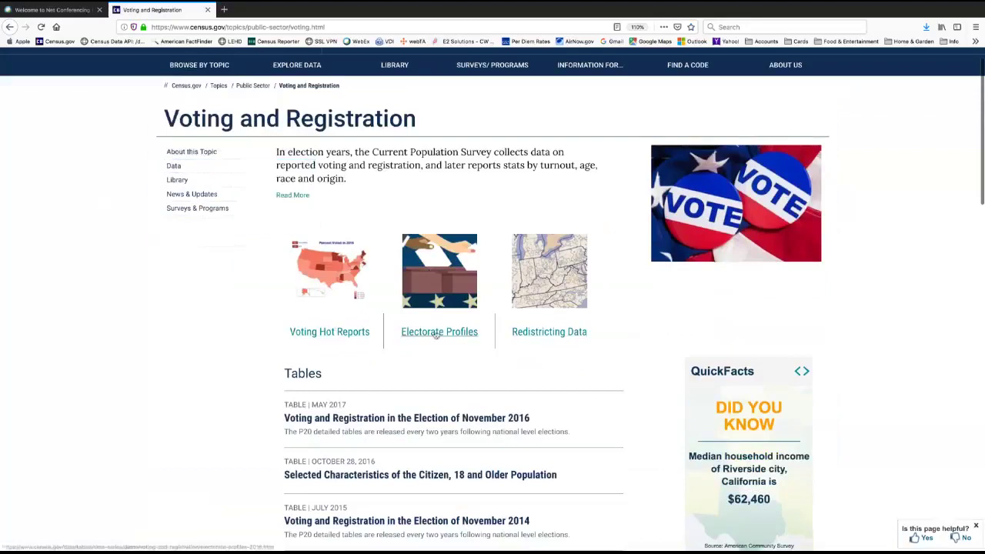
# Search Census.gov for "Veterans" and look through the search results page
pyautogui.scroll(1, 192, 230)
pyautogui.moveTo(207, 106)
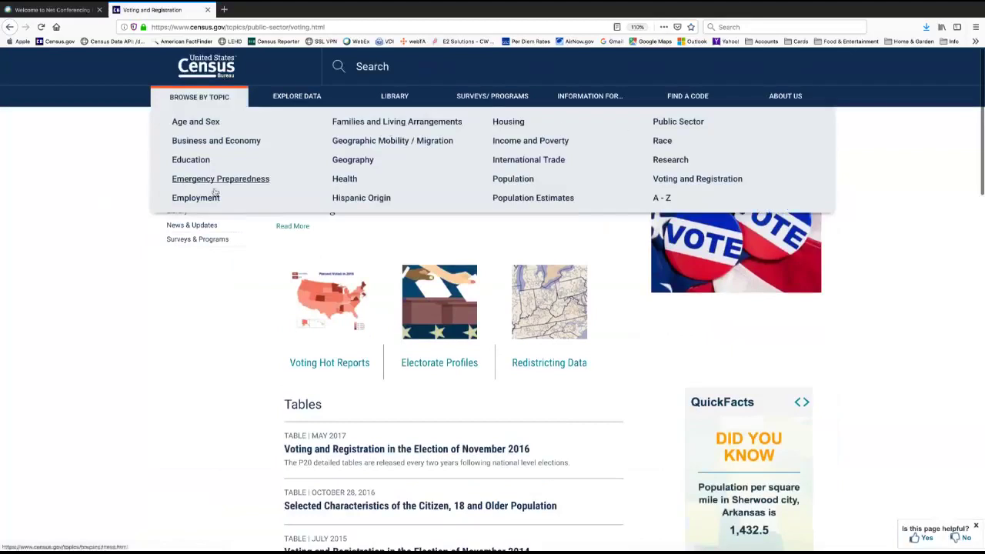
pyautogui.click(399, 68)
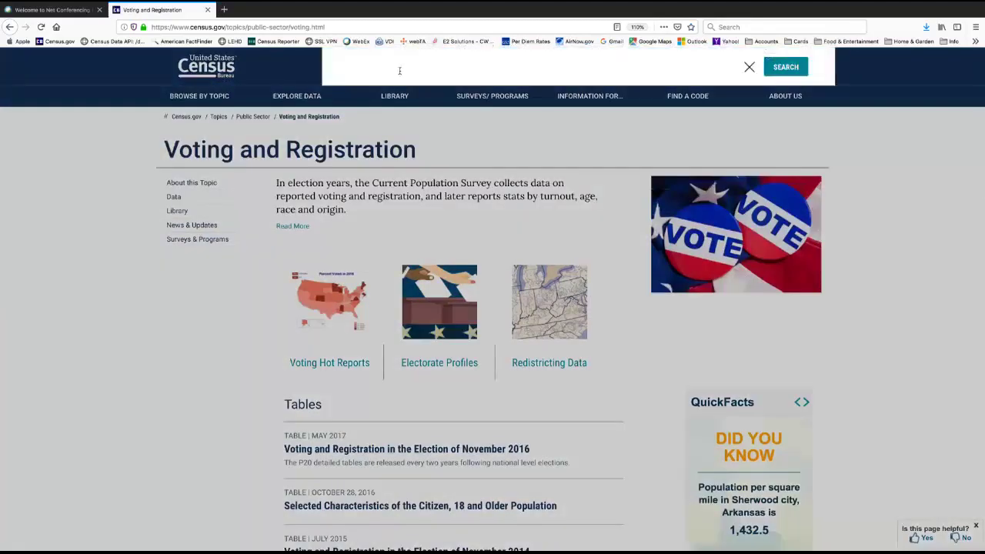
pyautogui.write('Veterans')
pyautogui.click(784, 68)
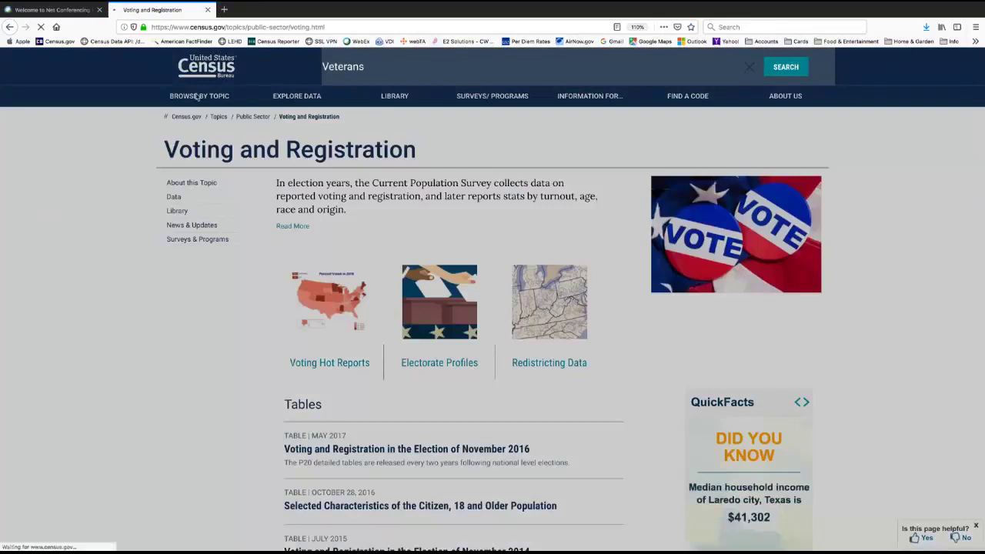
pyautogui.scroll(-5, 263, 275)
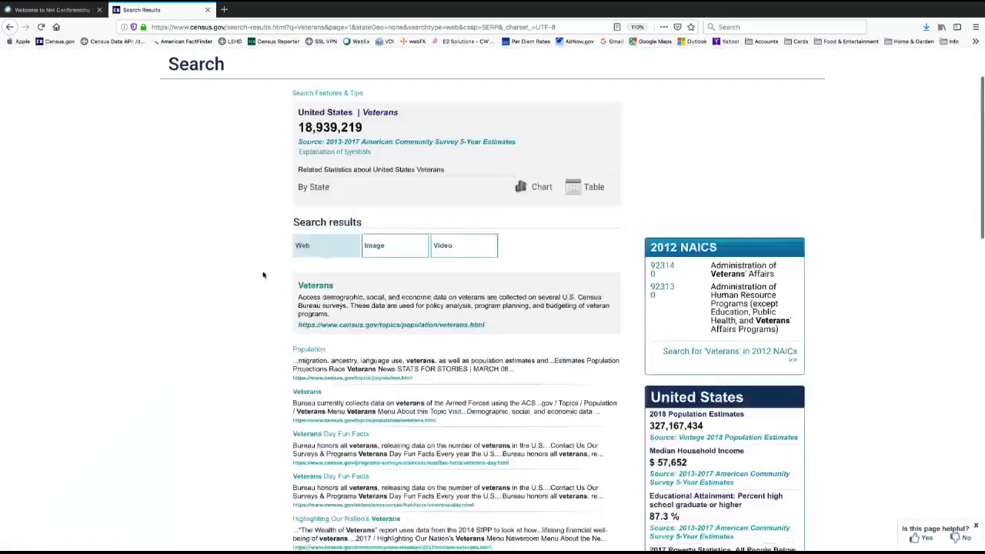
pyautogui.scroll(-2, 263, 275)
pyautogui.scroll(7, 263, 274)
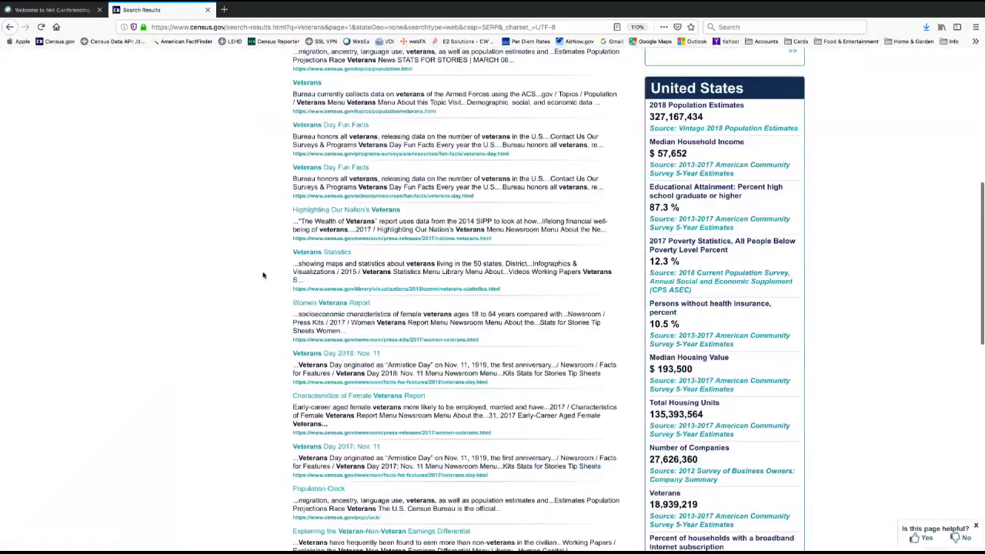
# Open a new browser tab and try to load census.data.gov
pyautogui.click(224, 9)
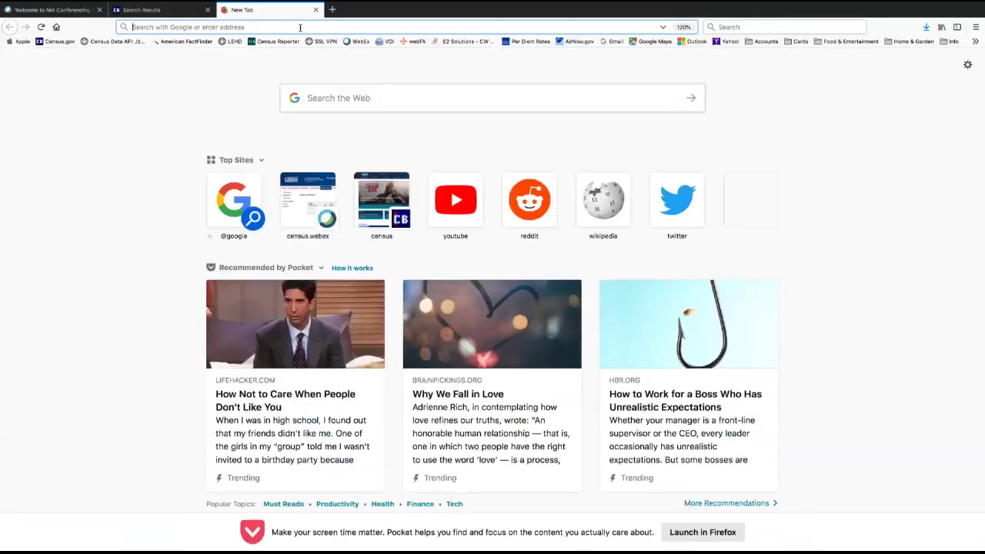
pyautogui.write('census.d')
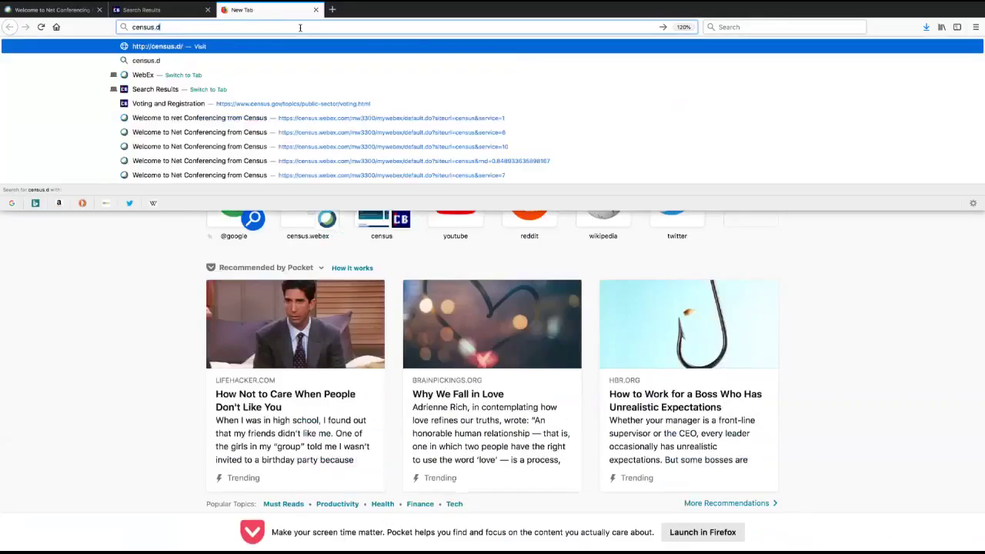
pyautogui.write('ata.gov')
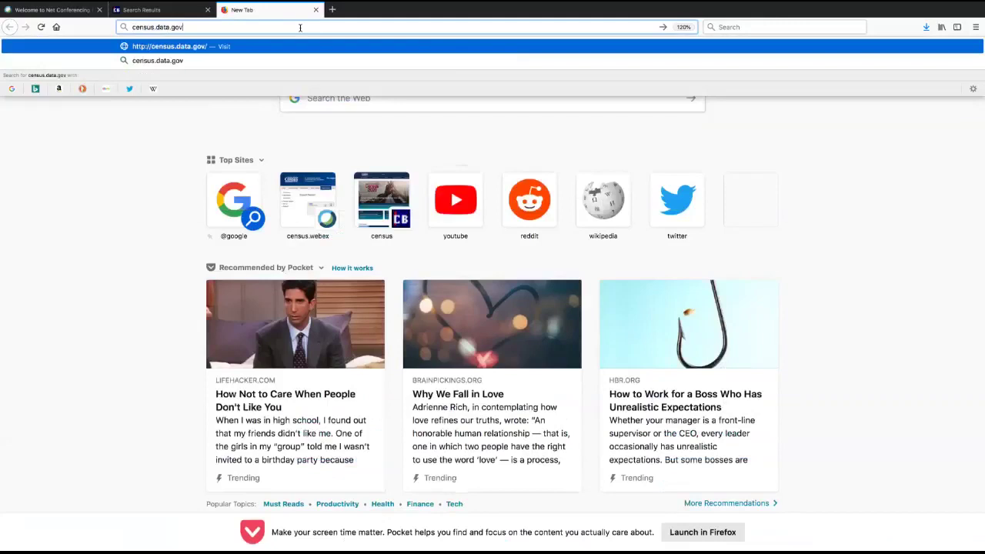
pyautogui.press('Return')
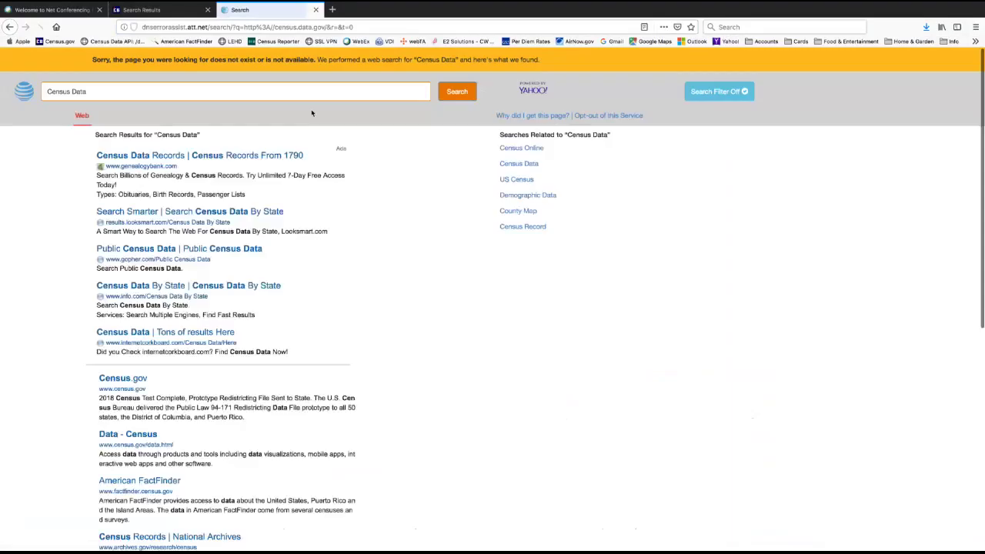
# Load data.census.gov in the current browser tab
pyautogui.click(234, 27)
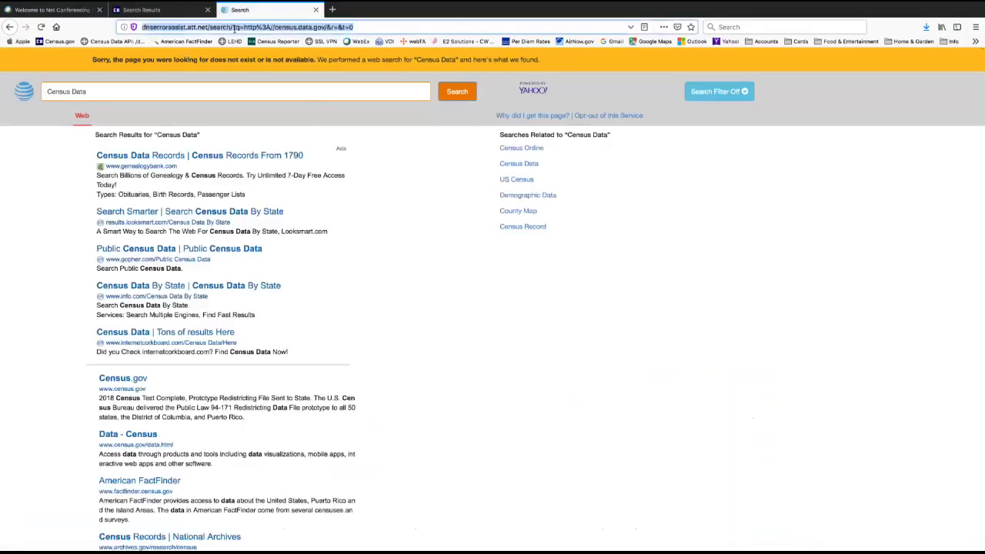
pyautogui.write('data,')
pyautogui.press('BackSpace')
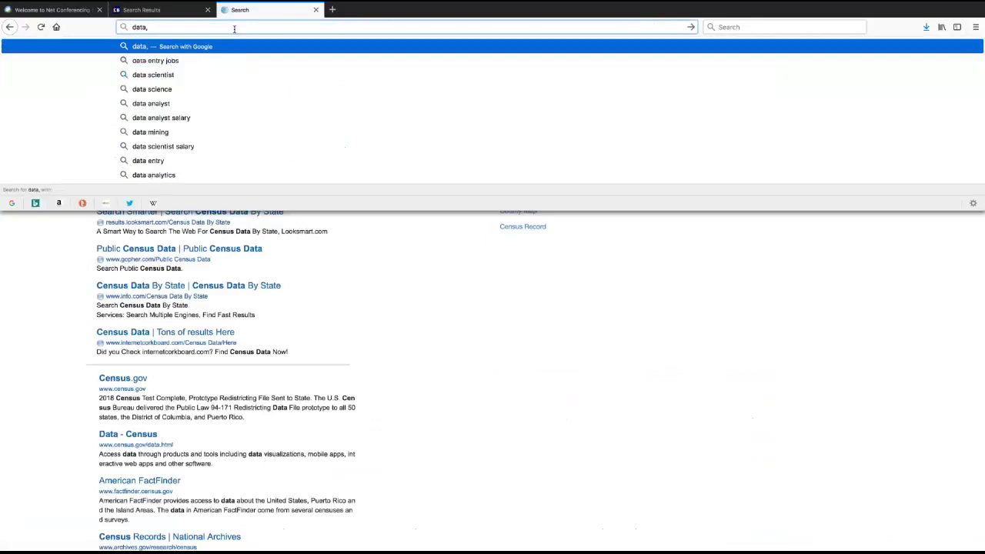
pyautogui.write('.cens')
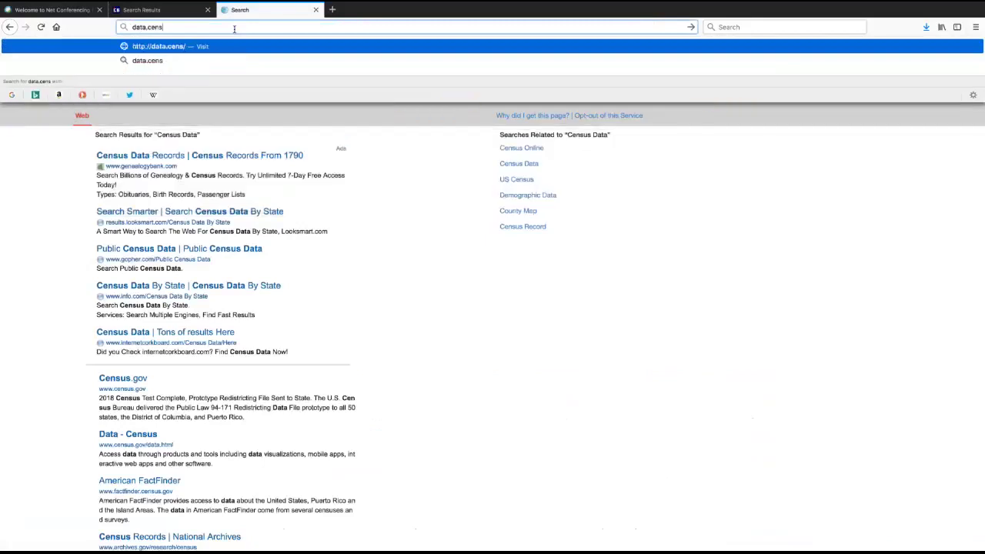
pyautogui.write('us.gov')
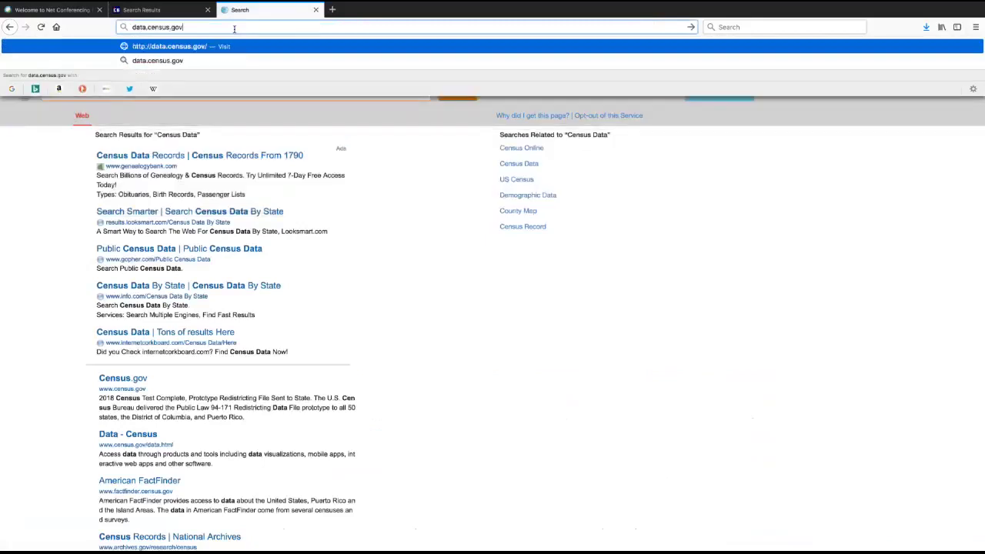
pyautogui.press('Return')
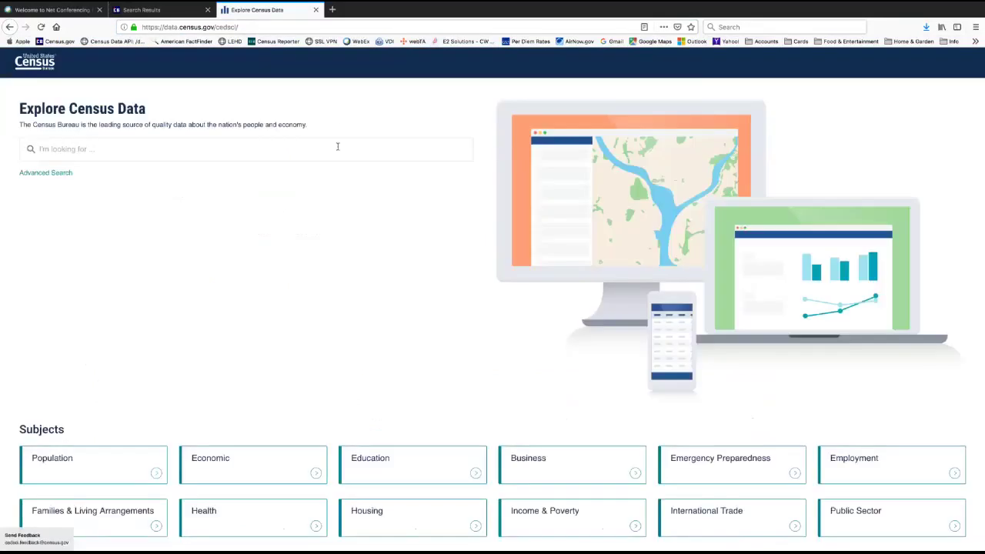
# Search Explore Census Data for "Veterans"
pyautogui.click(335, 150)
pyautogui.write('Veterans')
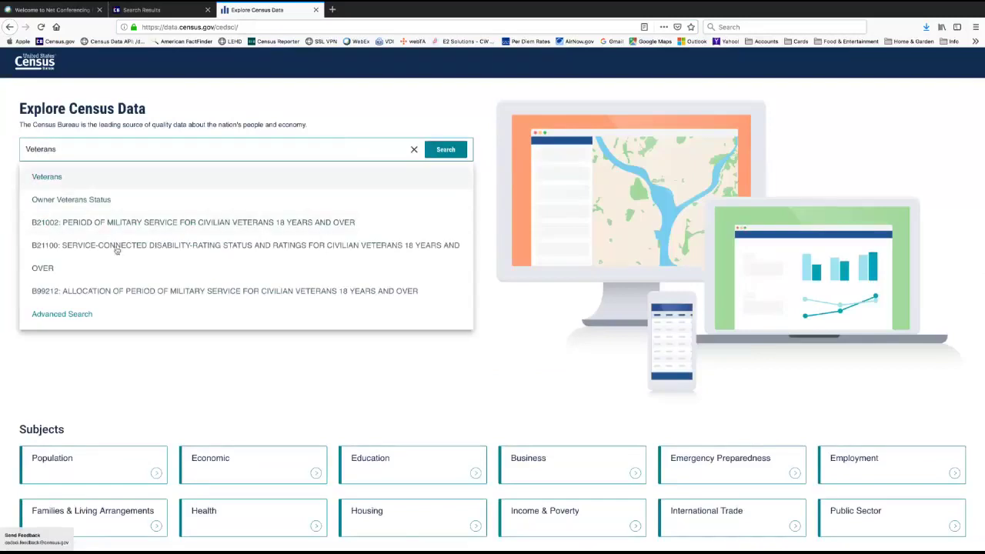
pyautogui.click(453, 152)
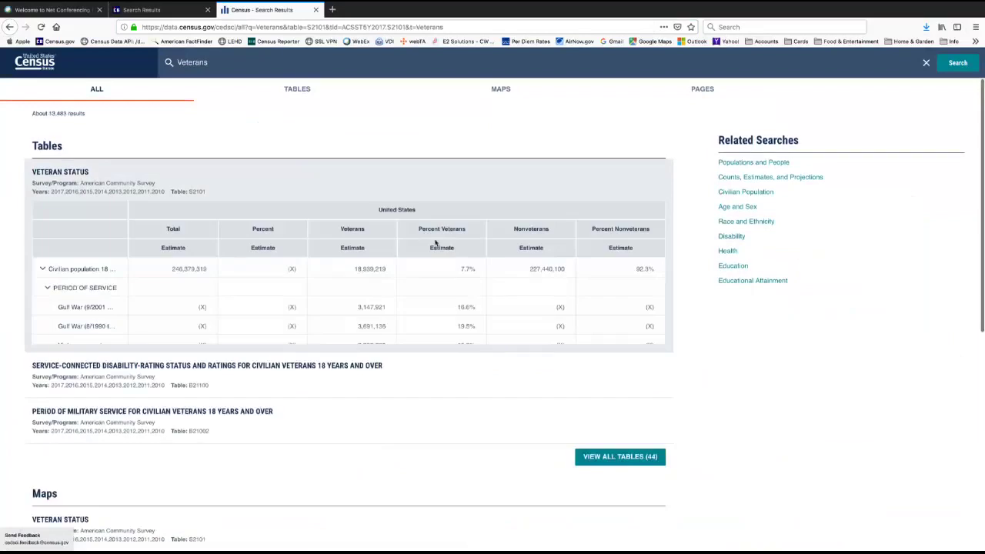
# Look through the veterans results by category and open the full set of map results
pyautogui.scroll(-3, 436, 246)
pyautogui.scroll(-5, 377, 237)
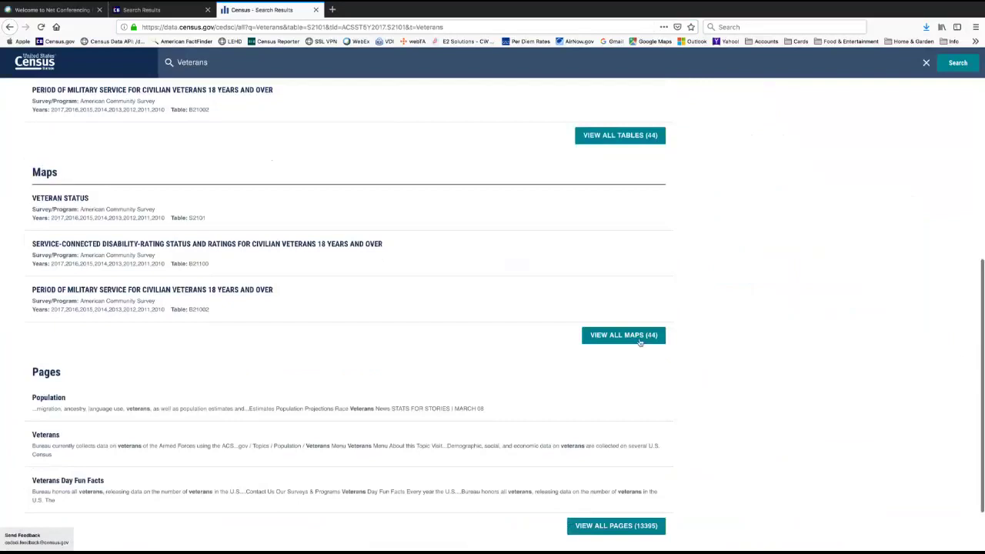
pyautogui.scroll(-2, 549, 265)
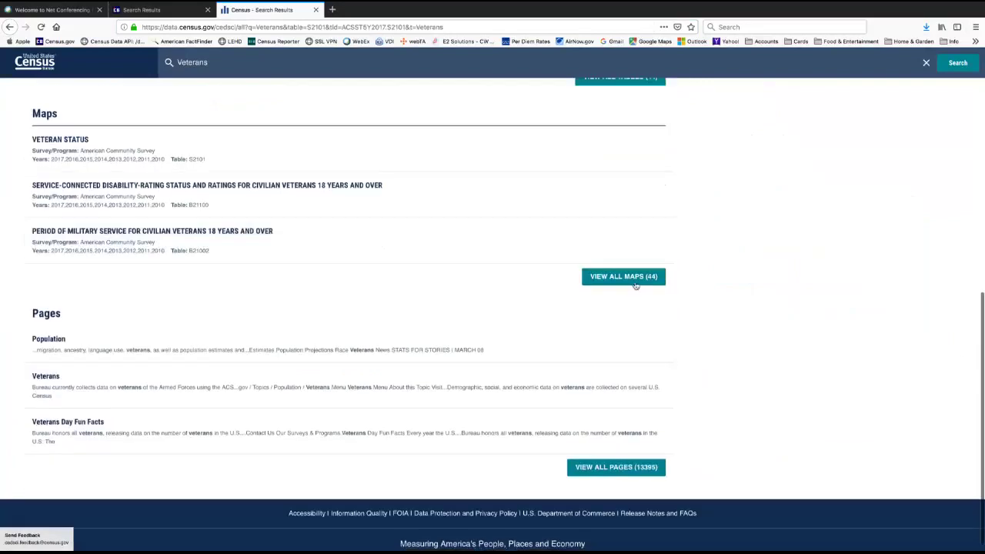
pyautogui.click(642, 278)
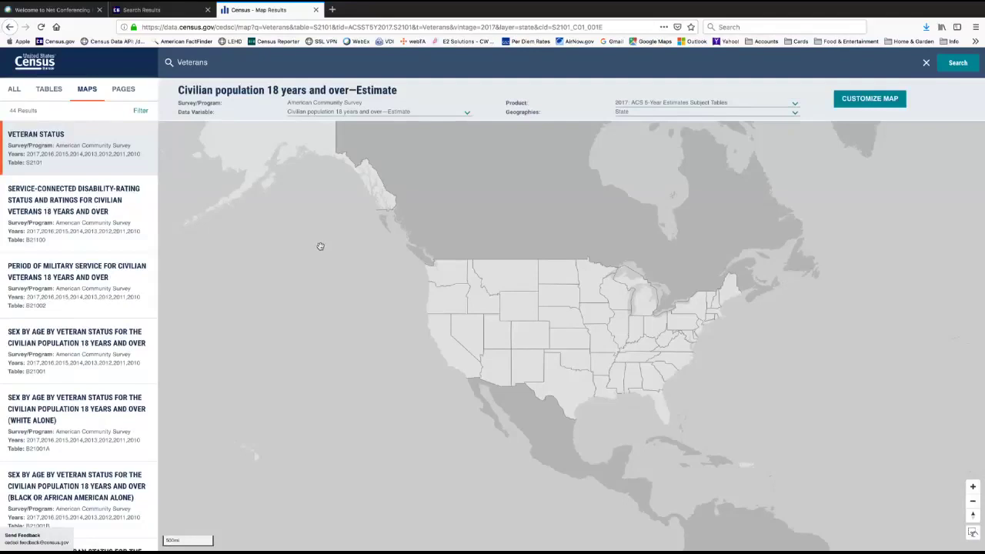
# Open the geography profile for Nevada from the state map of the Veteran Status table
pyautogui.click(461, 336)
pyautogui.click(462, 328)
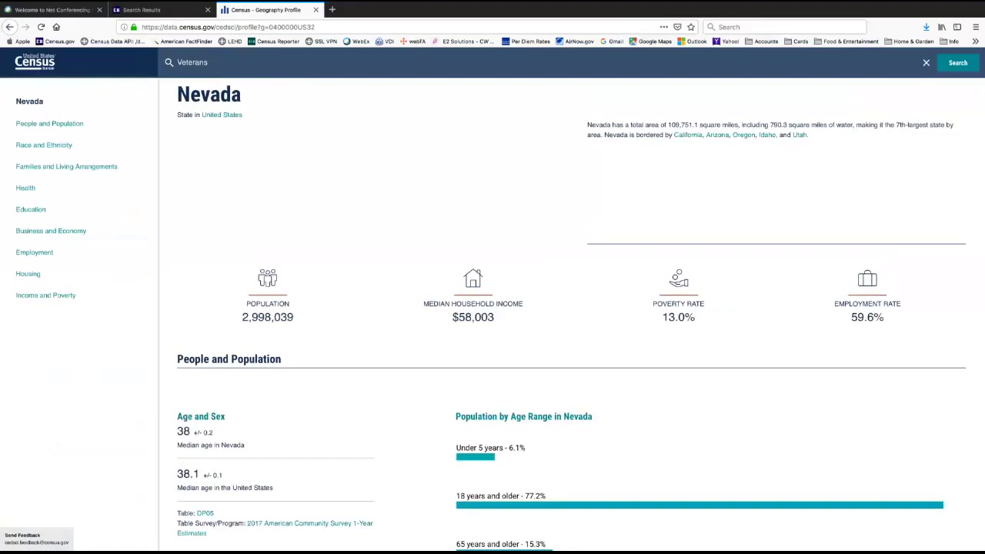
pyautogui.click(258, 67)
pyautogui.click(269, 131)
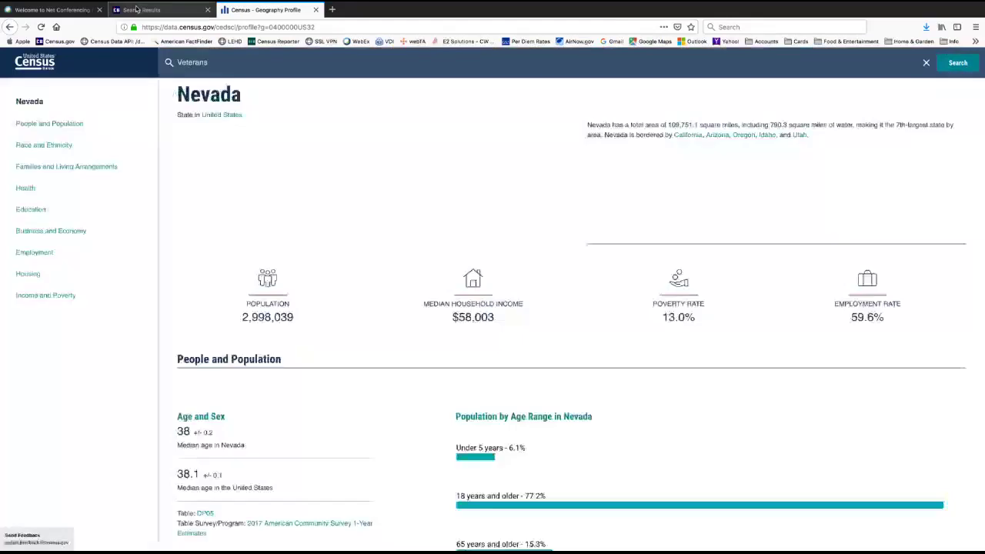
# Return to the Census.gov veterans search results and open the site's Data Tools and Apps page
pyautogui.click(185, 13)
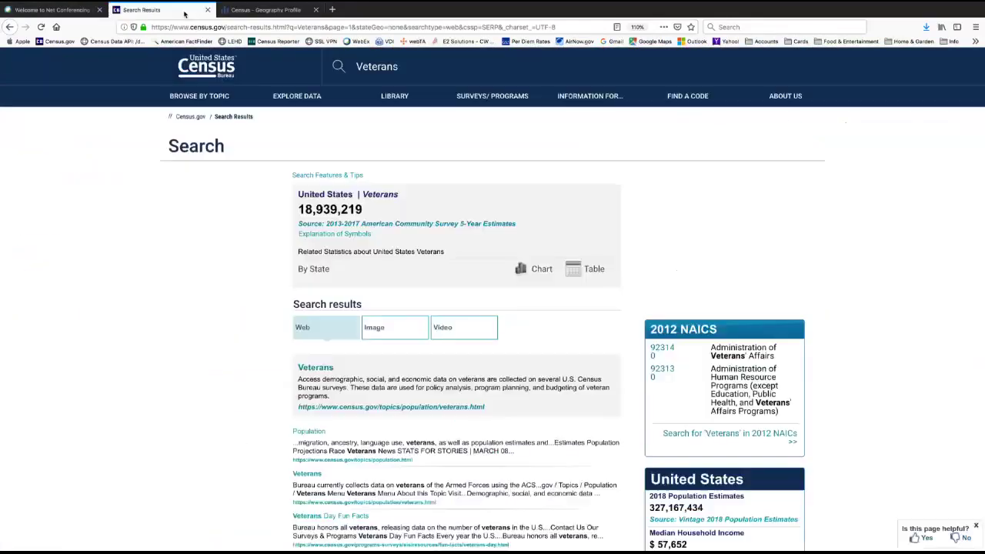
pyautogui.moveTo(297, 96)
pyautogui.scroll(-3, 220, 273)
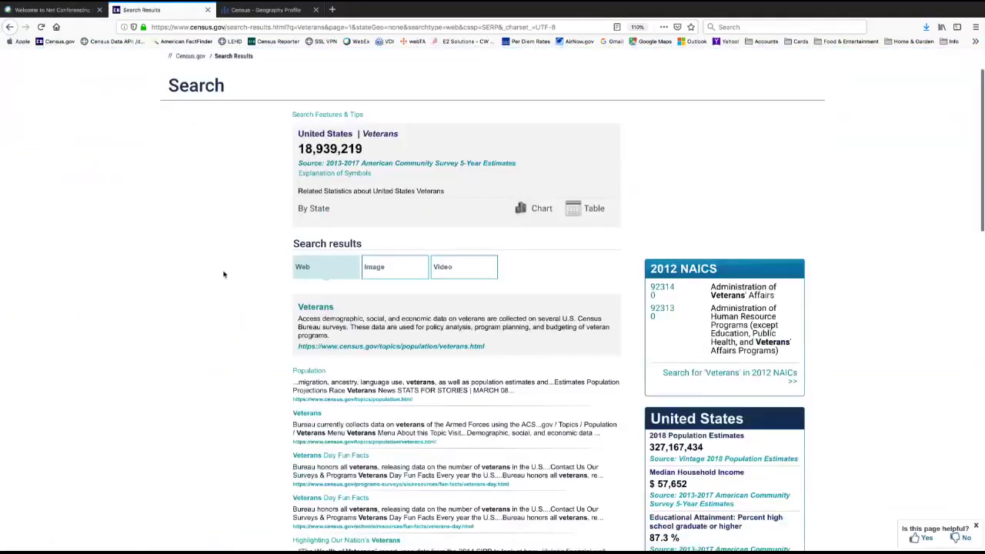
pyautogui.scroll(-3, 223, 275)
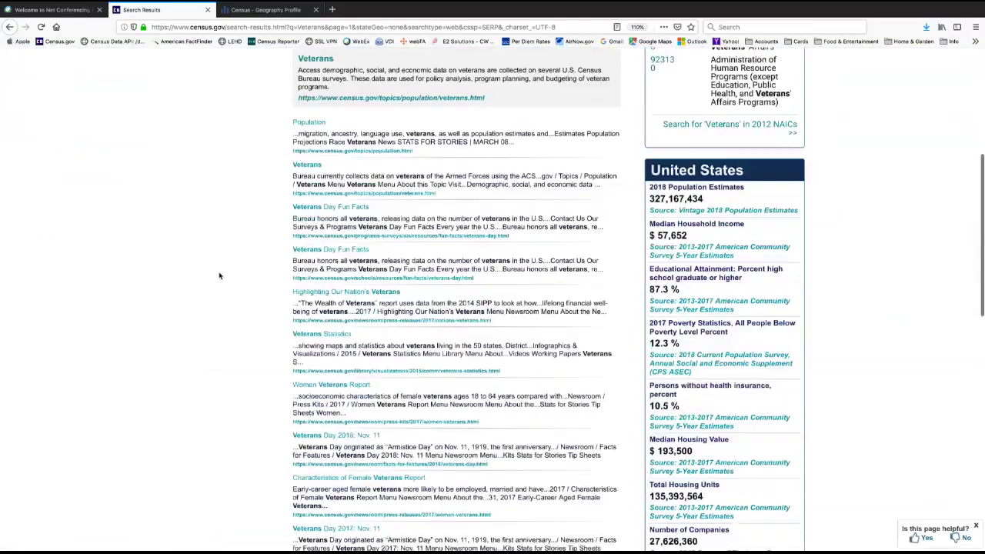
pyautogui.scroll(5, 221, 274)
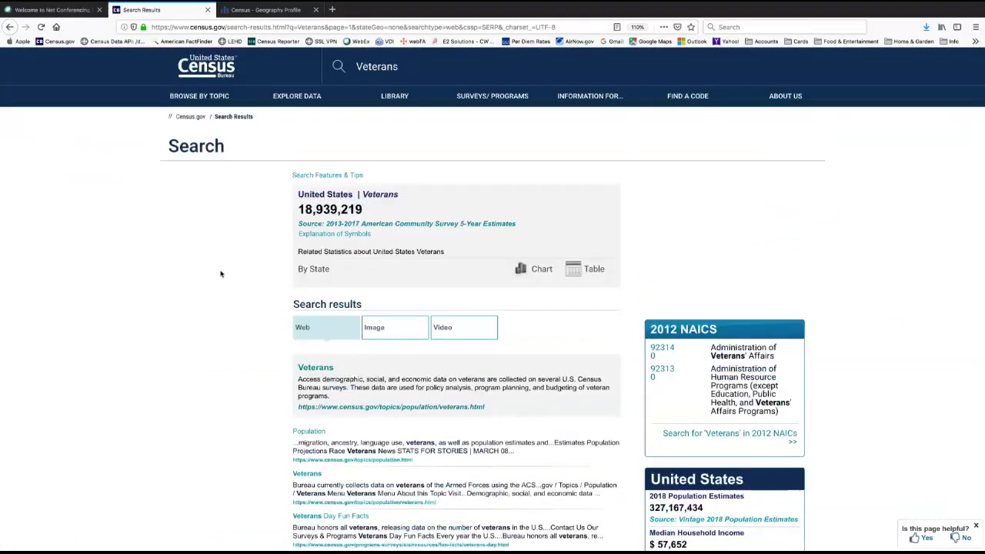
pyautogui.scroll(1, 223, 274)
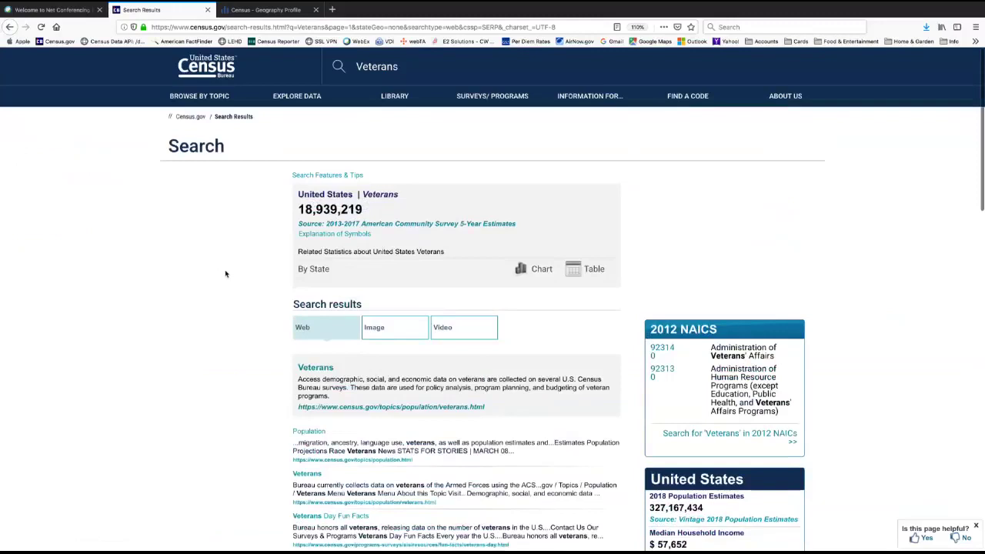
pyautogui.scroll(-1, 225, 274)
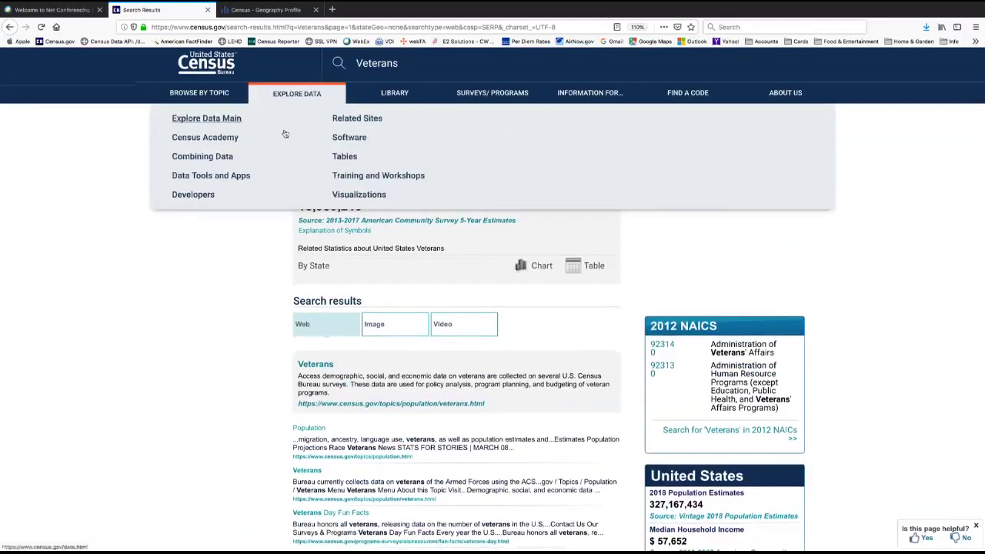
pyautogui.click(222, 178)
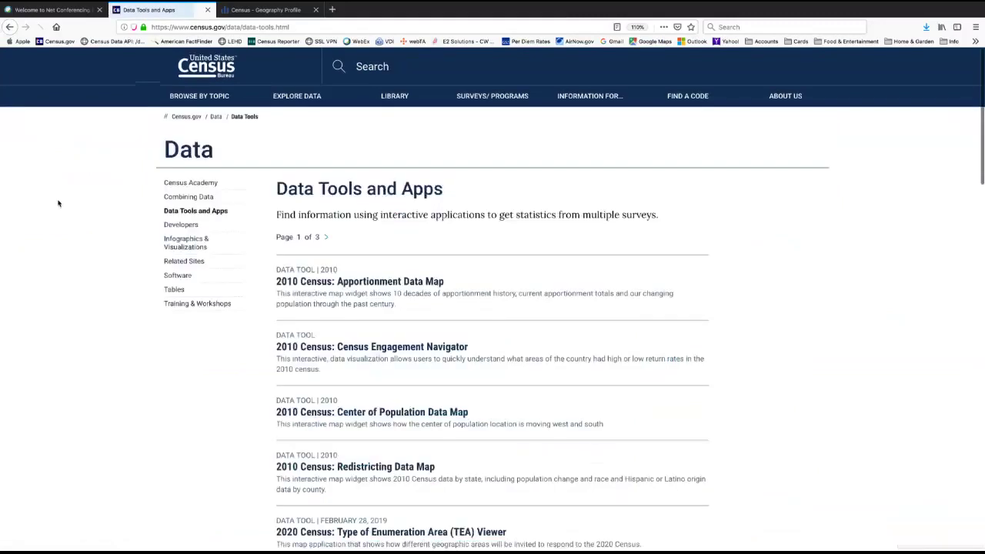
# Examine the data tools and apps listed on the first page, and return to the Nevada geography profile
pyautogui.scroll(-4, 121, 202)
pyautogui.scroll(-9, 122, 202)
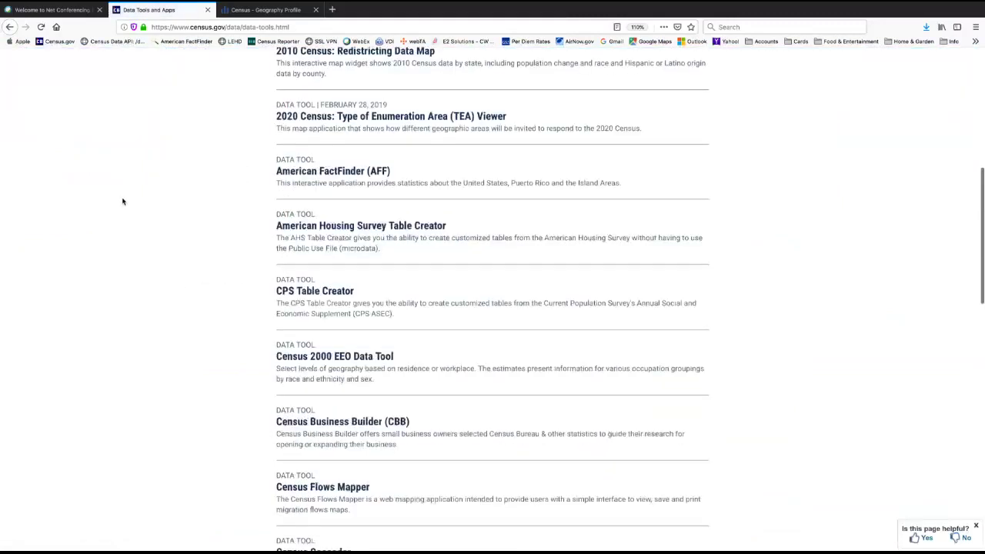
pyautogui.scroll(-4, 121, 201)
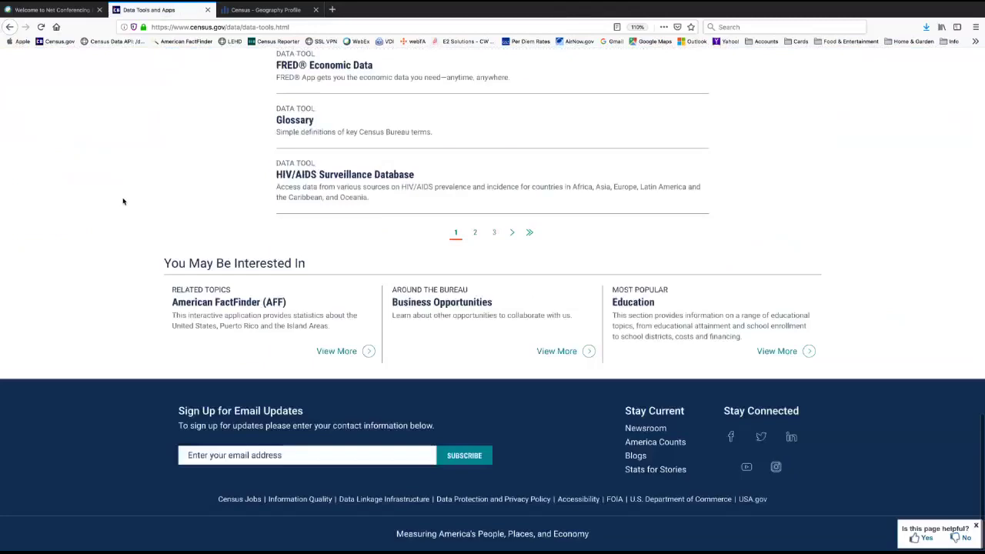
pyautogui.scroll(4, 121, 201)
pyautogui.scroll(-2, 122, 202)
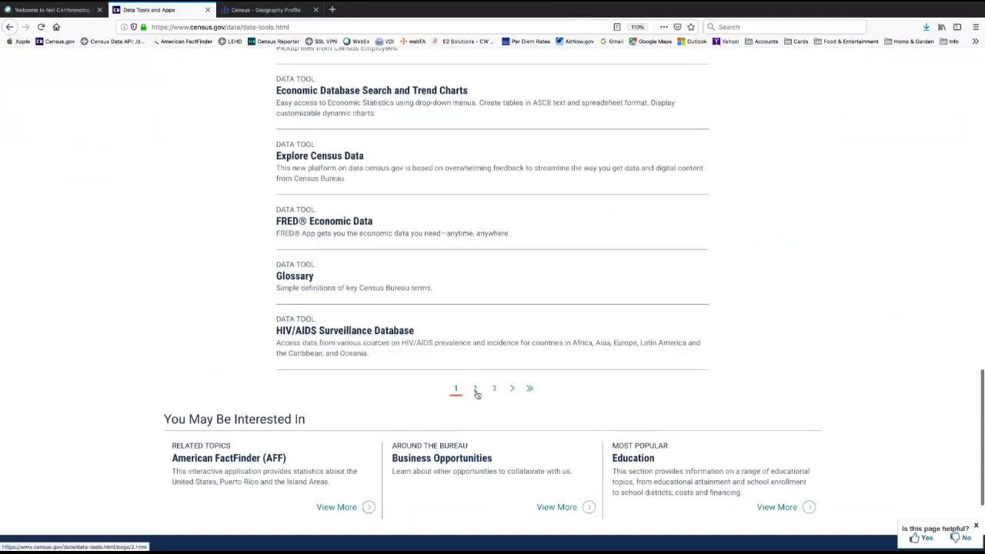
pyautogui.scroll(2, 247, 278)
pyautogui.scroll(10, 246, 279)
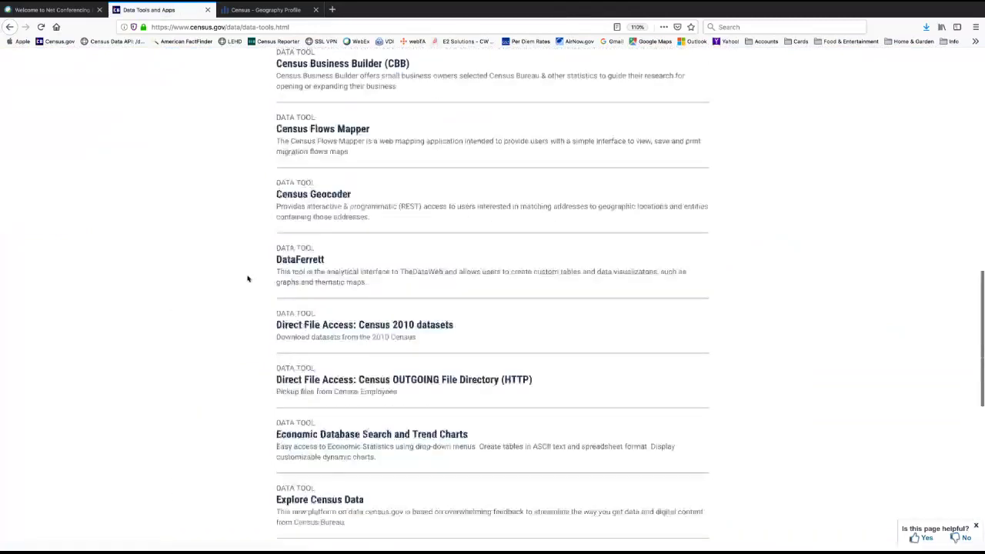
pyautogui.scroll(-2, 247, 278)
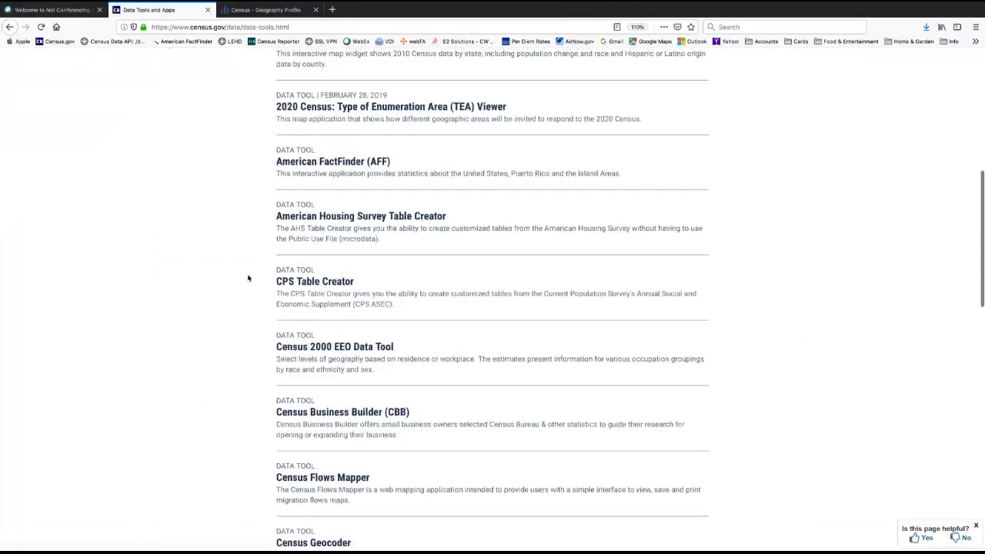
pyautogui.scroll(4, 247, 278)
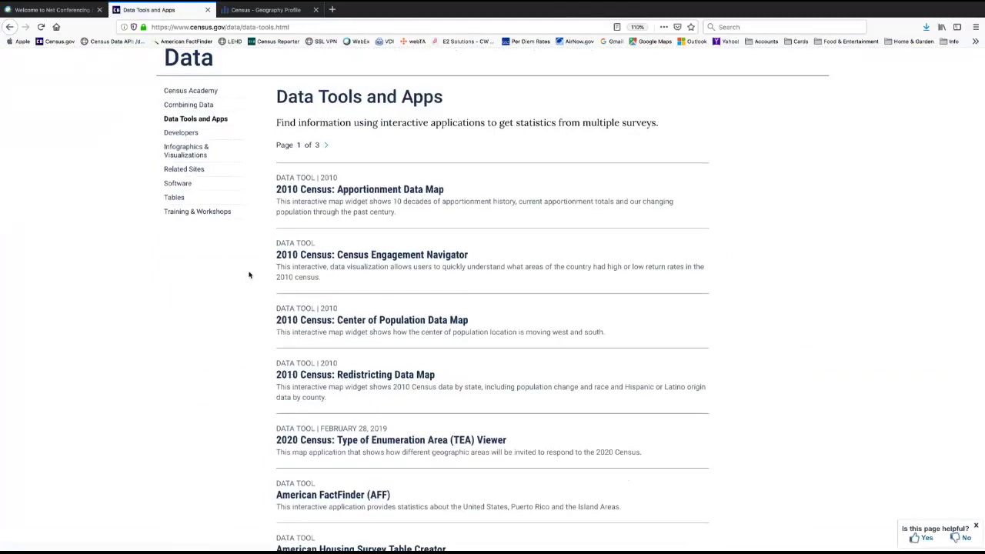
pyautogui.click(265, 12)
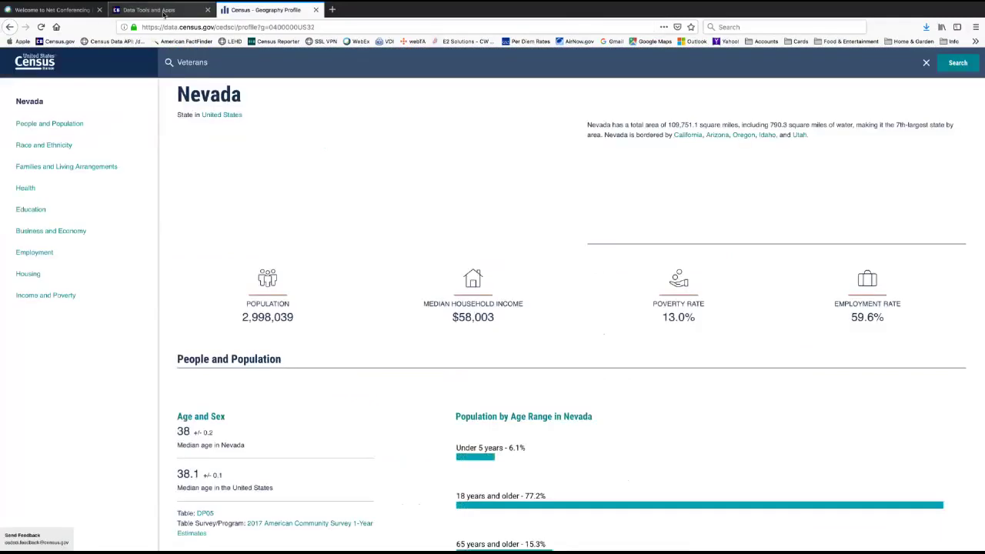
# Switch back to the Census.gov page, go to the site's home page, and reopen Data Tools and Apps from there
pyautogui.click(164, 11)
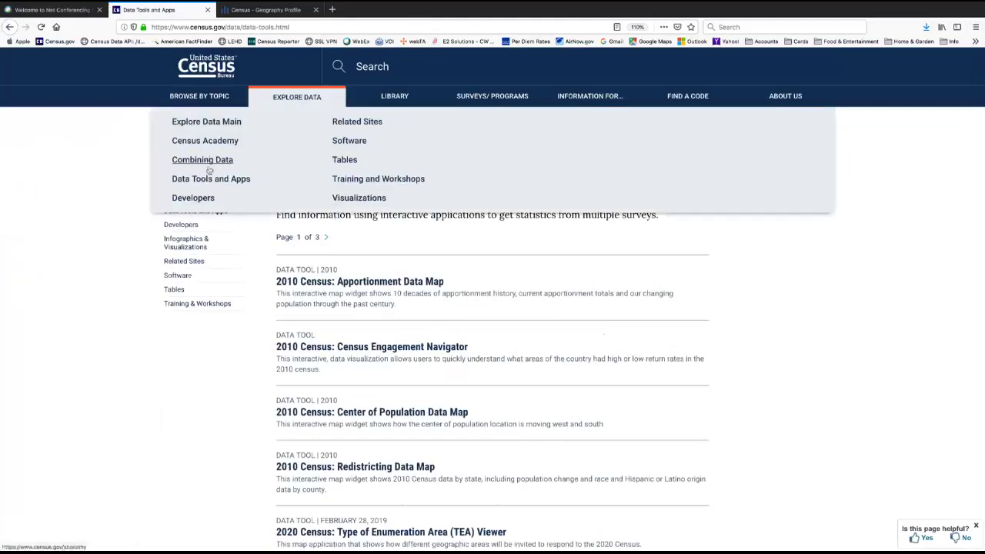
pyautogui.scroll(-4, 501, 235)
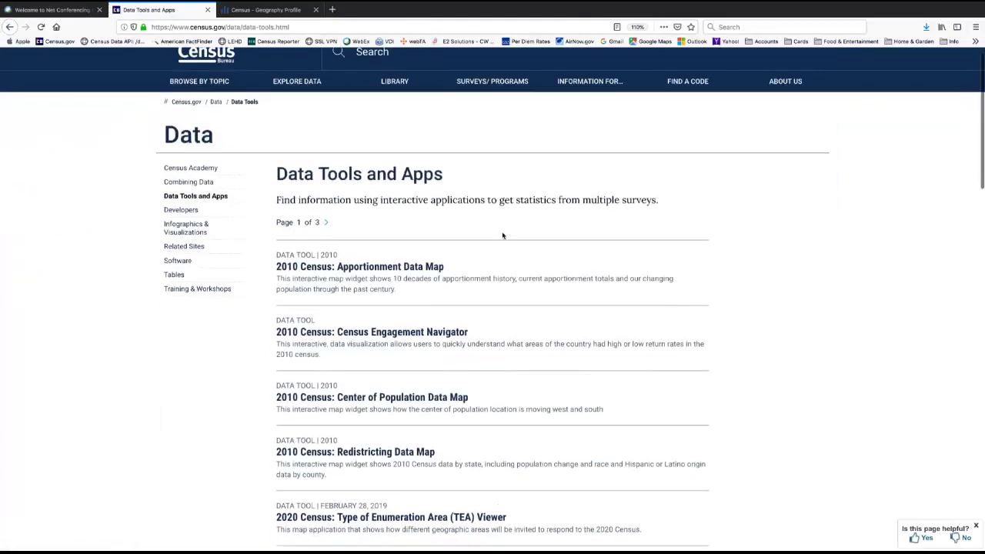
pyautogui.scroll(4, 697, 245)
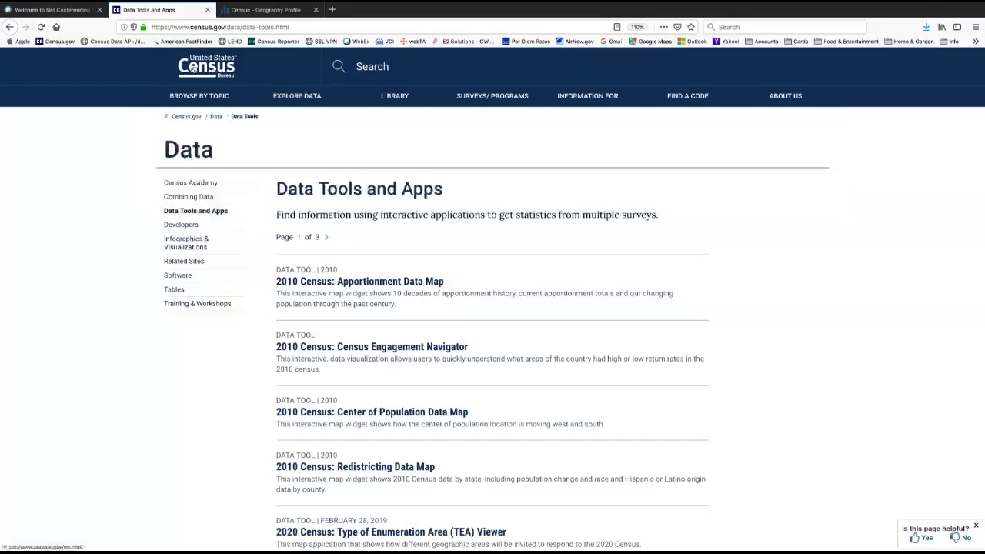
pyautogui.moveTo(394, 97)
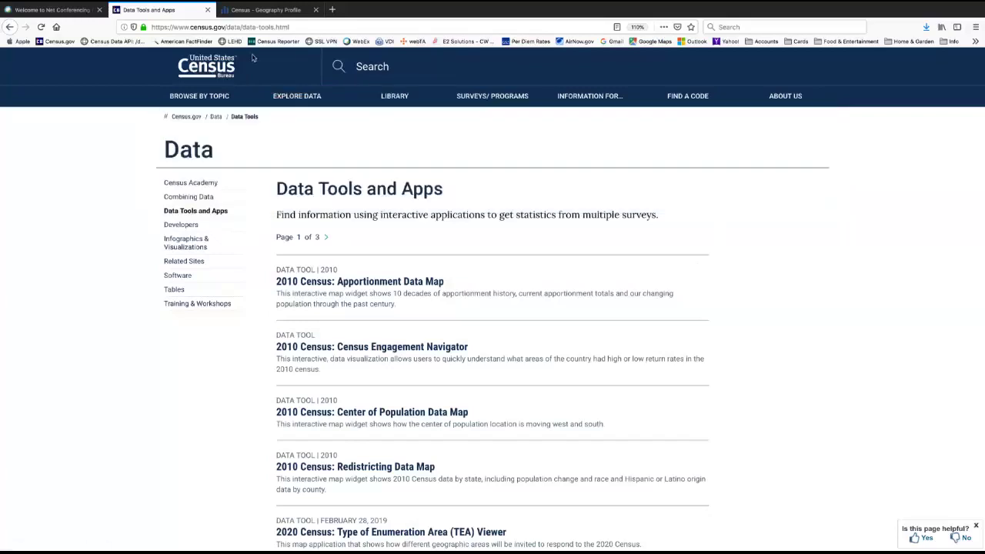
pyautogui.click(213, 69)
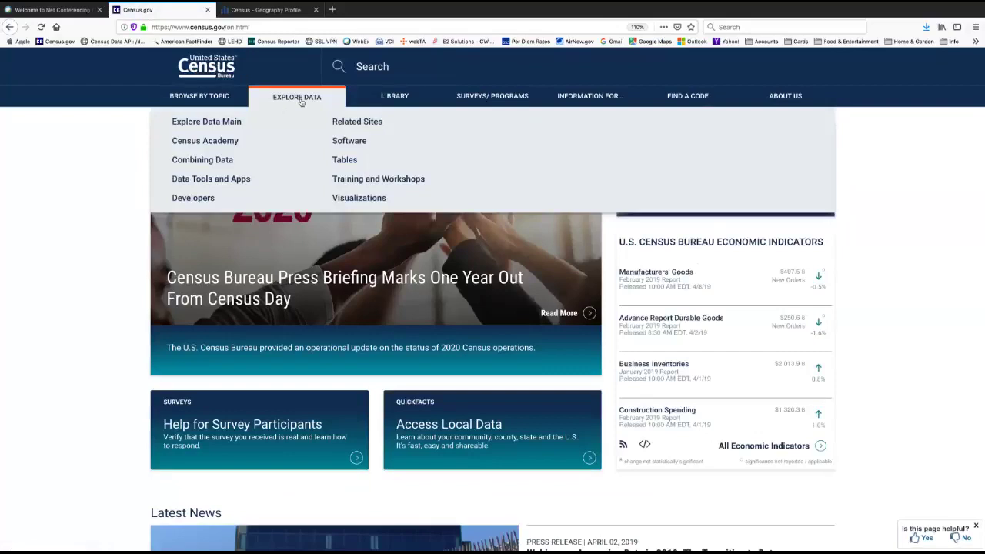
pyautogui.click(223, 183)
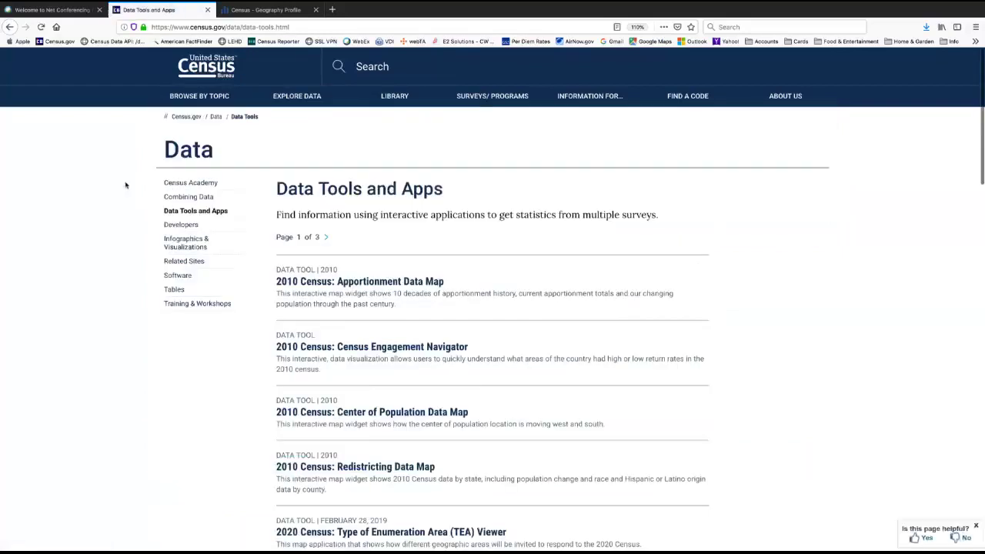
# Look through the first page of the Data Tools and Apps list, down to its end and back
pyautogui.scroll(-7, 127, 185)
pyautogui.scroll(-5, 127, 185)
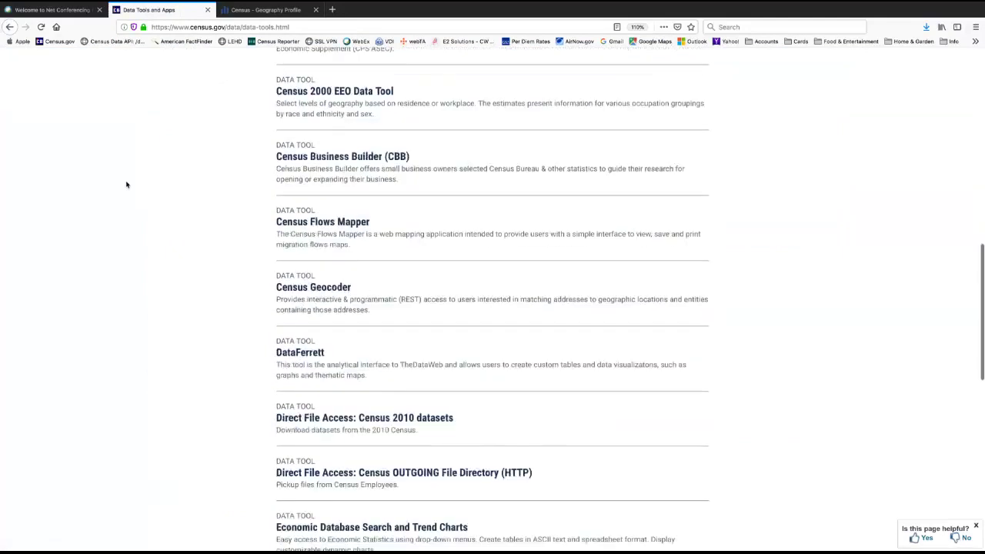
pyautogui.scroll(-1, 127, 185)
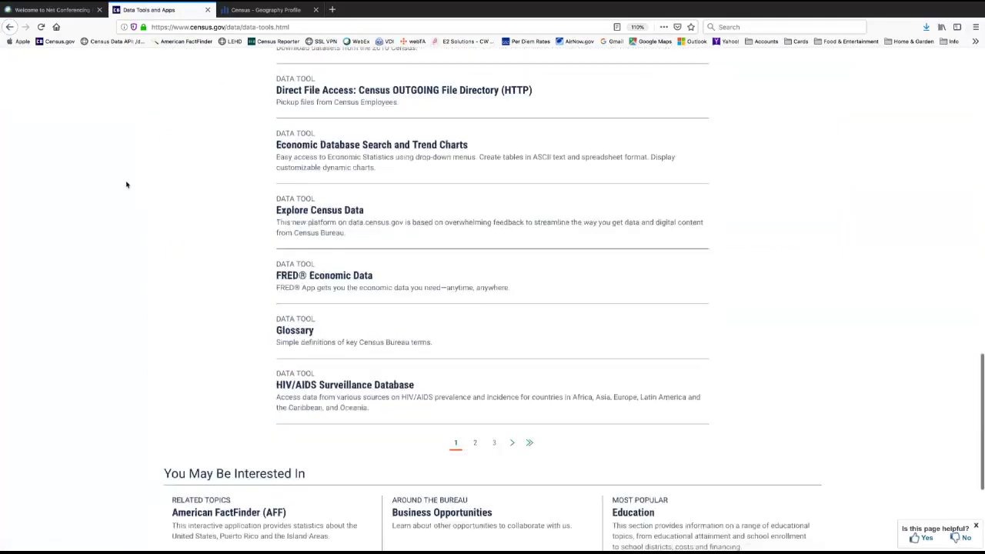
pyautogui.scroll(4, 128, 184)
pyautogui.scroll(7, 128, 183)
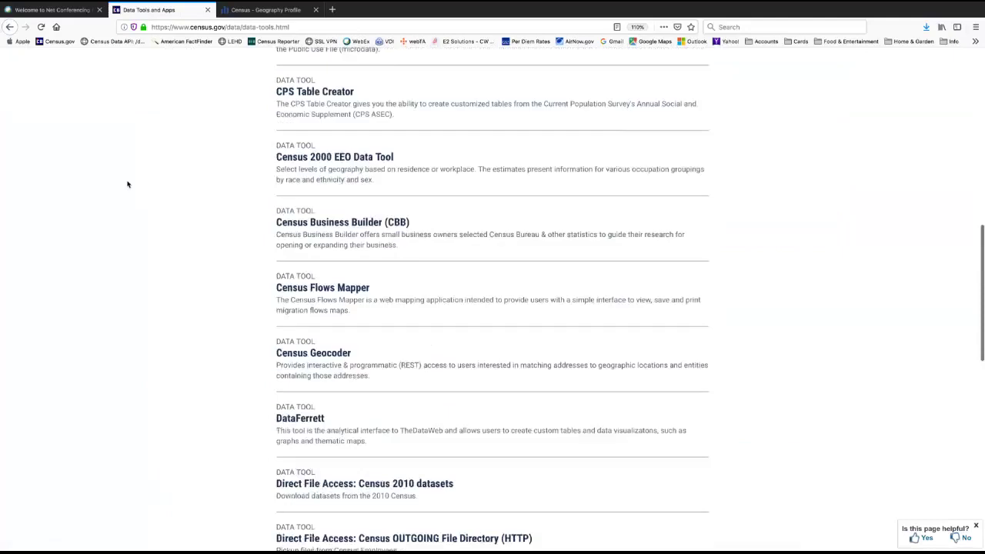
pyautogui.scroll(1, 128, 184)
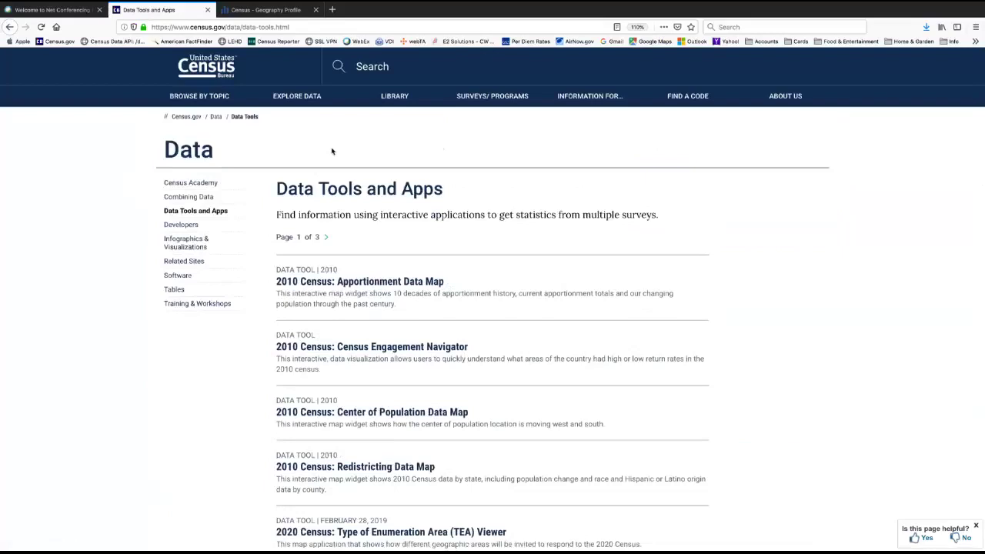
# Return to data.census.gov and go back from the Nevada profile to the overview of all Veterans search results
pyautogui.click(247, 10)
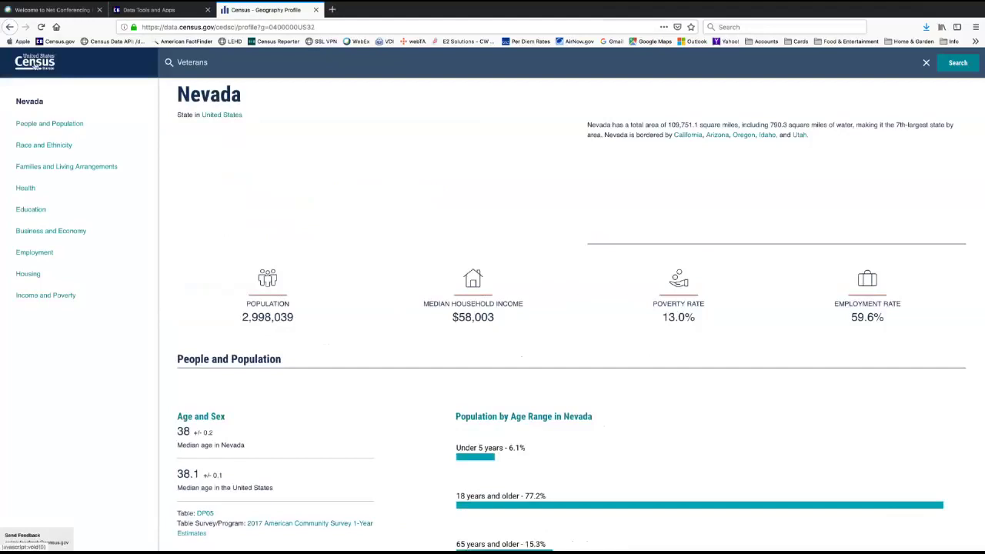
pyautogui.click(10, 27)
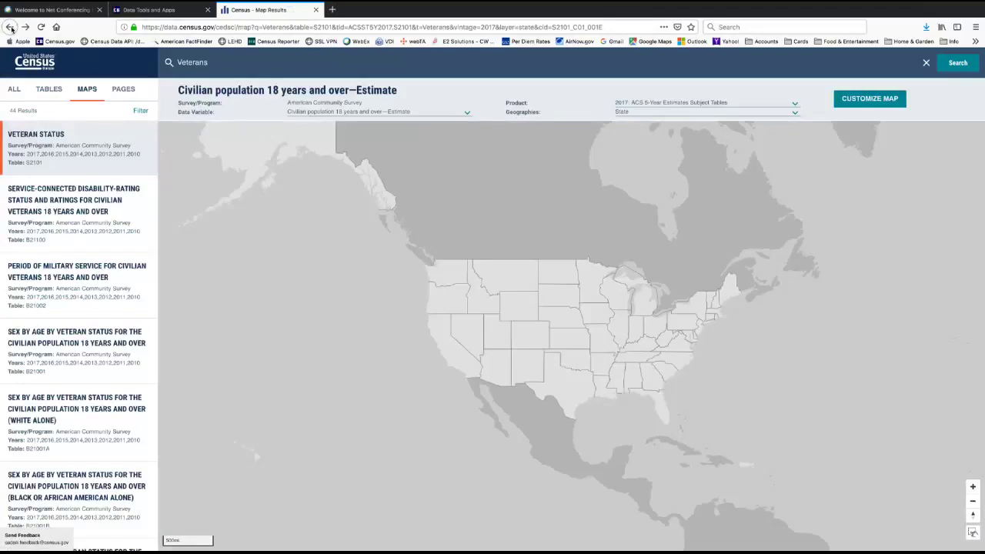
pyautogui.click(10, 27)
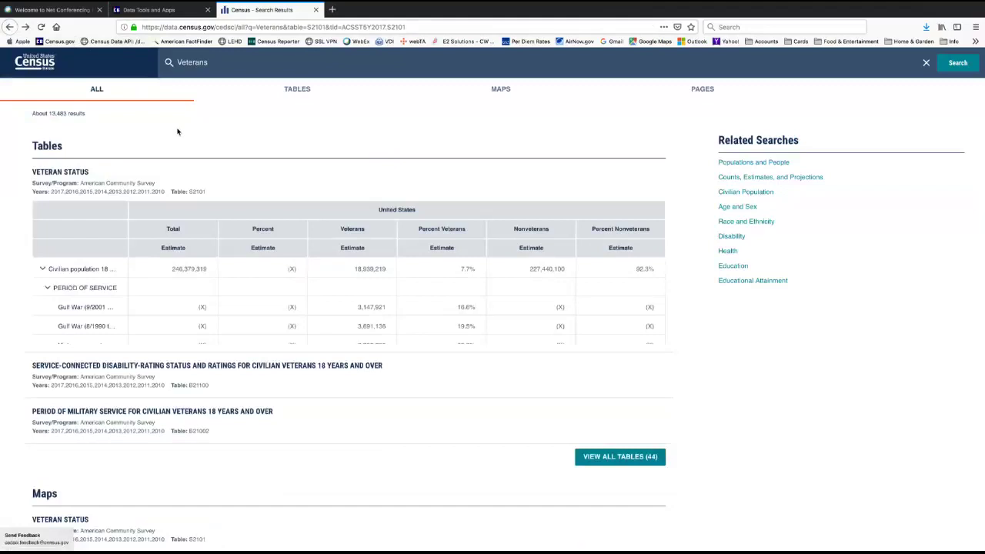
# Switch to the Census.gov page and search the site for "Veterans"
pyautogui.click(150, 9)
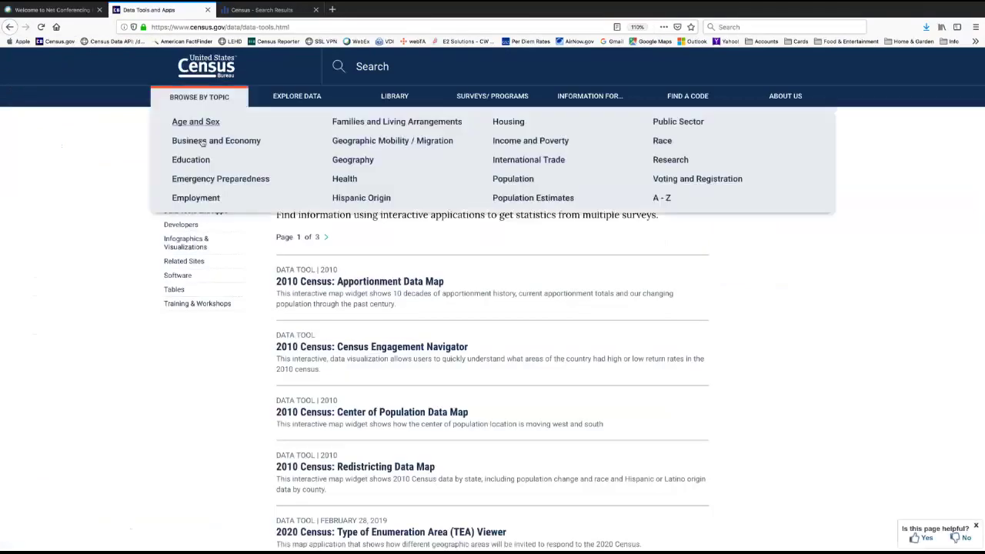
pyautogui.click(472, 65)
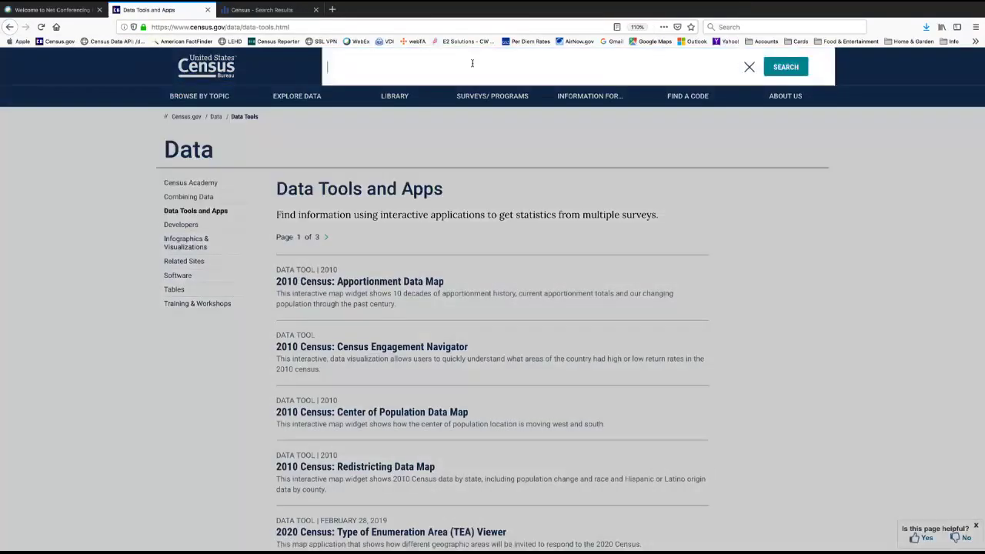
pyautogui.write('Ver')
pyautogui.write('terna')
pyautogui.press('BackSpace')
pyautogui.press('BackSpace')
pyautogui.write('ans')
pyautogui.press('Return')
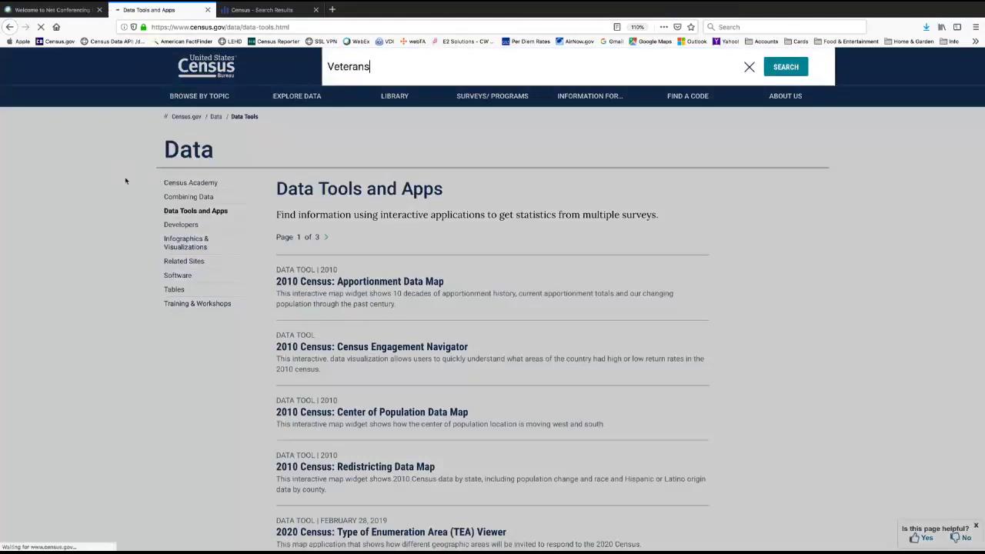
# Look through the Census.gov search results and open the featured Veterans topic page
pyautogui.scroll(-3, 326, 206)
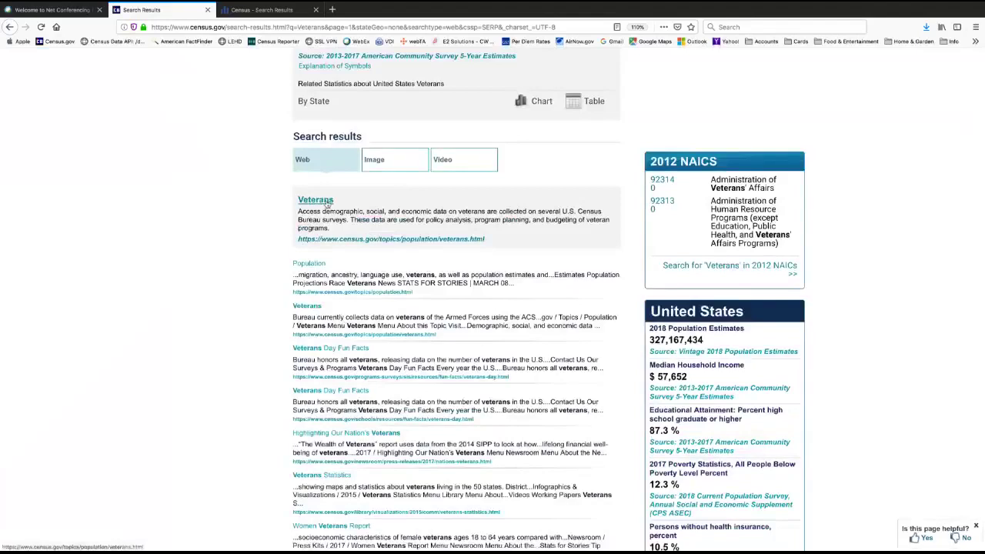
pyautogui.scroll(-5, 277, 239)
pyautogui.scroll(4, 283, 235)
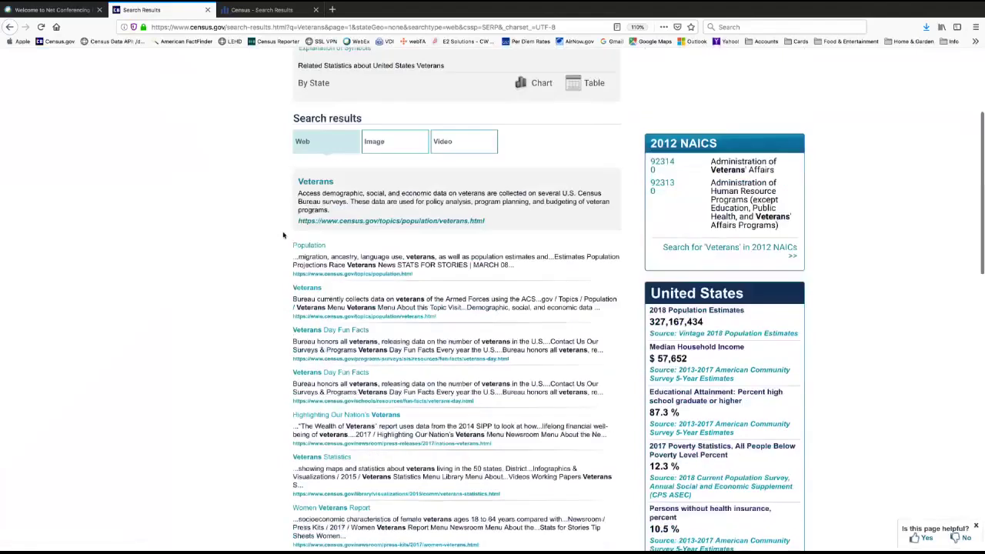
pyautogui.click(316, 198)
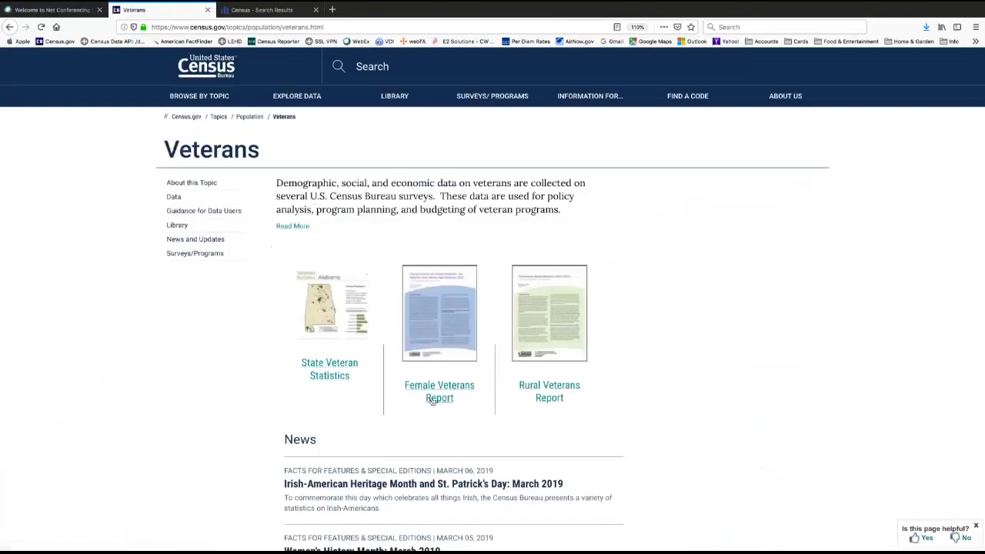
# Browse the Veterans topic page and open the October 17, 2018 visualization "Percentage of Veterans Among the Adult Population" to view its map
pyautogui.moveTo(159, 183)
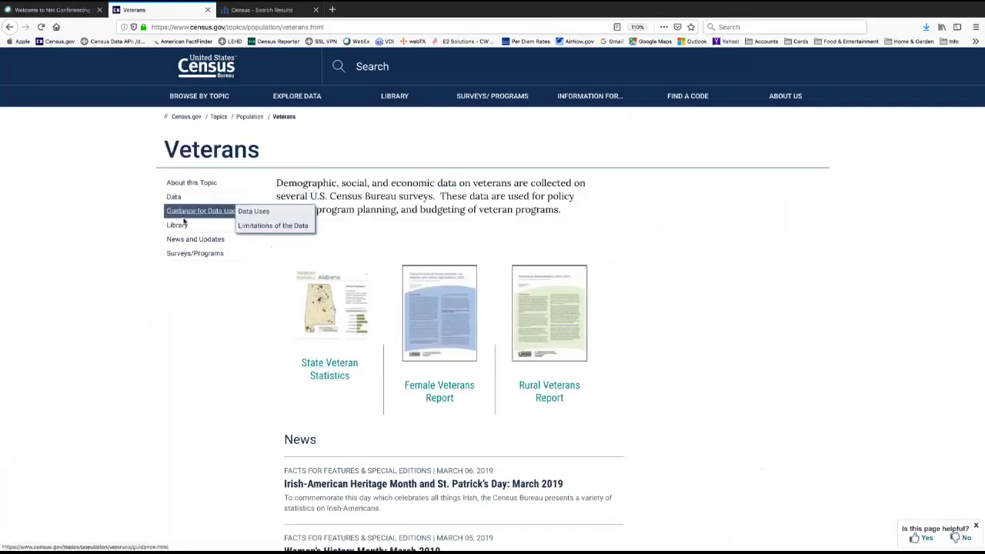
pyautogui.moveTo(172, 233)
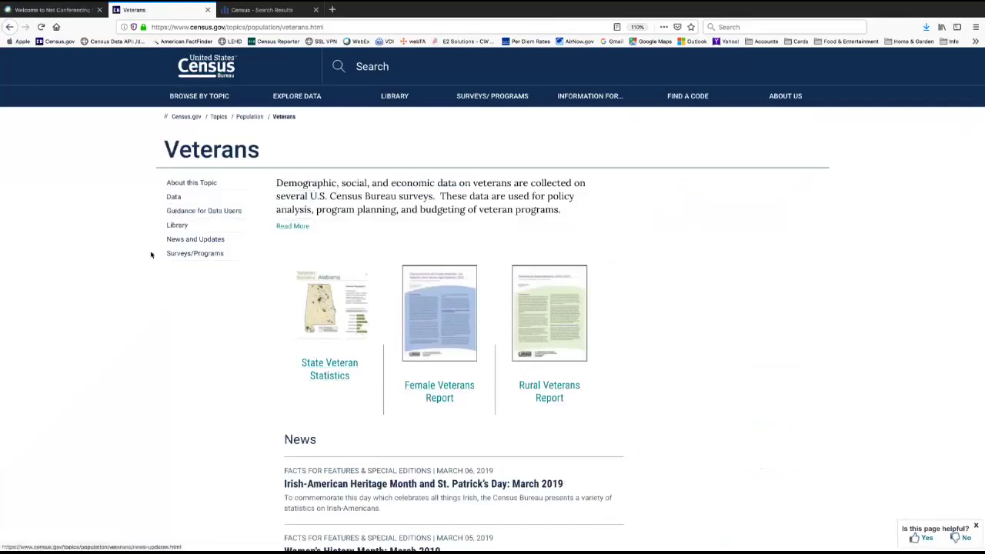
pyautogui.scroll(-3, 151, 255)
pyautogui.scroll(-3, 170, 248)
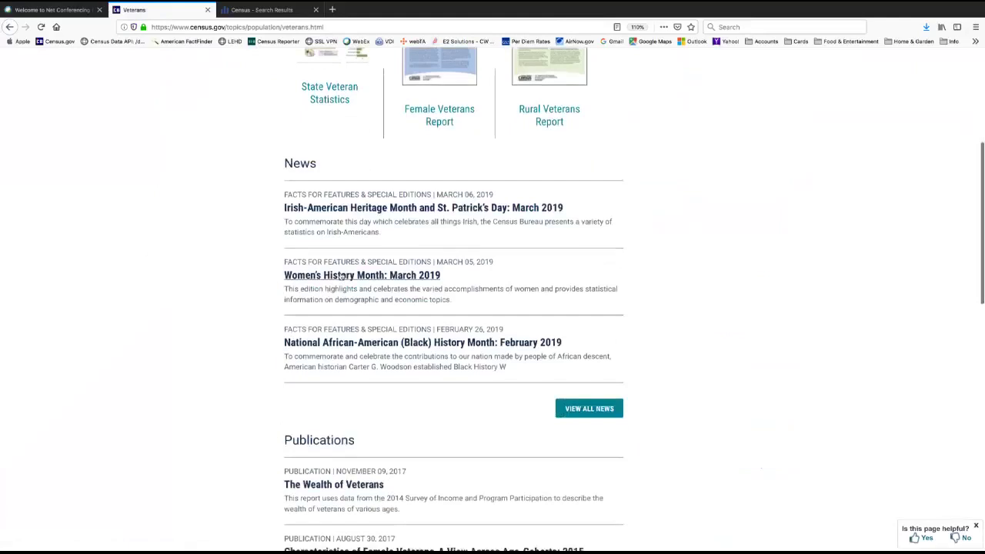
pyautogui.scroll(-5, 260, 264)
pyautogui.scroll(-6, 259, 267)
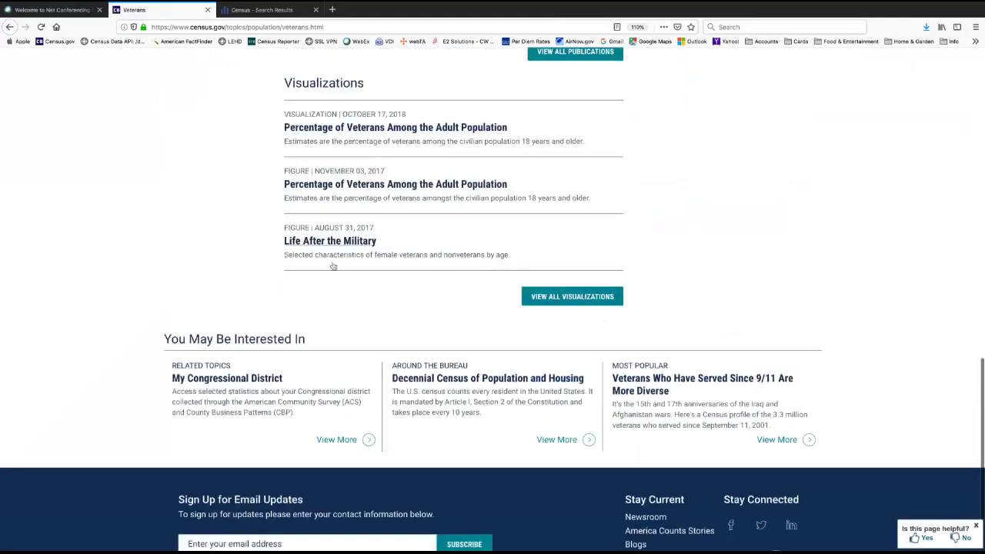
pyautogui.click(445, 130)
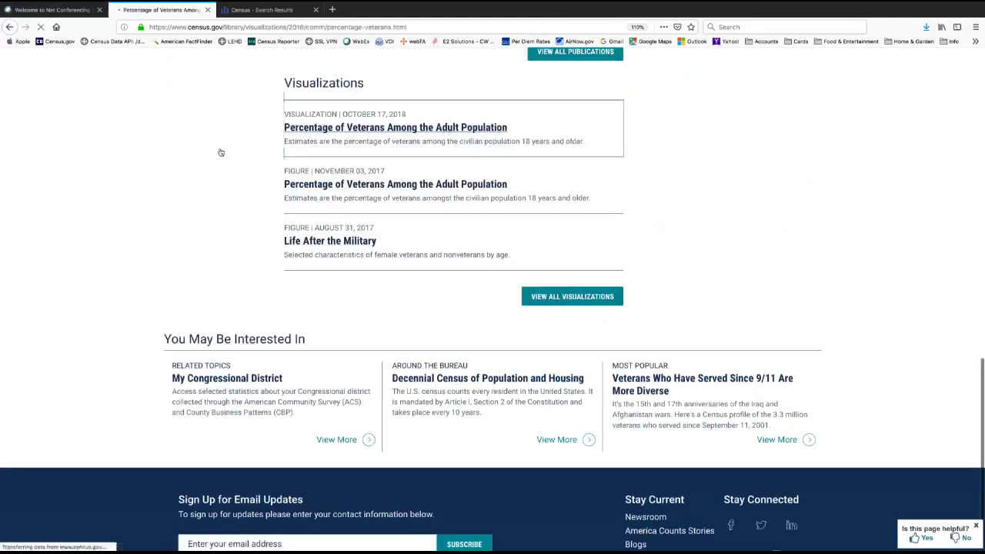
pyautogui.scroll(-2, 81, 197)
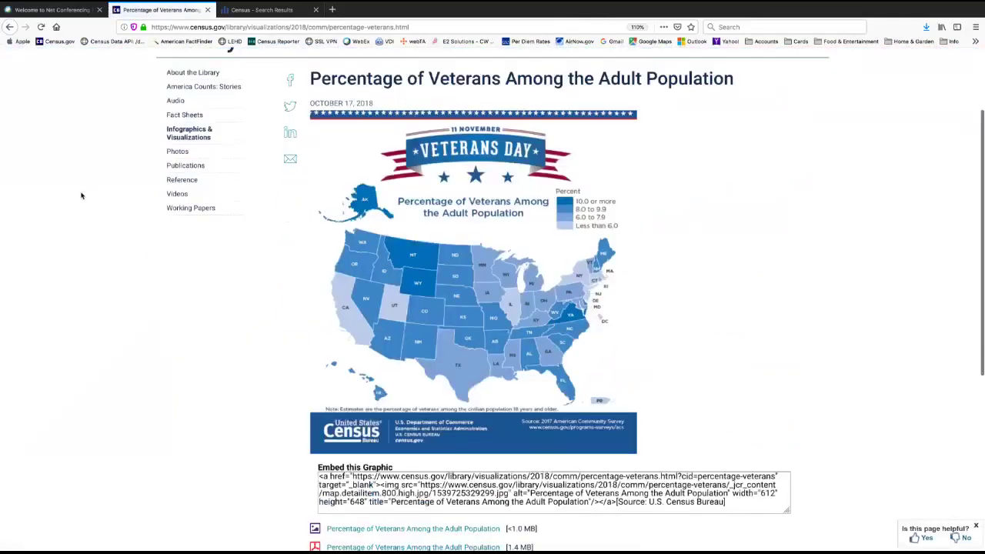
pyautogui.scroll(2, 81, 196)
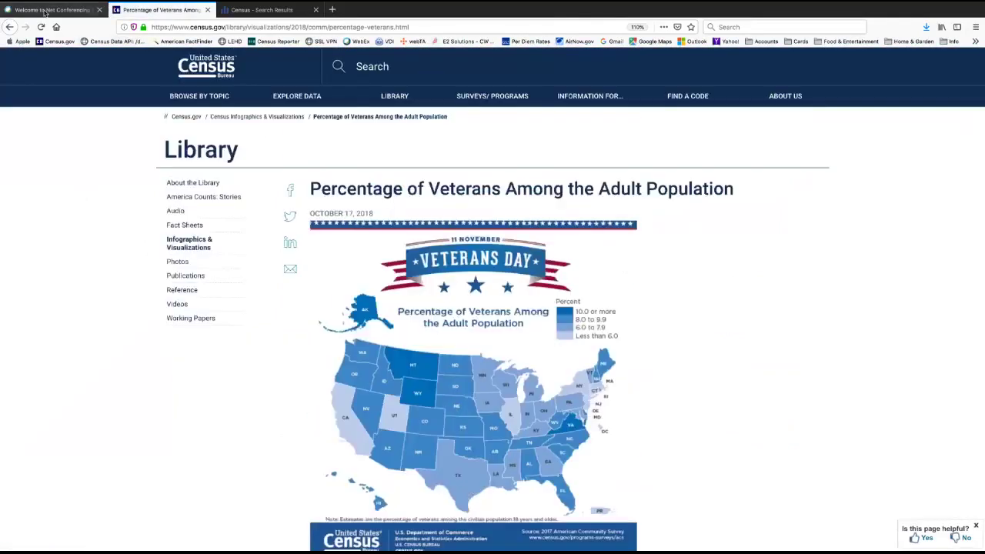
# Return to the data.census.gov Veterans results and examine the tables, maps and pages sections for comparison
pyautogui.click(259, 10)
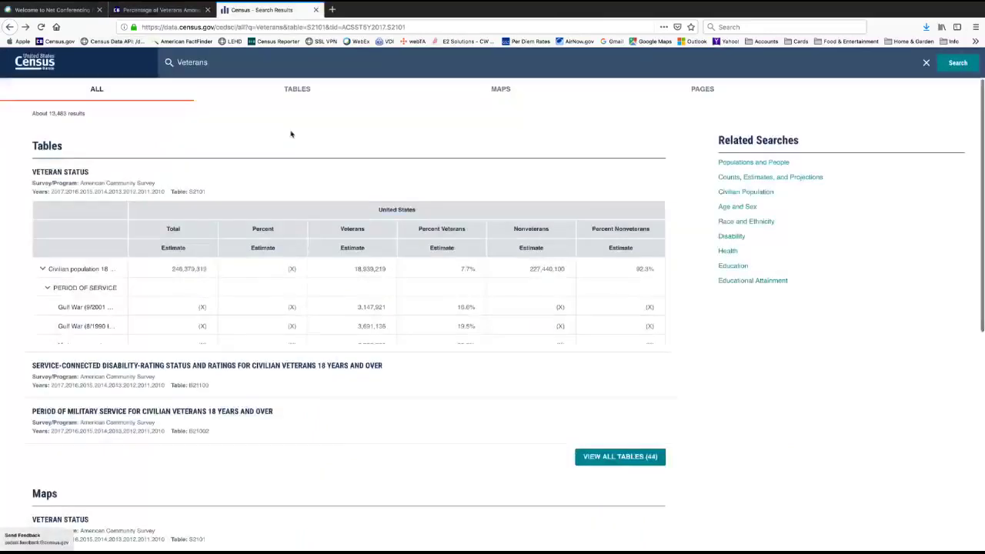
pyautogui.click(230, 62)
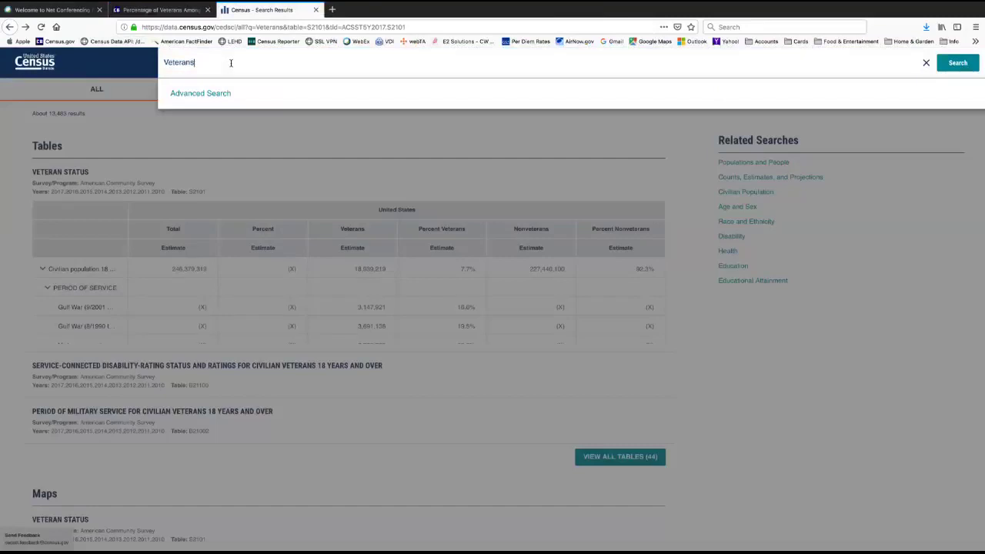
pyautogui.click(221, 115)
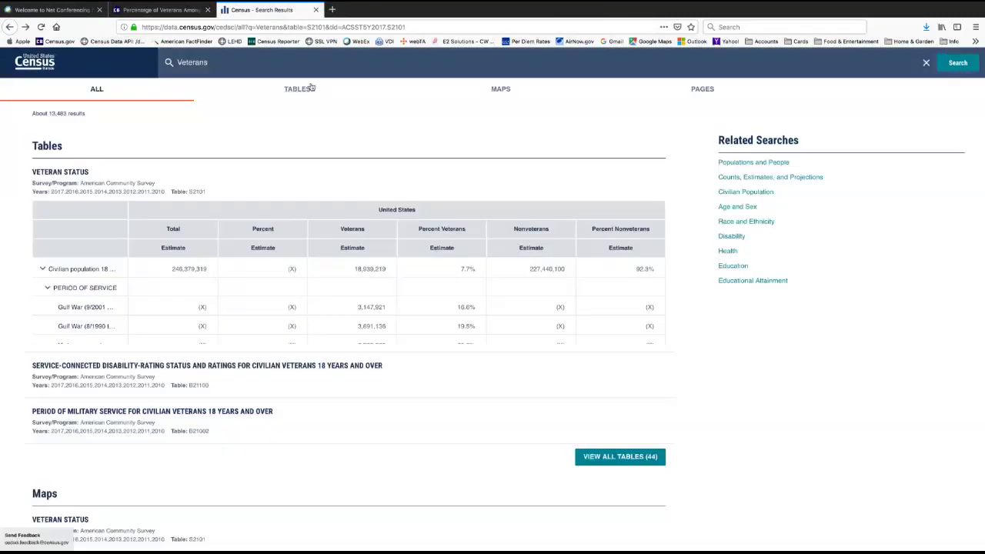
pyautogui.scroll(-5, 223, 220)
pyautogui.scroll(5, 220, 217)
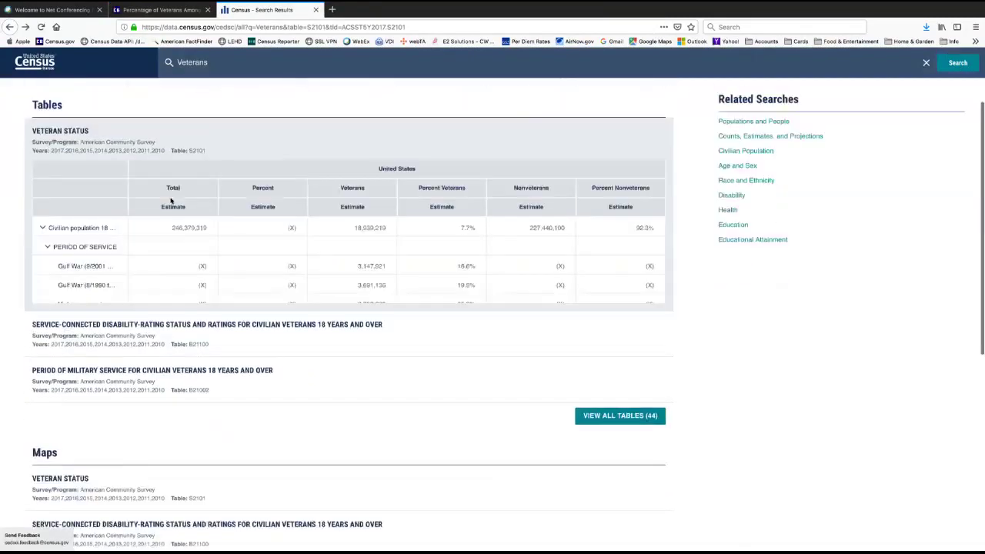
pyautogui.scroll(-3, 200, 212)
pyautogui.scroll(-3, 182, 202)
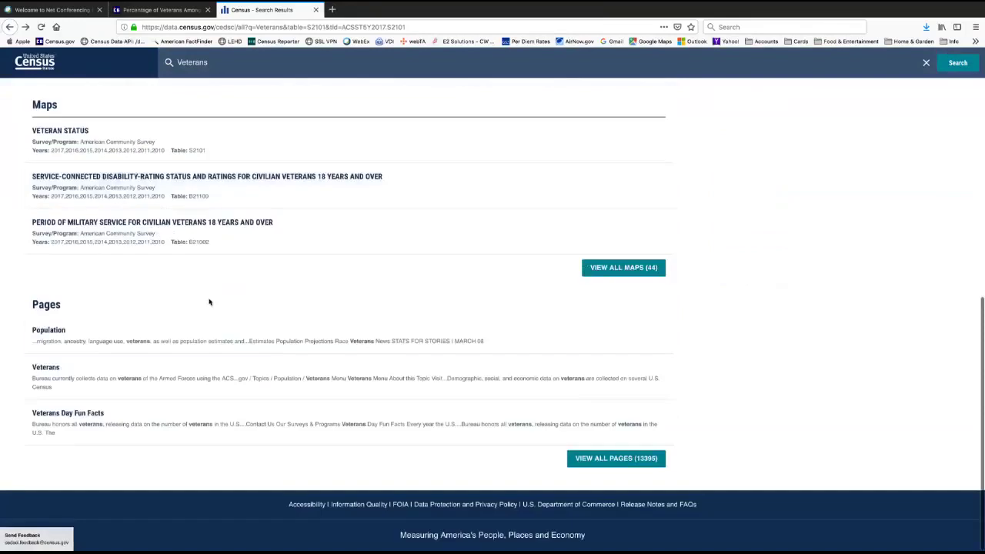
pyautogui.scroll(1, 462, 384)
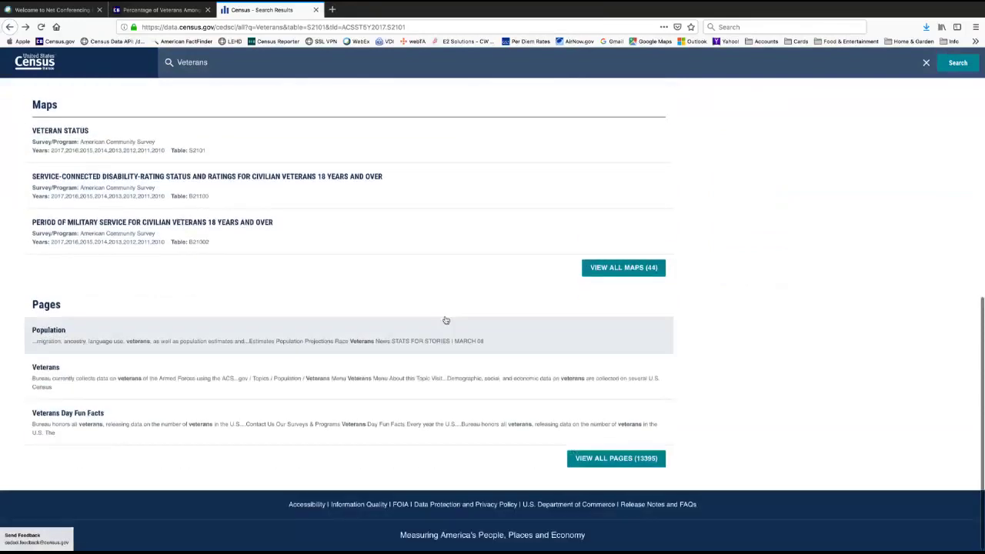
pyautogui.scroll(10, 450, 284)
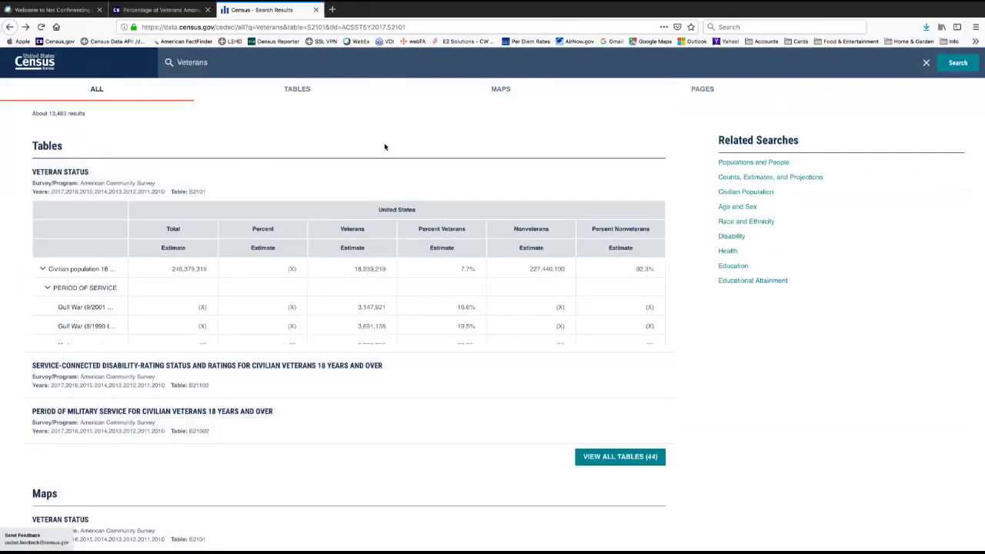
# Return to the Census.gov page and search the site again for "Veterans"
pyautogui.click(157, 9)
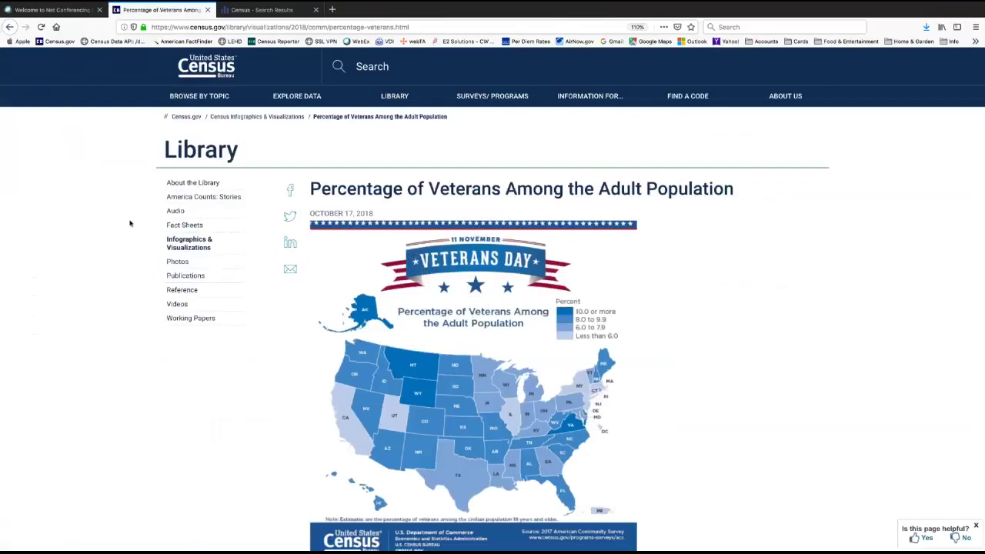
pyautogui.click(389, 69)
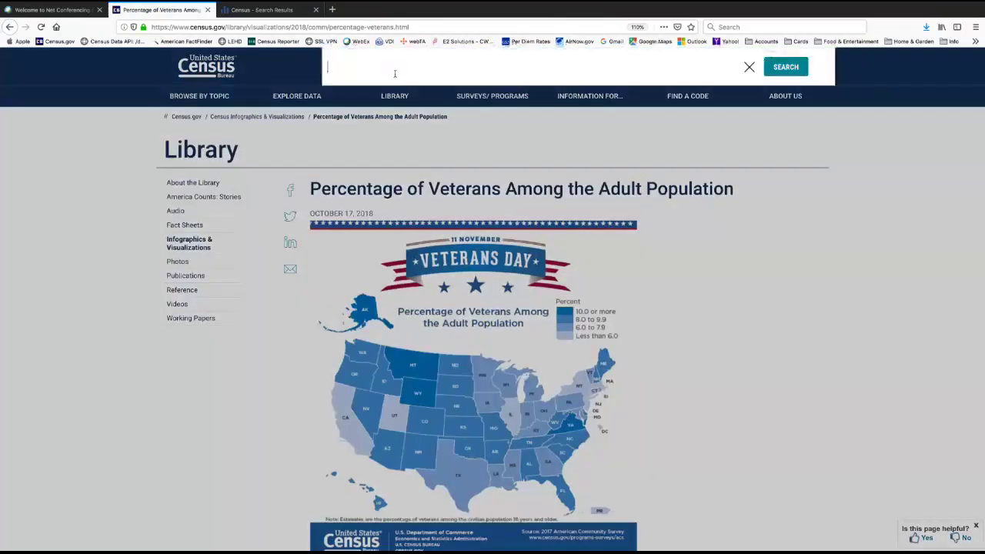
pyautogui.write('Veternas')
pyautogui.press('Return')
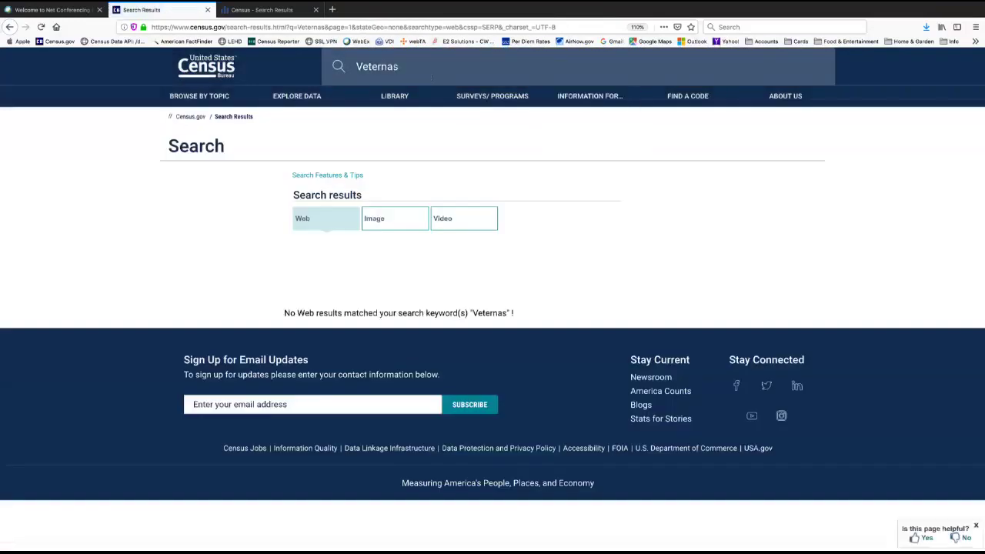
pyautogui.click(403, 81)
pyautogui.press('Left')
pyautogui.press('BackSpace')
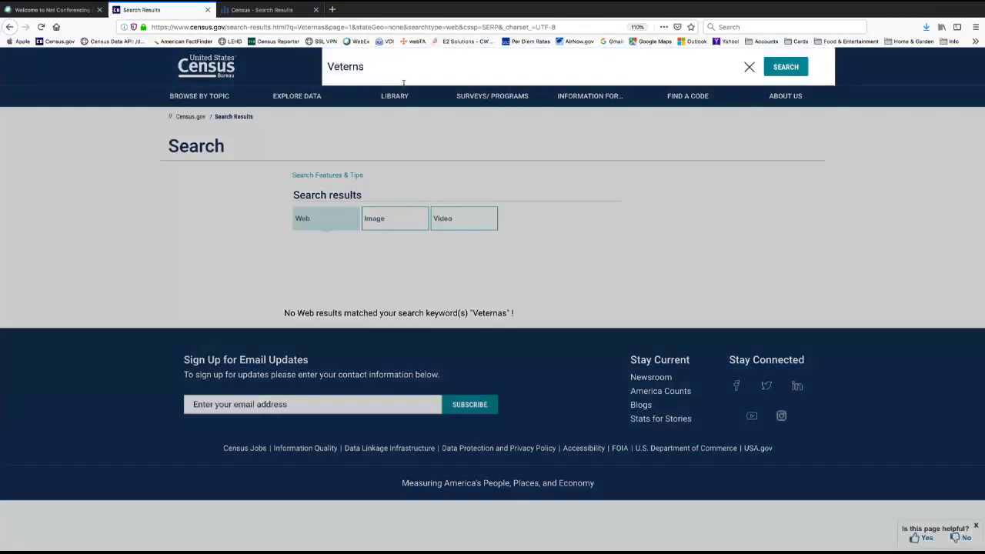
pyautogui.press('Delete')
pyautogui.press('BackSpace')
pyautogui.write('ans')
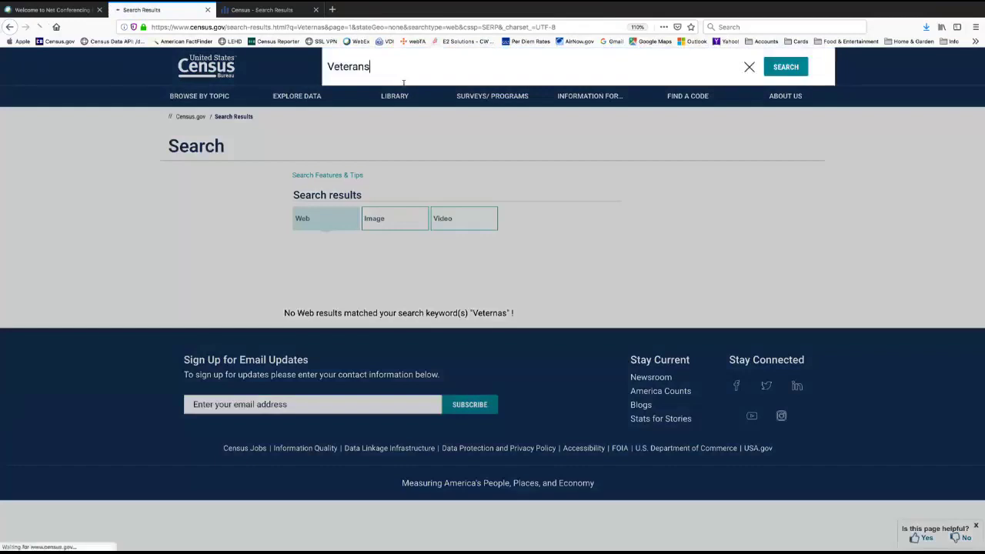
pyautogui.press('Return')
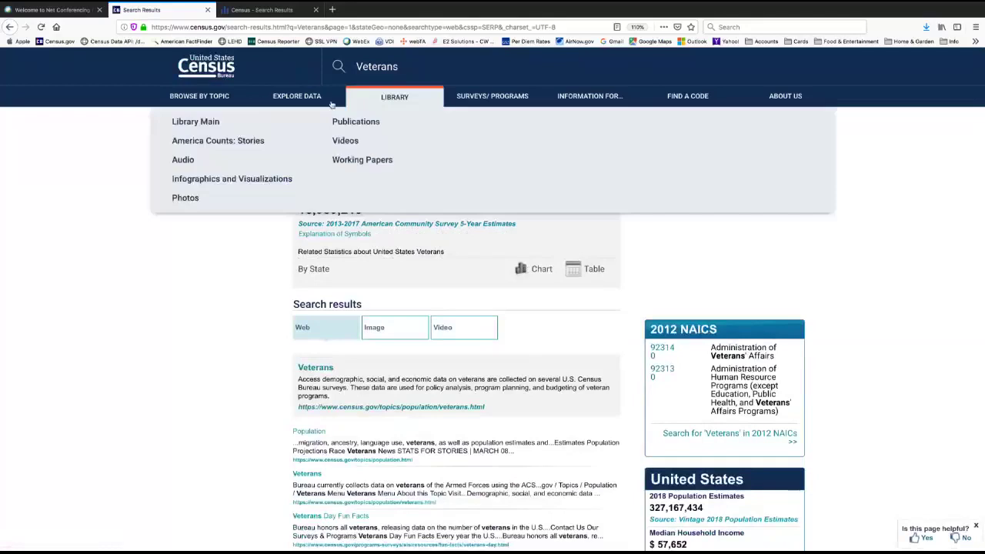
# Compare the data.census.gov Veterans results with the Census.gov search results page
pyautogui.moveTo(382, 102)
pyautogui.moveTo(225, 97)
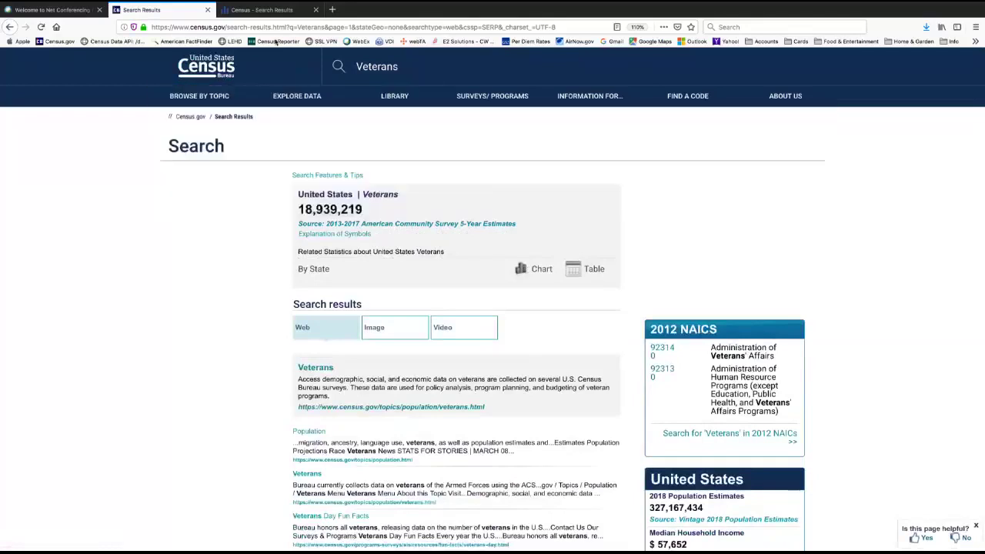
pyautogui.click(254, 9)
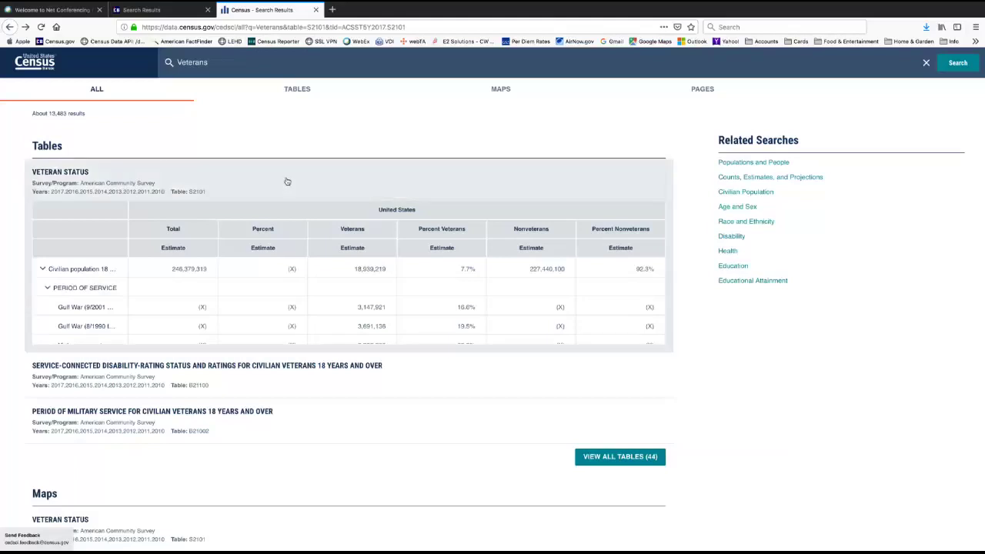
pyautogui.click(151, 10)
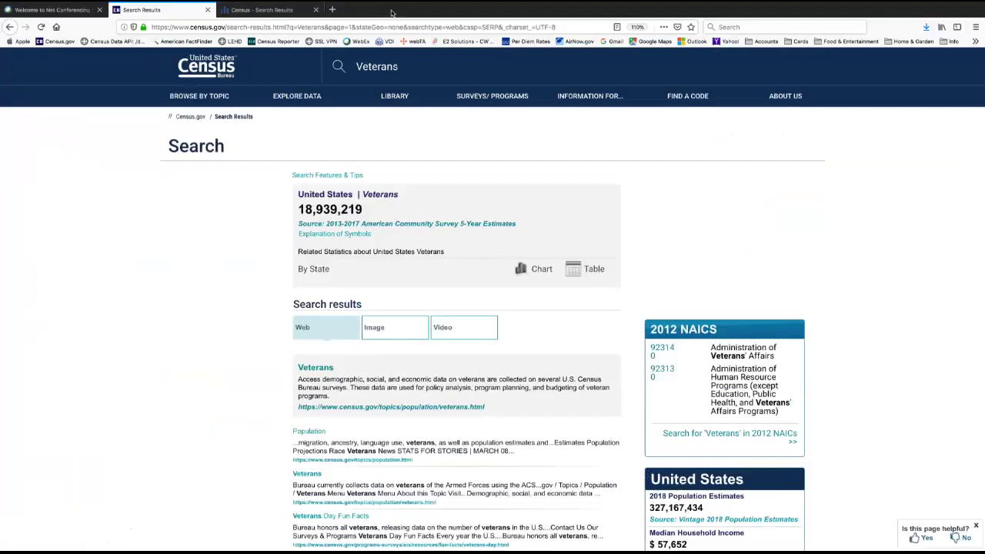
# Go to the Census.gov home page and open the American Community Survey (ACS) program page
pyautogui.click(208, 73)
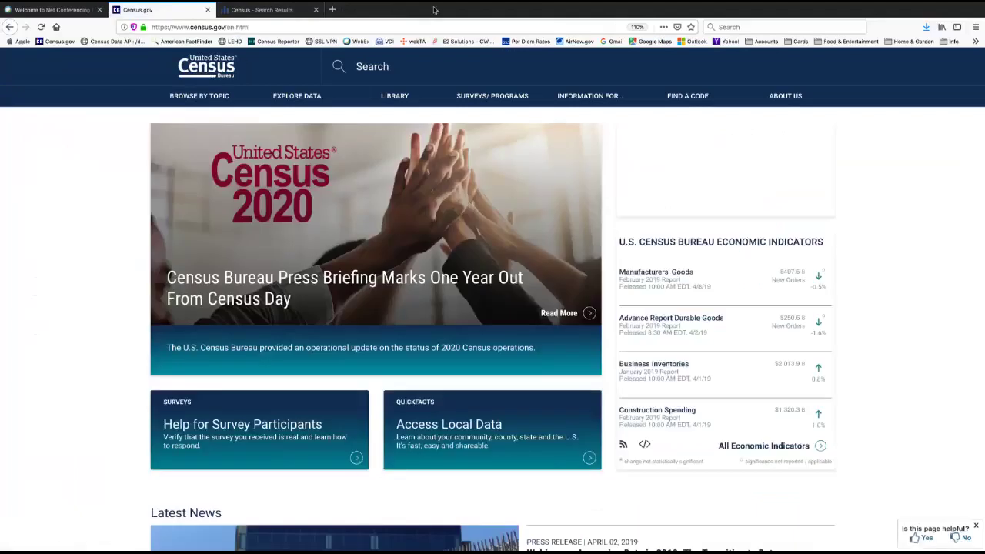
pyautogui.moveTo(444, 91)
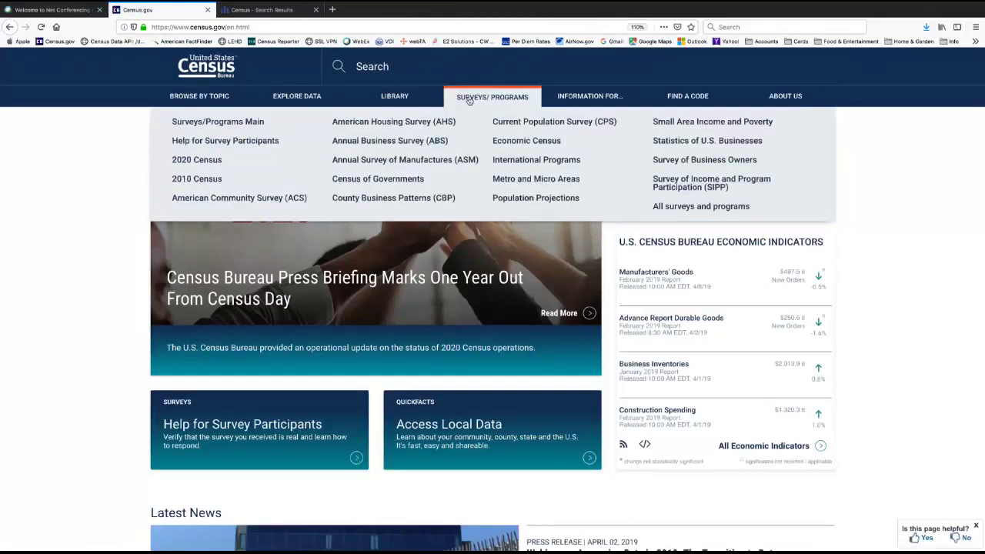
pyautogui.moveTo(305, 99)
pyautogui.moveTo(395, 100)
pyautogui.moveTo(492, 97)
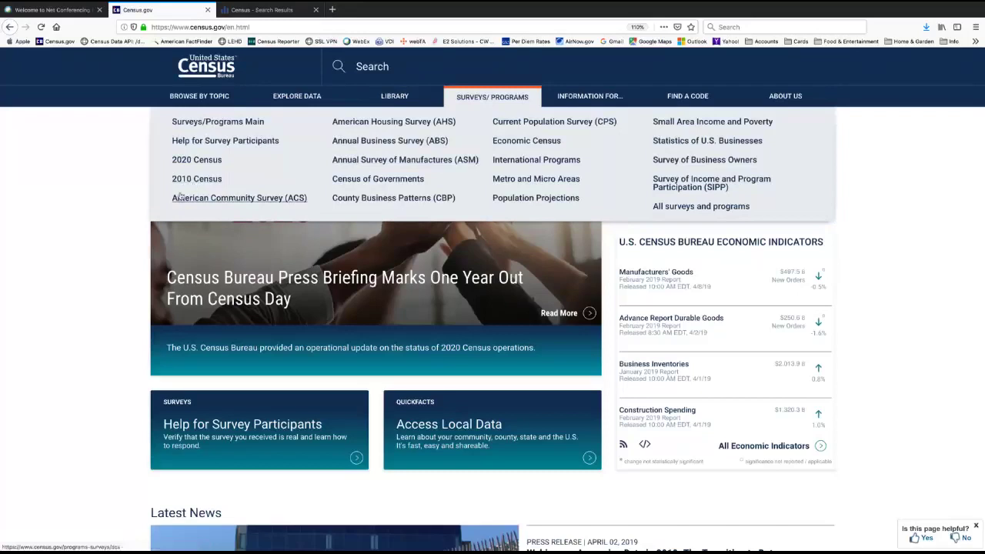
pyautogui.click(280, 198)
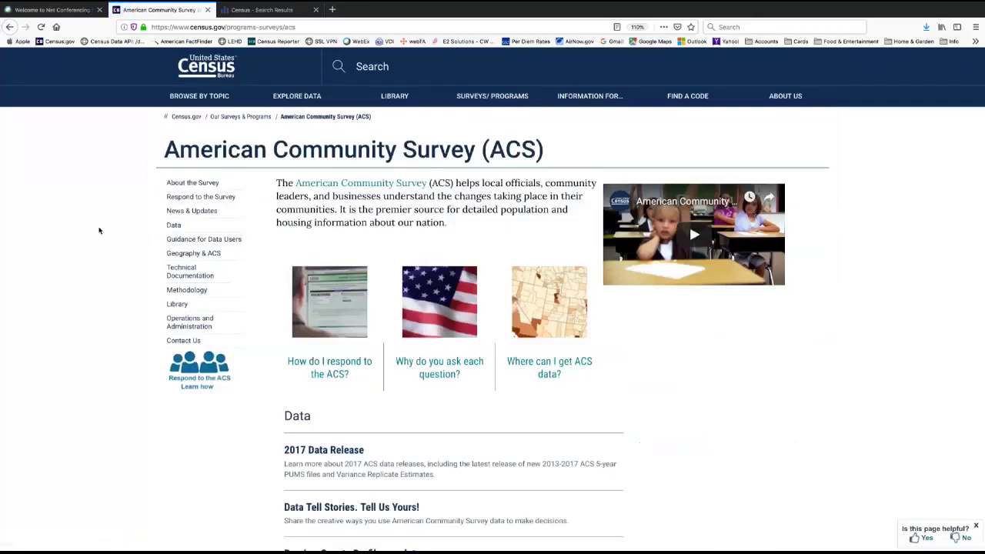
# Open the ACS "Why We Ask Each Question" page under About the Survey
pyautogui.scroll(-1, 101, 226)
pyautogui.moveTo(173, 172)
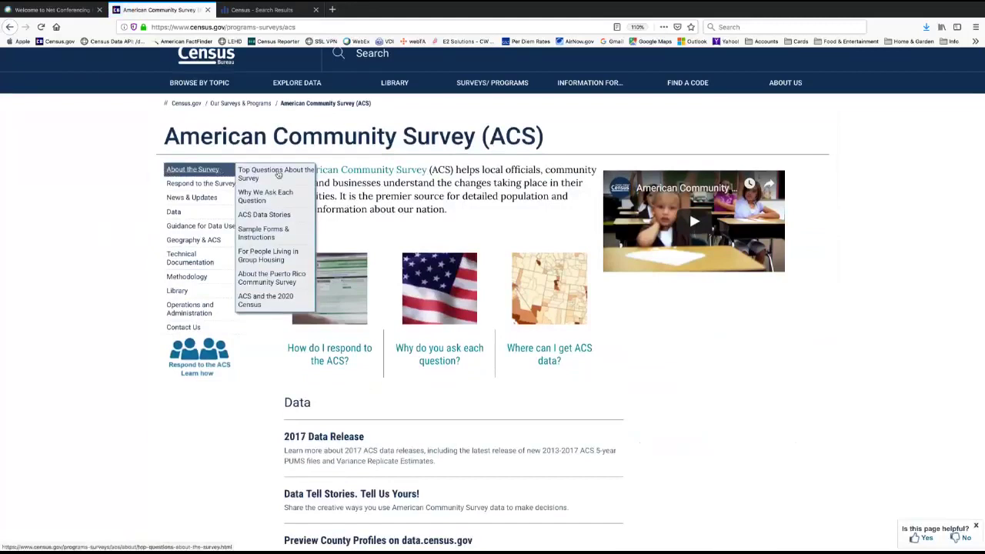
pyautogui.click(262, 197)
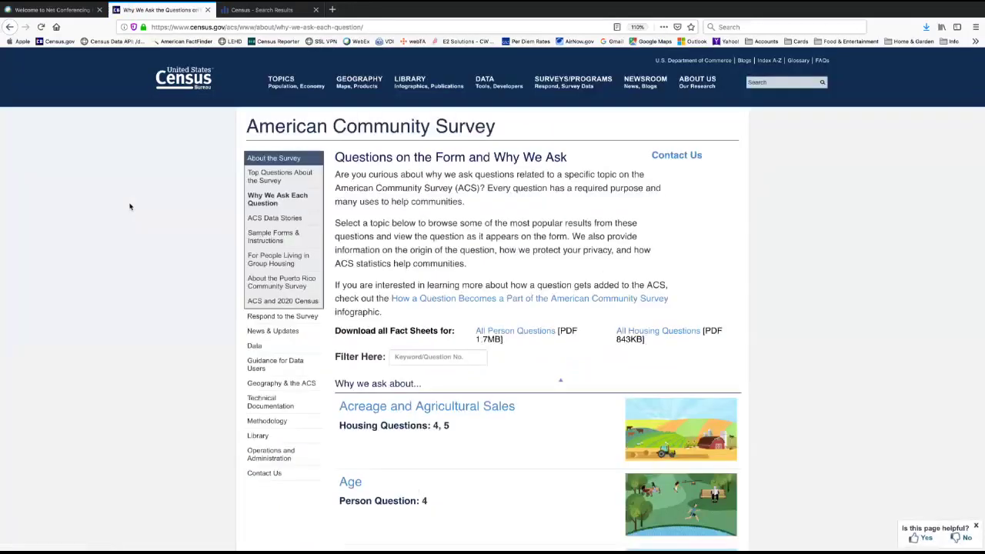
# Examine the introduction and the list of question topics on the "Questions on the Form and Why We Ask" page
pyautogui.scroll(-5, 186, 289)
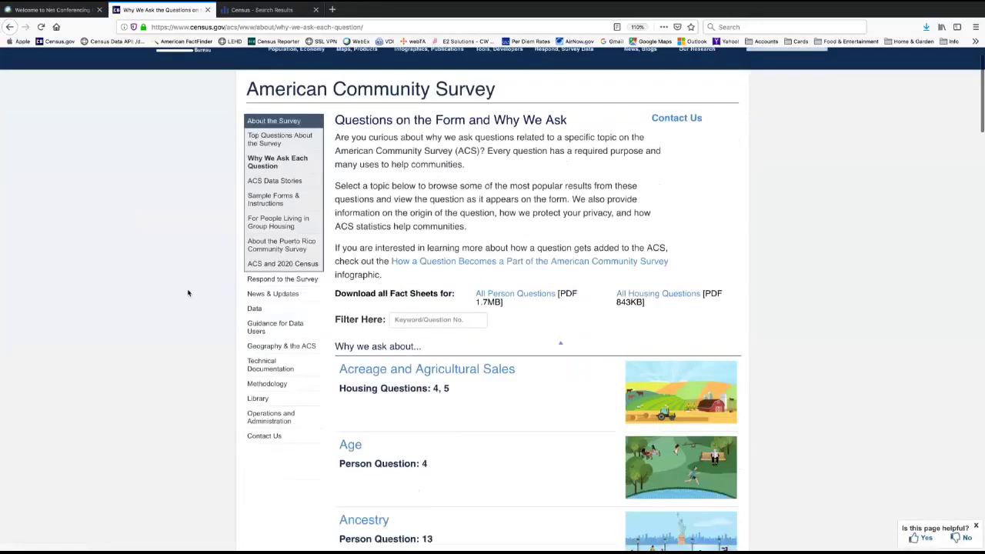
pyautogui.scroll(-5, 186, 290)
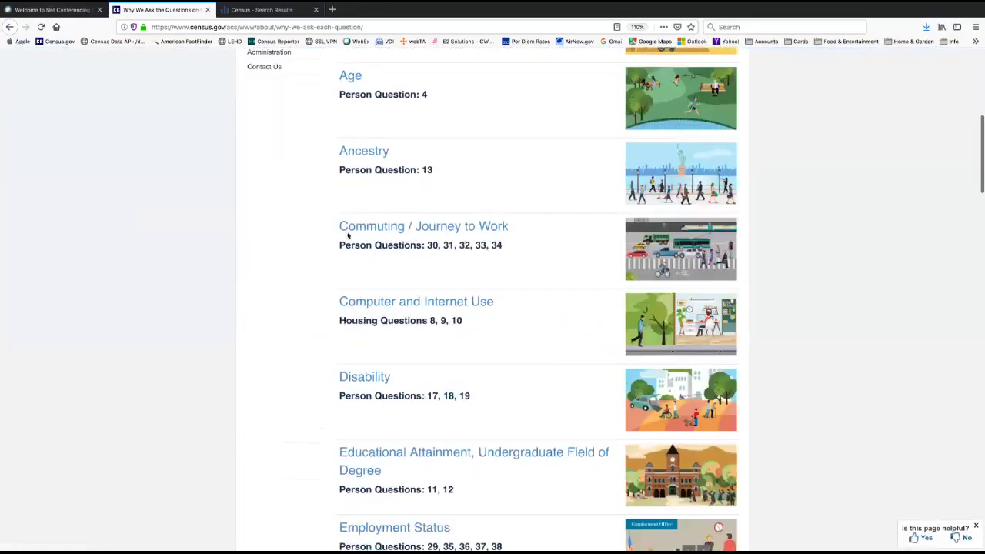
pyautogui.scroll(-10, 260, 289)
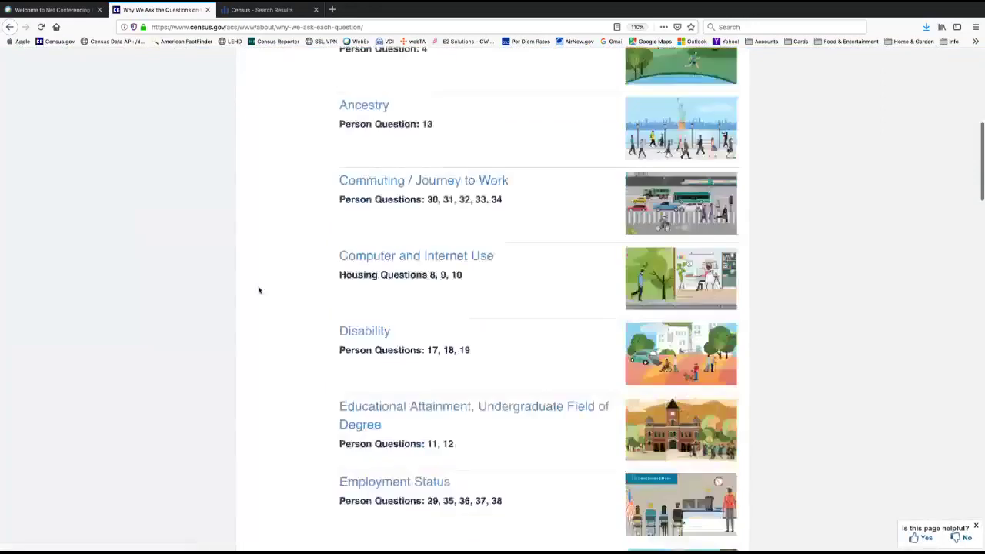
pyautogui.scroll(-20, 260, 290)
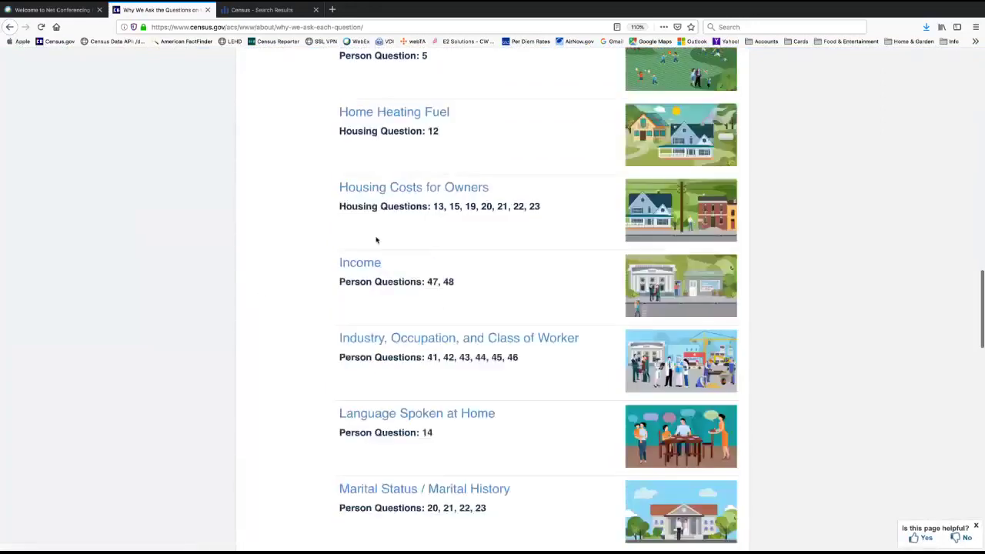
pyautogui.scroll(20, 300, 311)
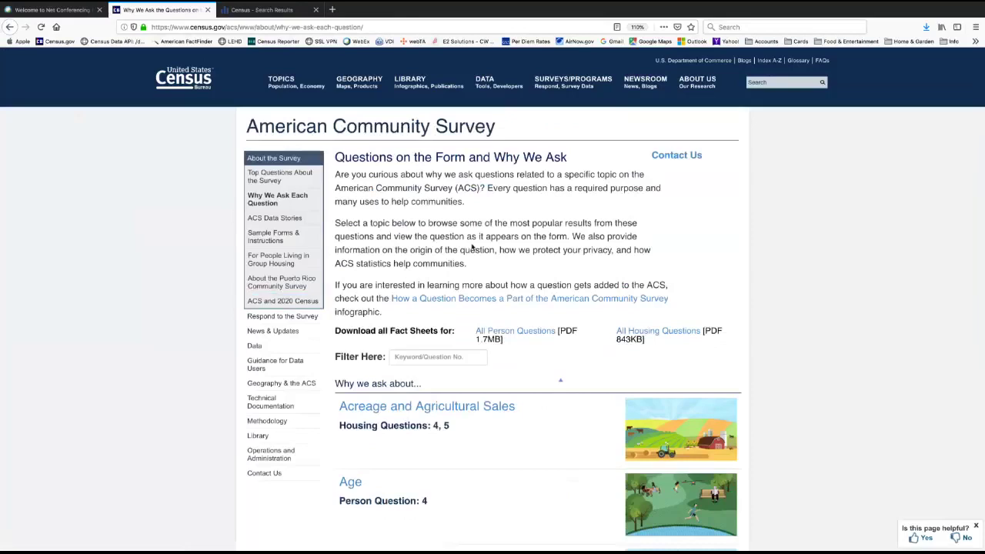
pyautogui.scroll(-2, 494, 247)
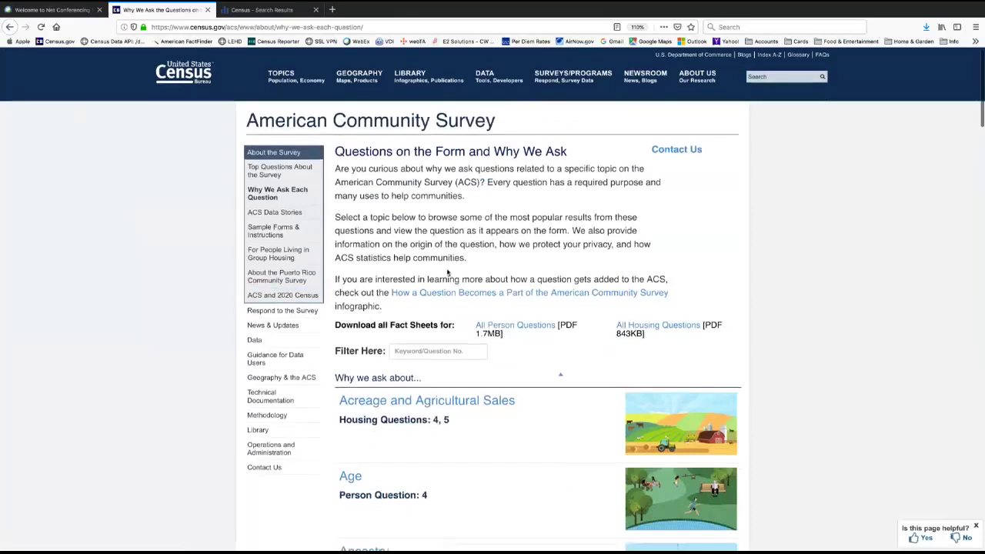
pyautogui.scroll(-3, 568, 274)
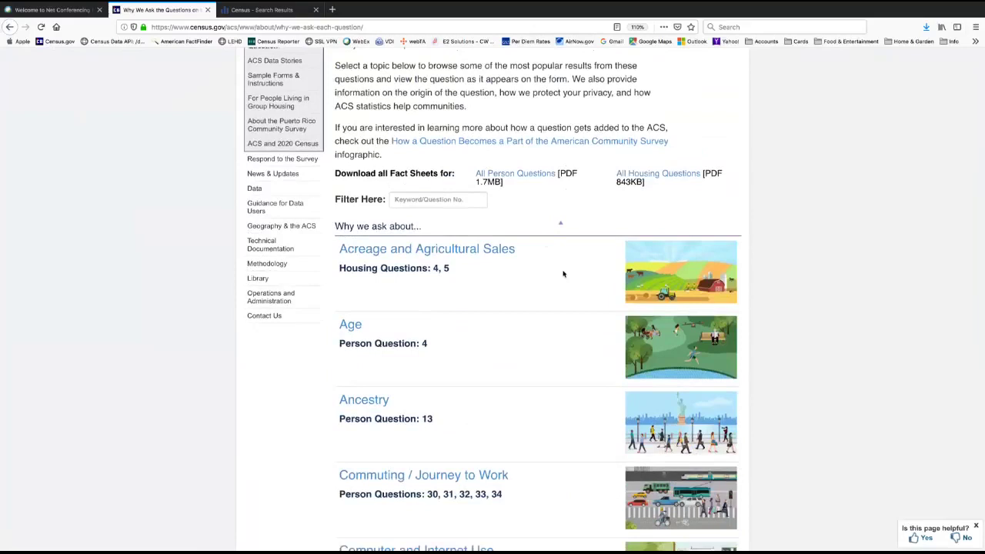
pyautogui.scroll(-3, 562, 272)
pyautogui.scroll(-6, 563, 273)
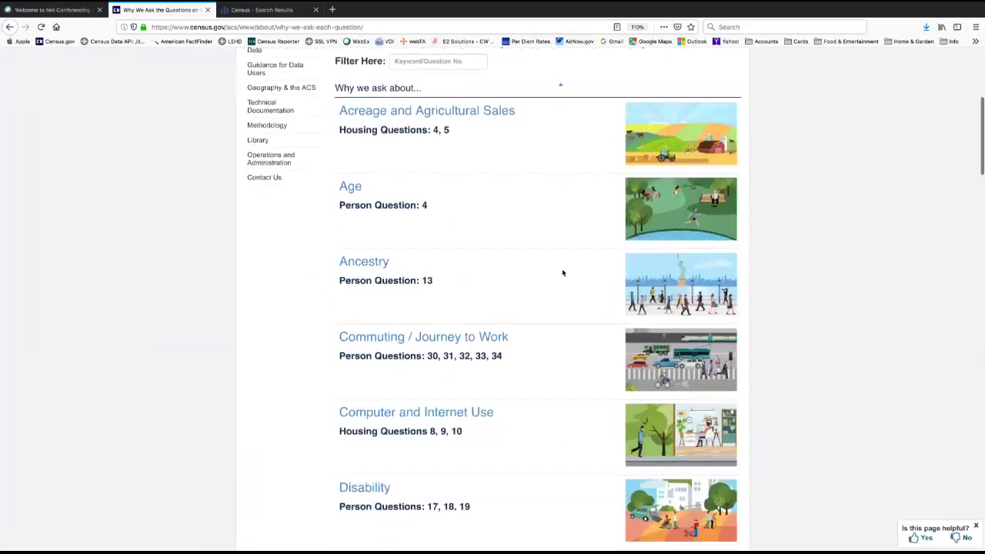
pyautogui.scroll(-2, 565, 273)
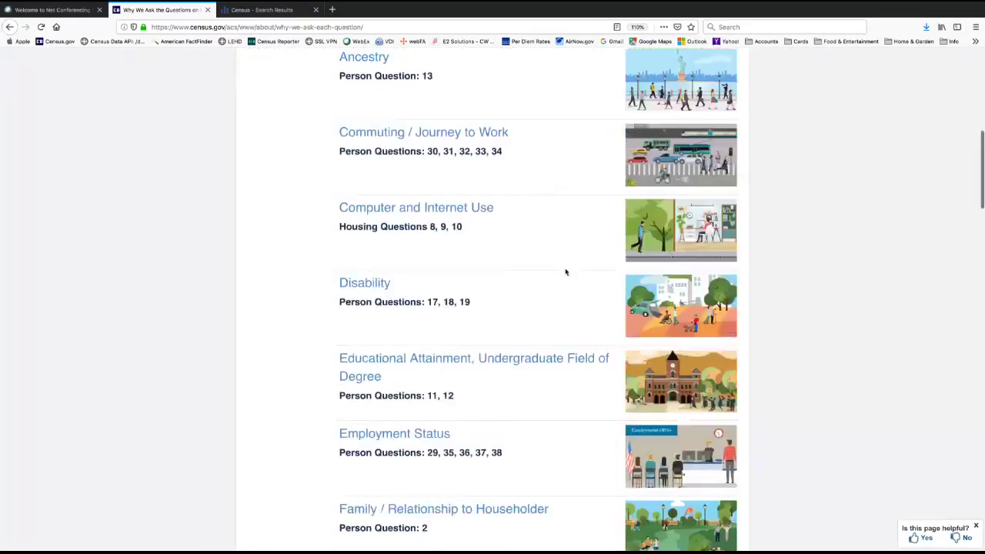
pyautogui.scroll(11, 565, 273)
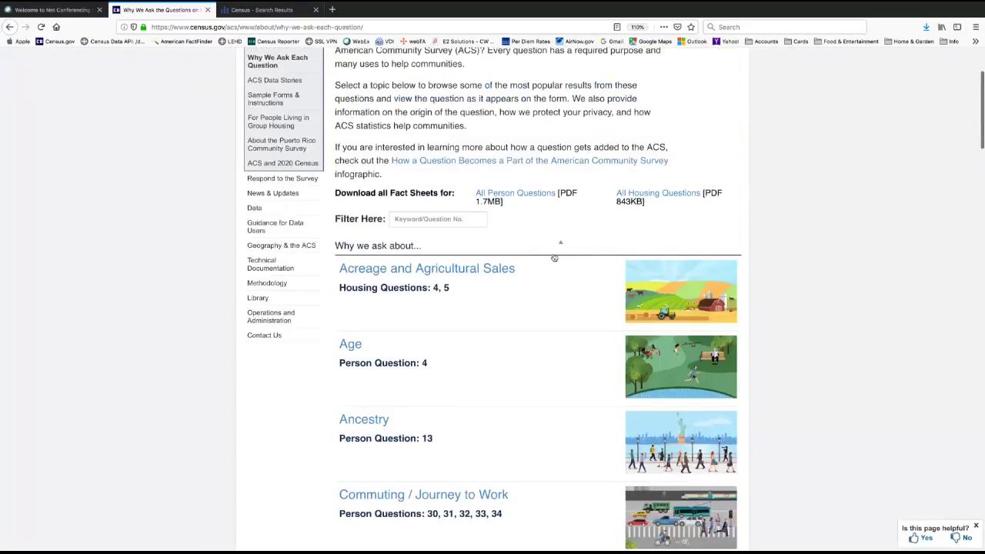
pyautogui.scroll(3, 553, 258)
pyautogui.scroll(1, 553, 258)
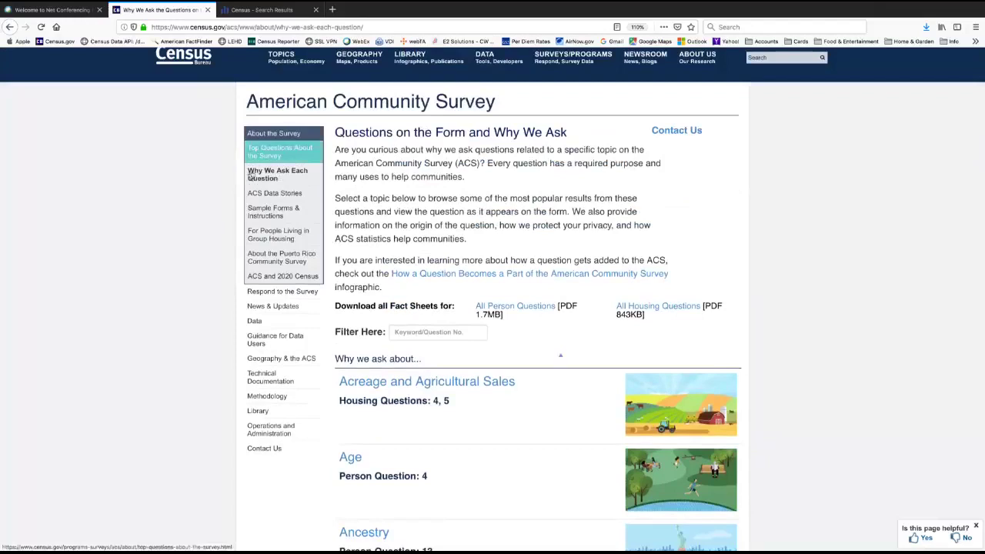
# Open the ACS Sample Forms & Instructions page and look over the questionnaires it offers
pyautogui.click(274, 213)
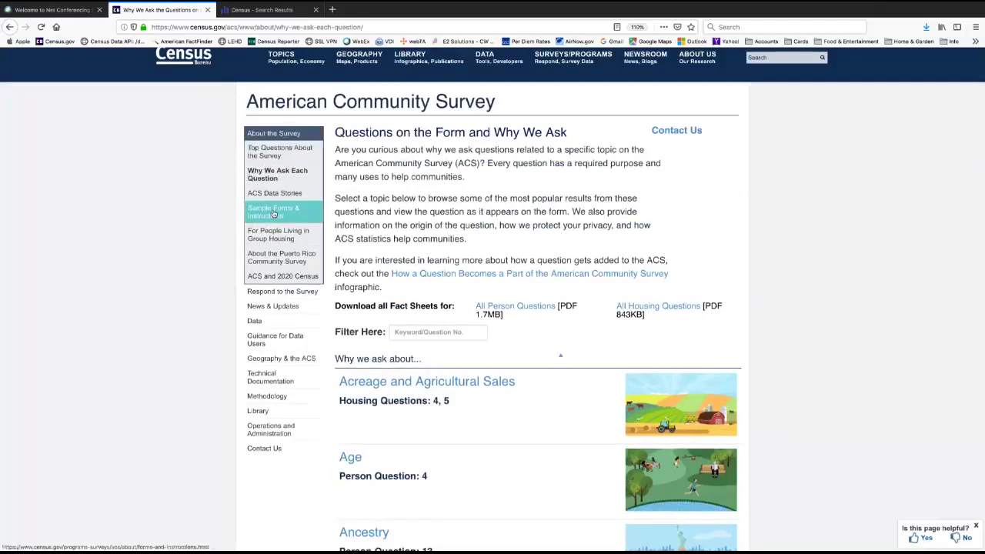
pyautogui.scroll(-2, 462, 231)
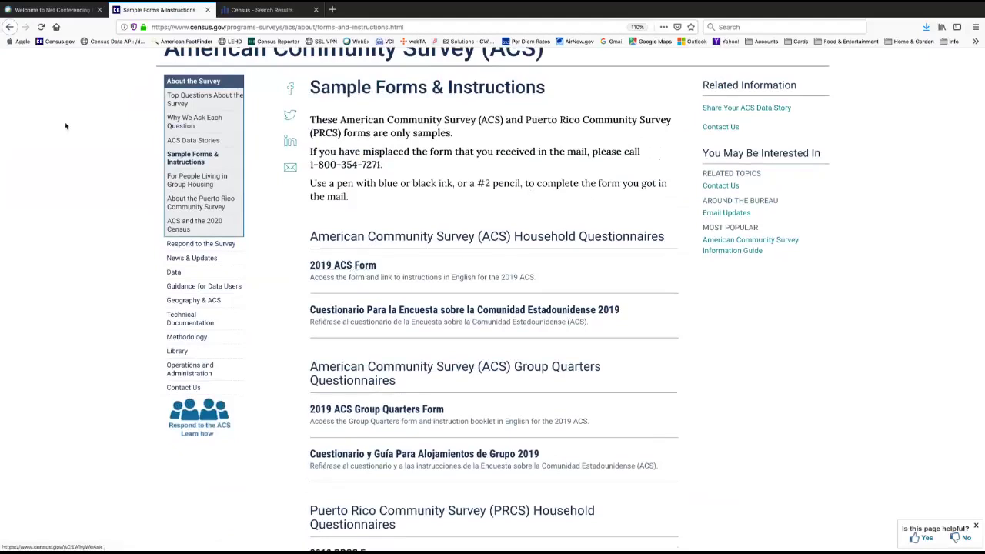
pyautogui.moveTo(189, 264)
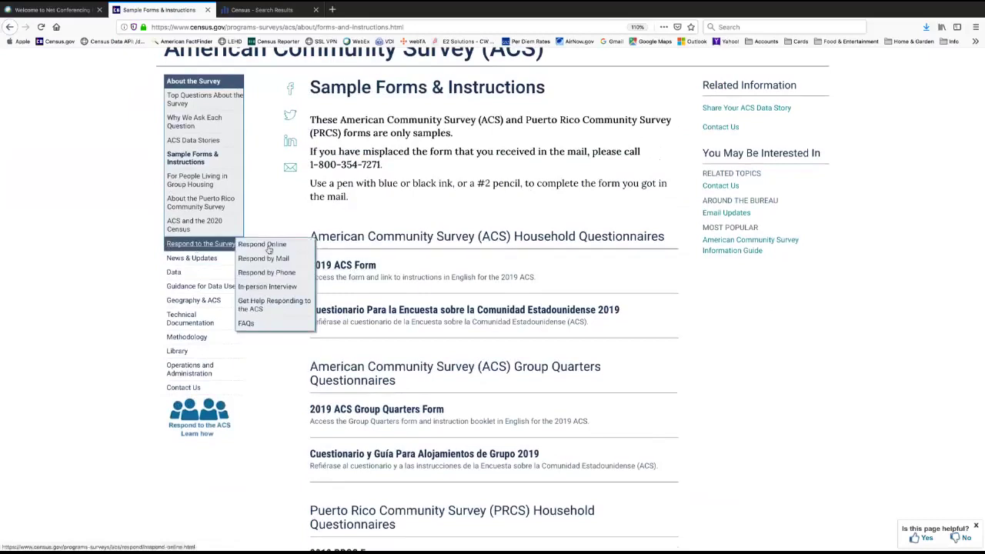
pyautogui.scroll(1, 146, 238)
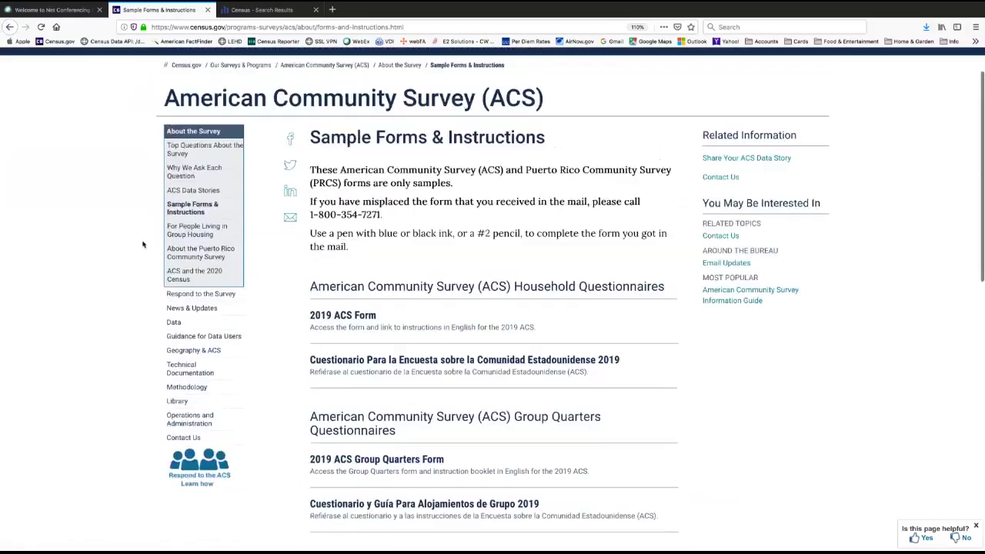
# Go to the ACS Data Tables & Tools page and open its Data Profiles
pyautogui.moveTo(173, 323)
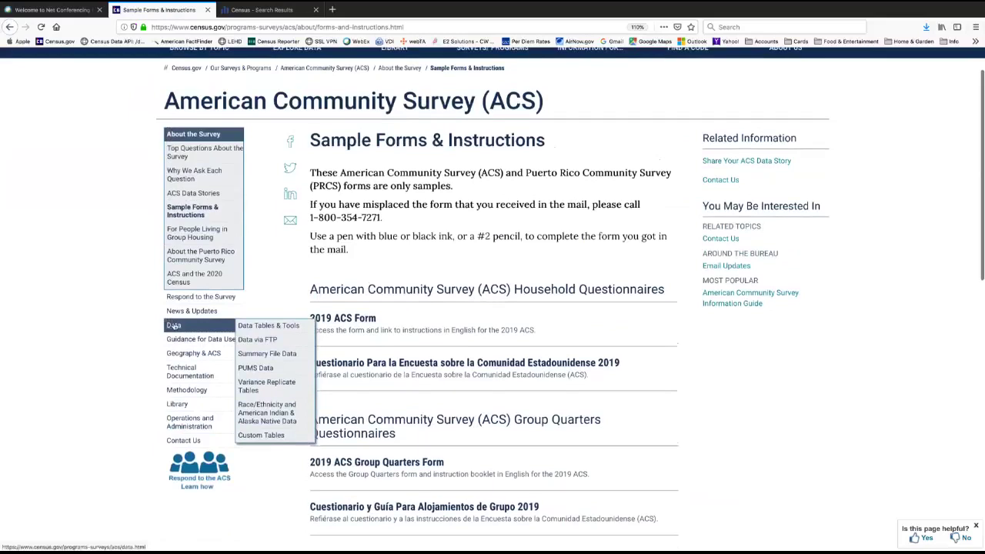
pyautogui.click(268, 326)
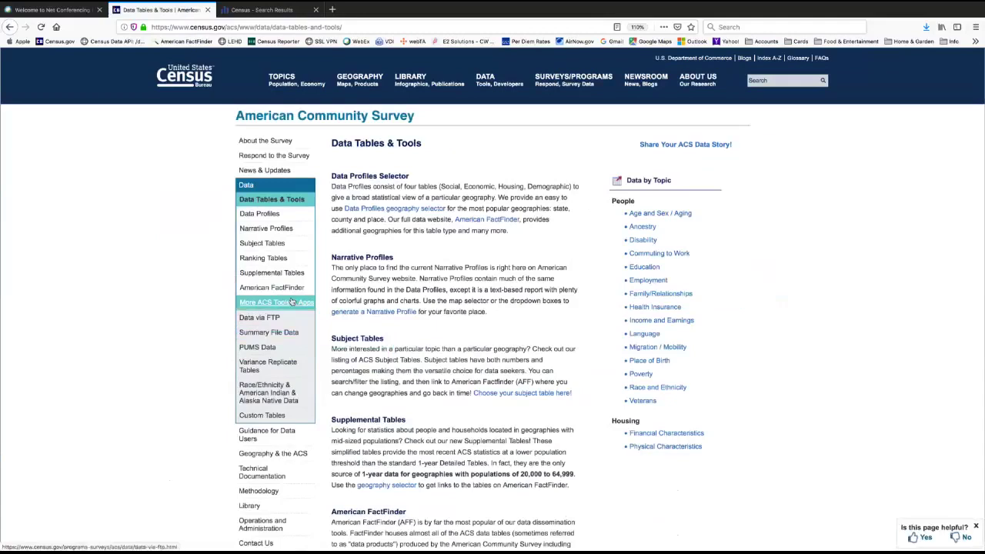
pyautogui.click(271, 217)
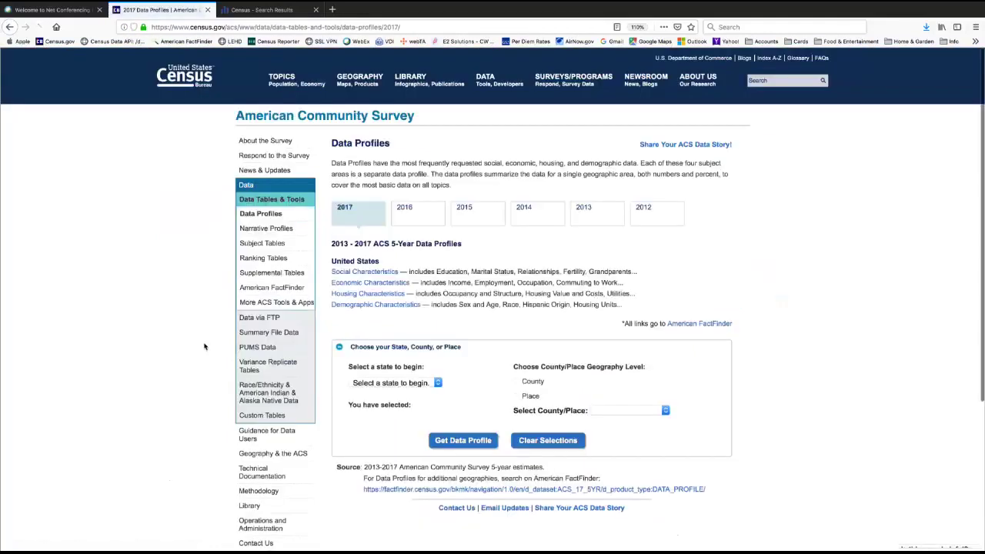
# Choose Texas as the state in the Data Profiles section for selecting a state, county or place
pyautogui.scroll(-1, 204, 346)
pyautogui.scroll(-2, 204, 346)
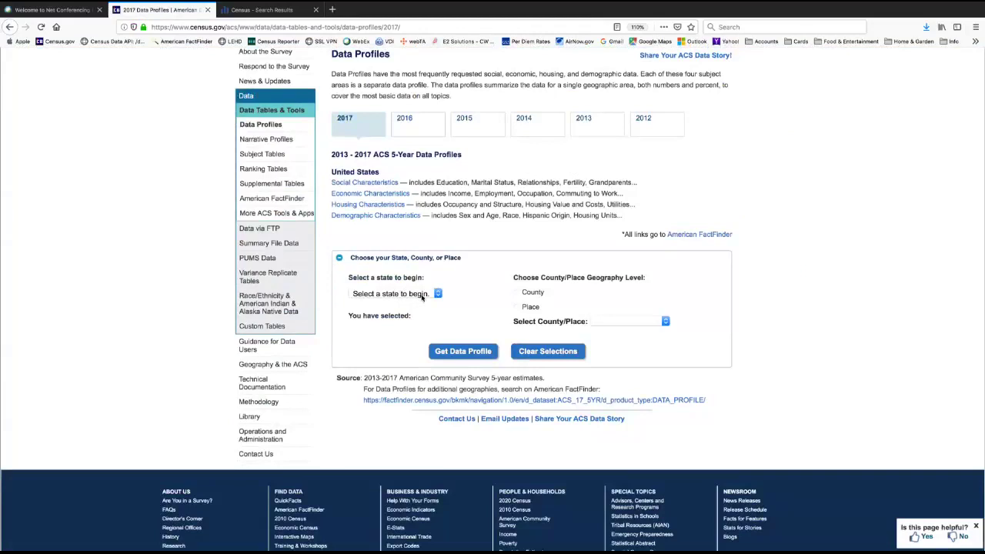
pyautogui.click(421, 295)
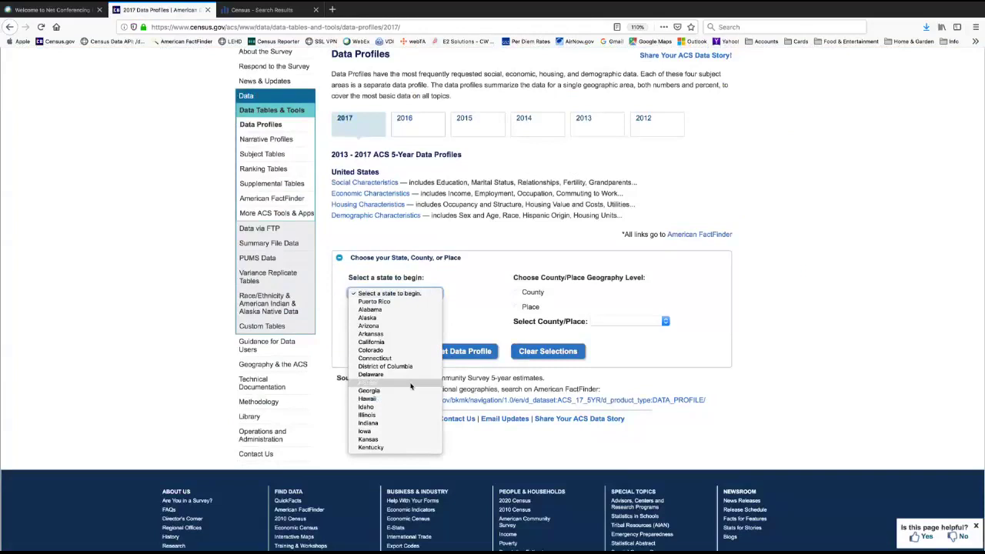
pyautogui.click(524, 312)
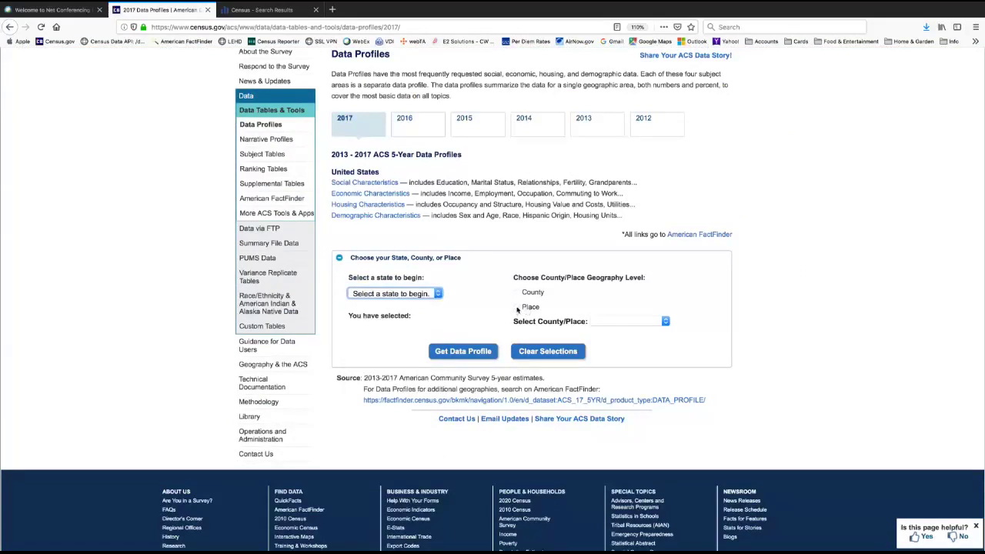
pyautogui.click(424, 295)
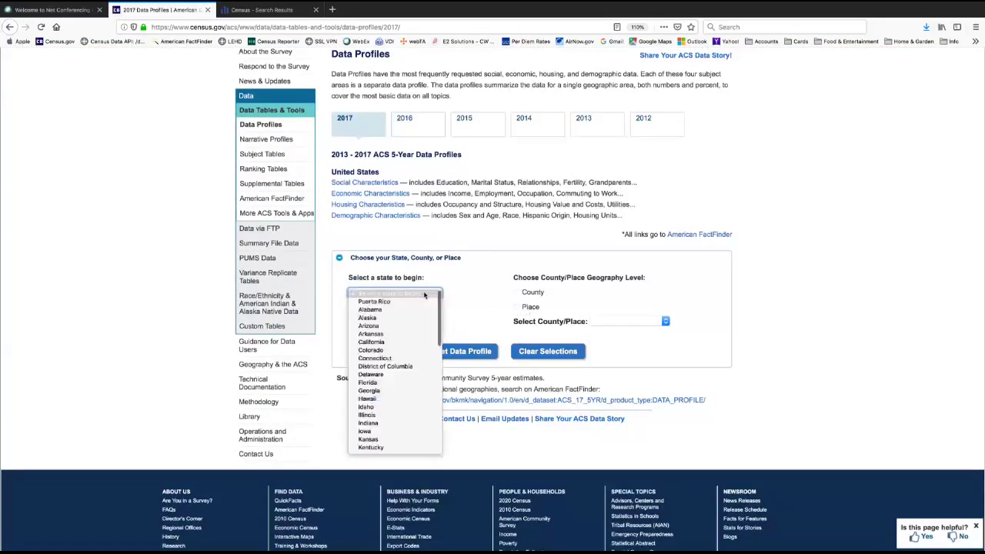
pyautogui.scroll(-5, 415, 327)
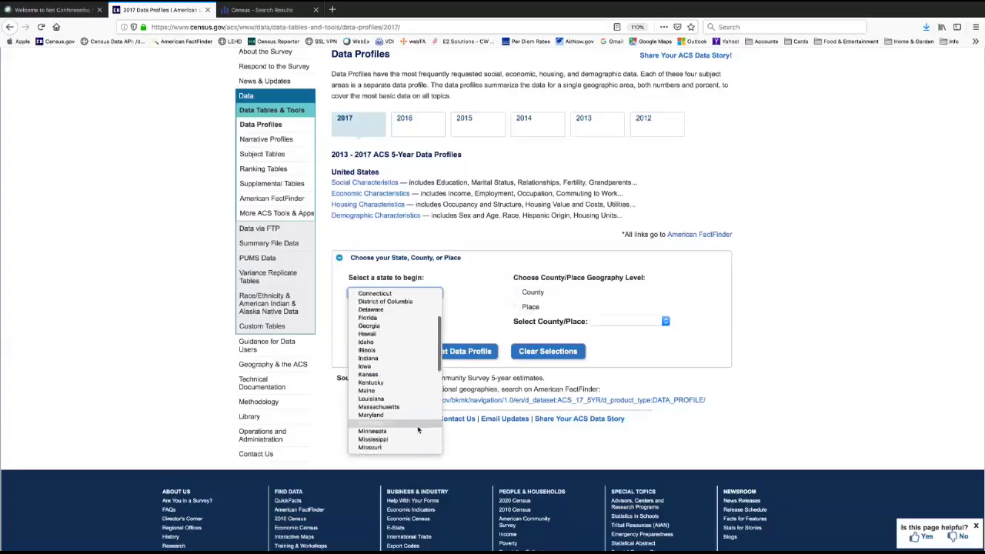
pyautogui.scroll(-3, 424, 427)
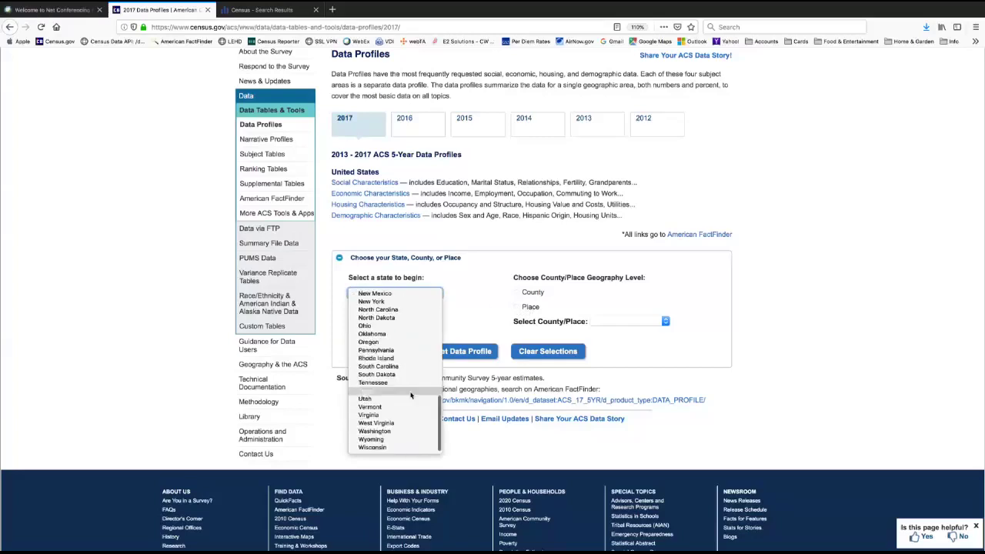
pyautogui.click(412, 395)
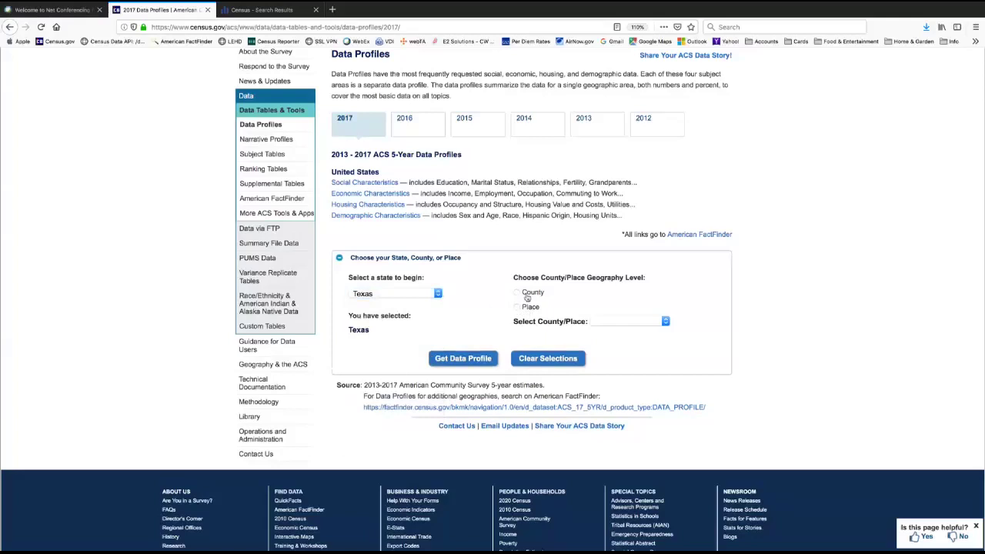
# Set the geography level to Place, select Milano city, Texas, and get its data profile
pyautogui.click(517, 307)
pyautogui.click(601, 323)
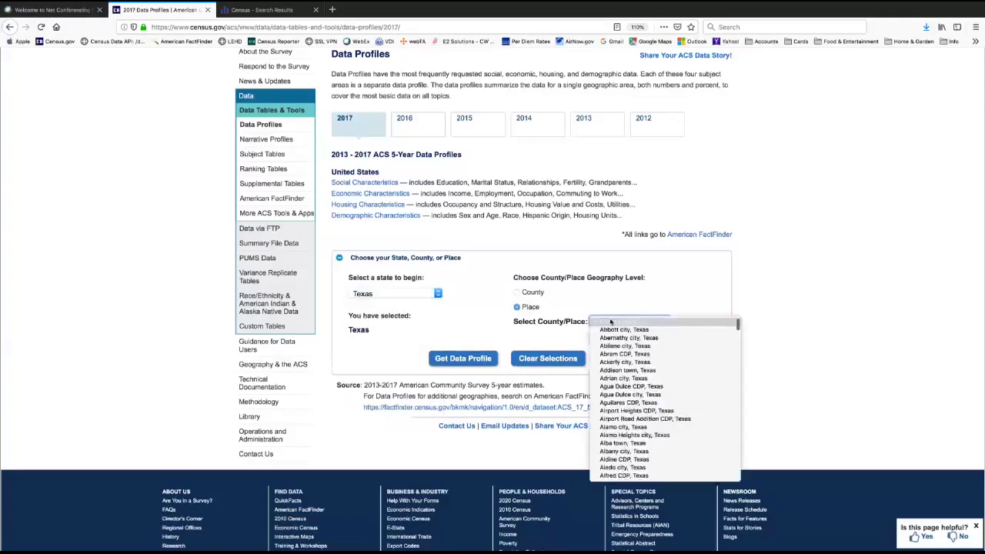
pyautogui.moveTo(736, 326); pyautogui.dragTo(731, 403)
pyautogui.scroll(-20, 731, 402)
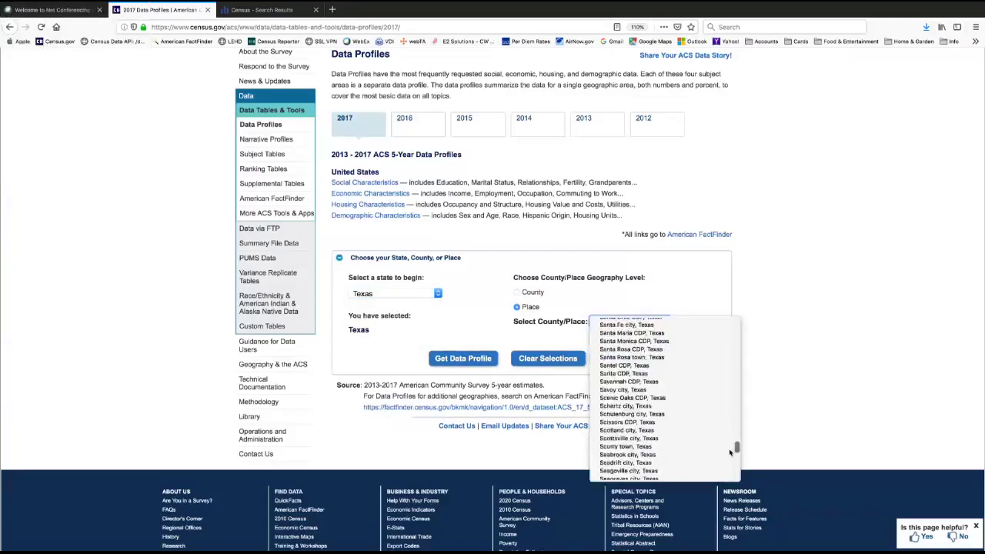
pyautogui.scroll(20, 732, 415)
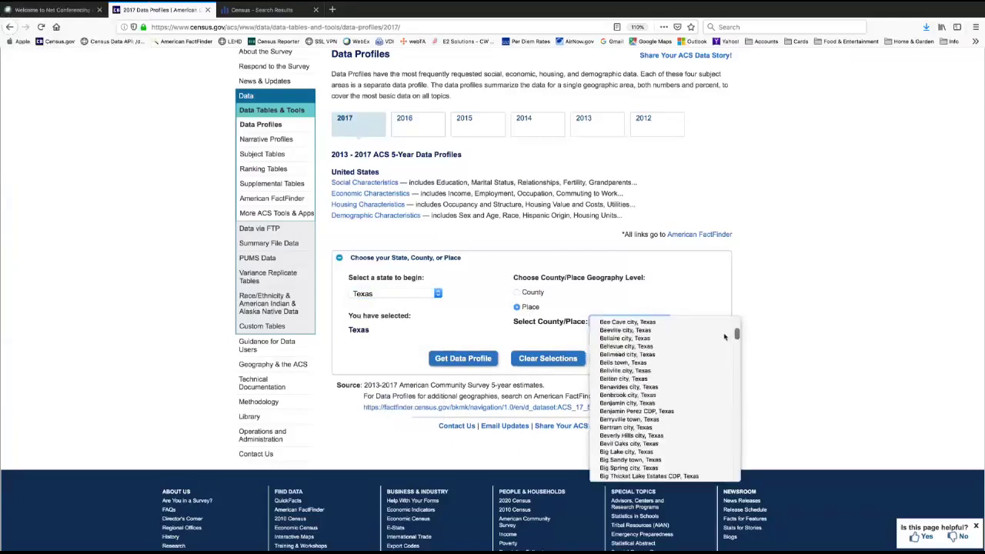
pyautogui.scroll(-15, 724, 331)
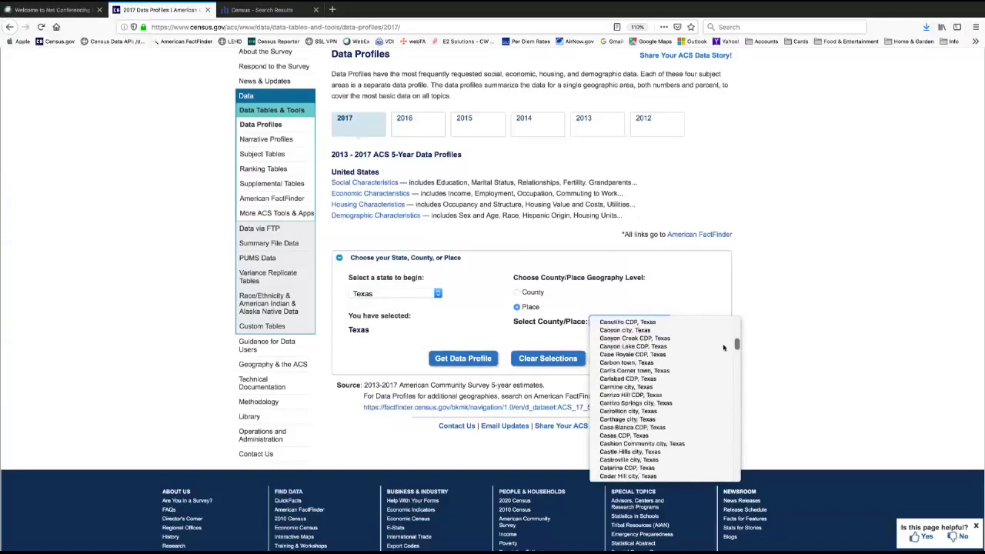
pyautogui.scroll(-20, 722, 354)
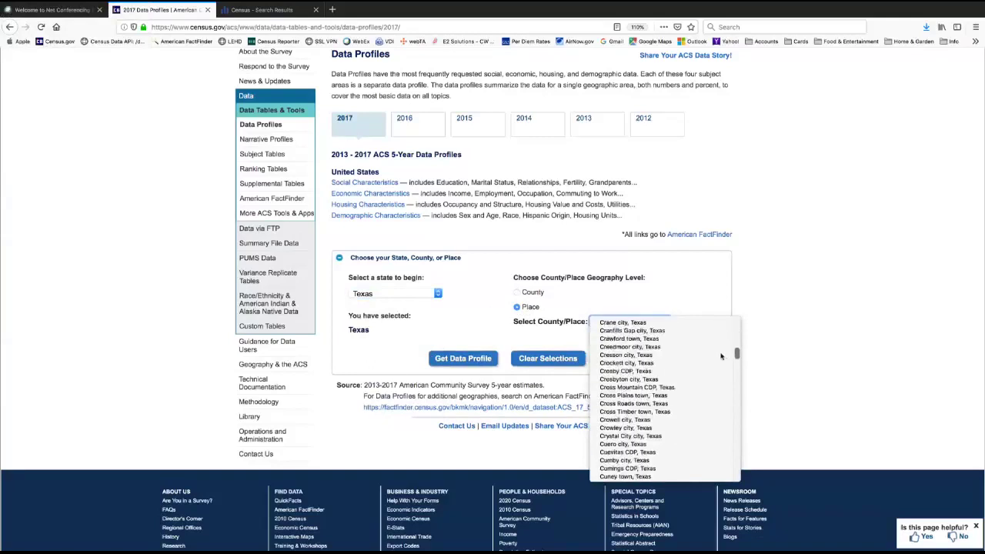
pyautogui.scroll(-15, 721, 363)
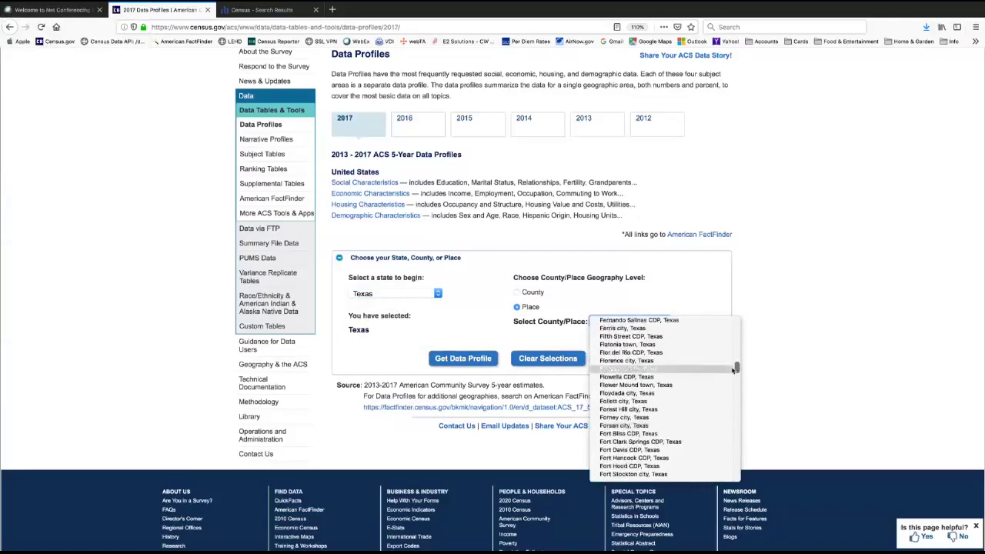
pyautogui.moveTo(735, 367); pyautogui.dragTo(733, 415)
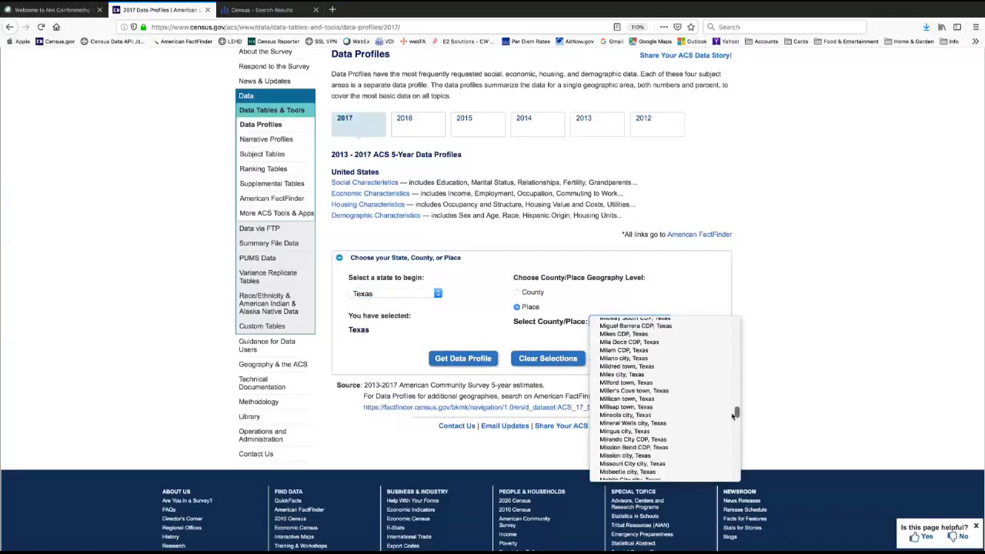
pyautogui.click(690, 361)
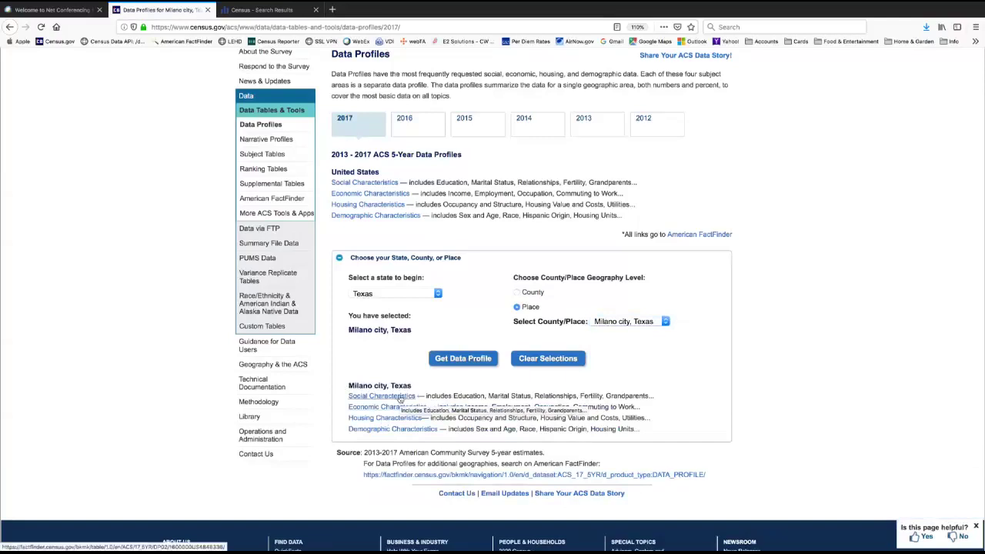
# Open the Social Characteristics profile for Milano city and highlight the table title and its "2013-2017 American Community Survey 5-Year Estimates" line
pyautogui.click(399, 397)
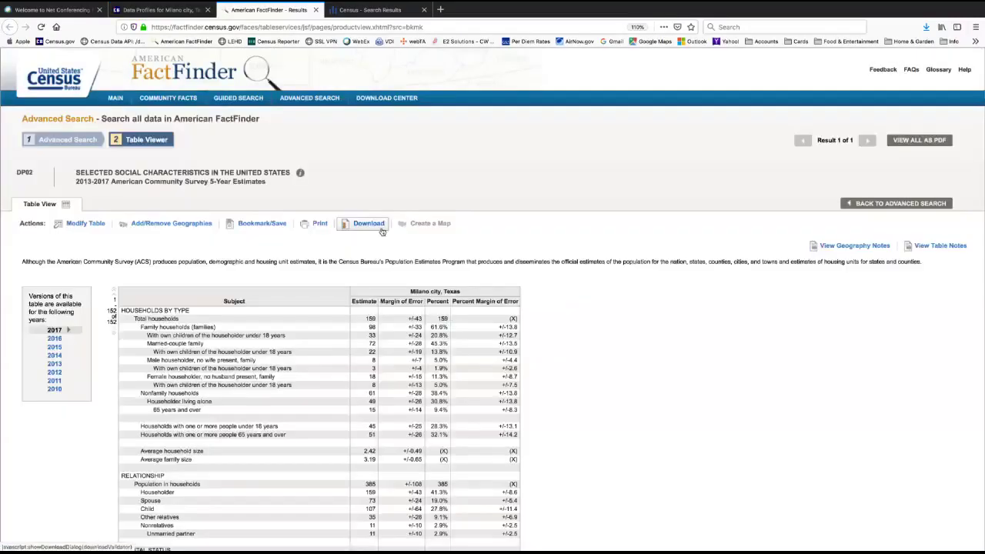
pyautogui.scroll(-1, 78, 141)
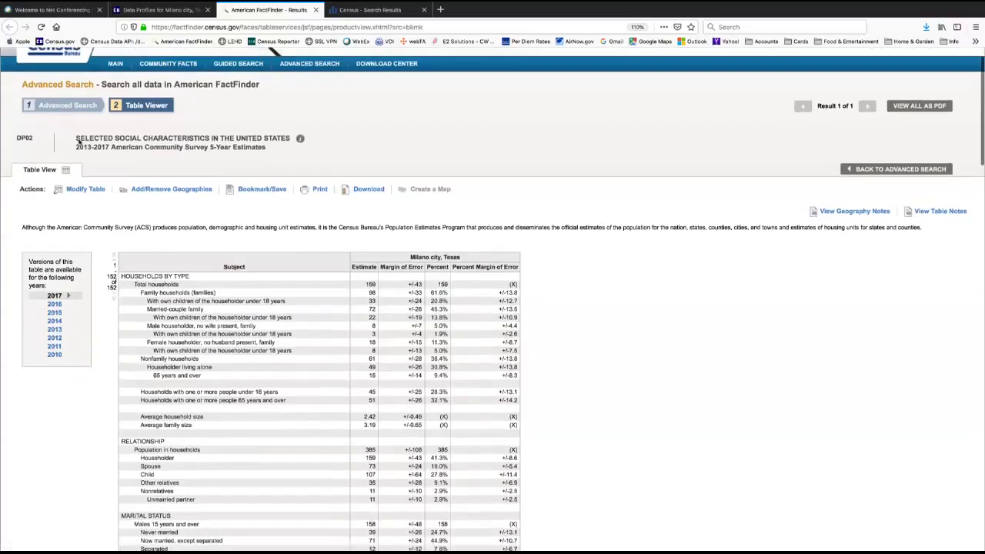
pyautogui.moveTo(78, 140); pyautogui.dragTo(200, 144)
pyautogui.moveTo(204, 144); pyautogui.dragTo(300, 150)
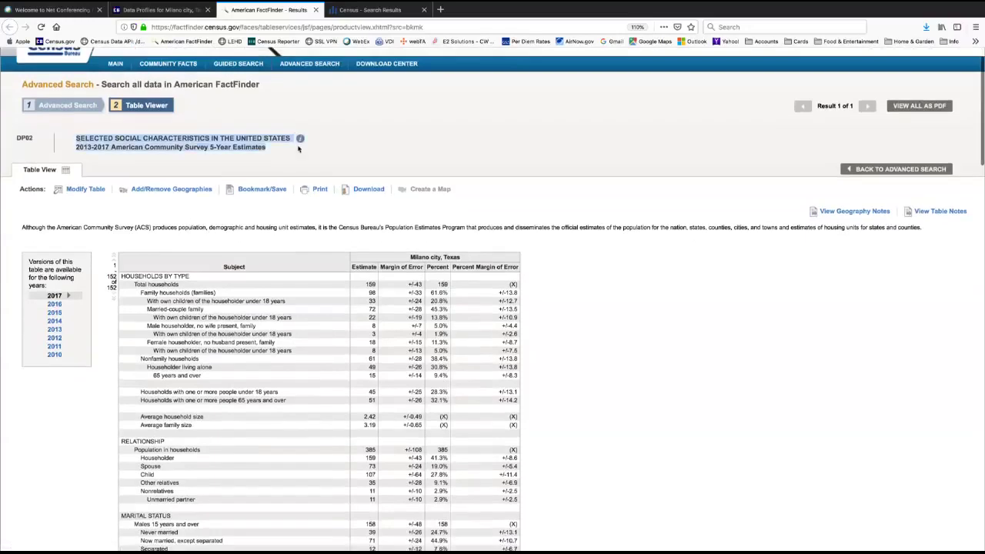
pyautogui.click(63, 140)
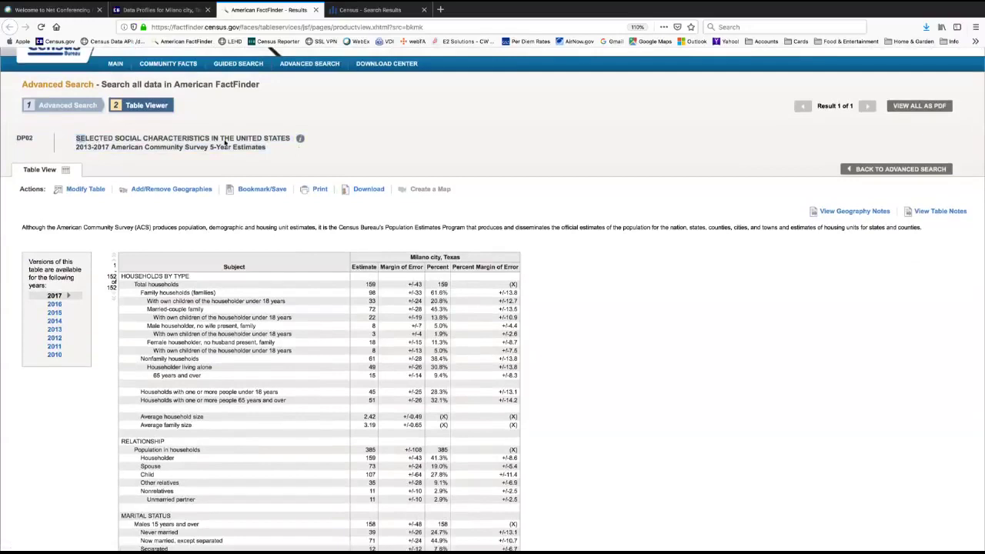
pyautogui.scroll(-1, 127, 171)
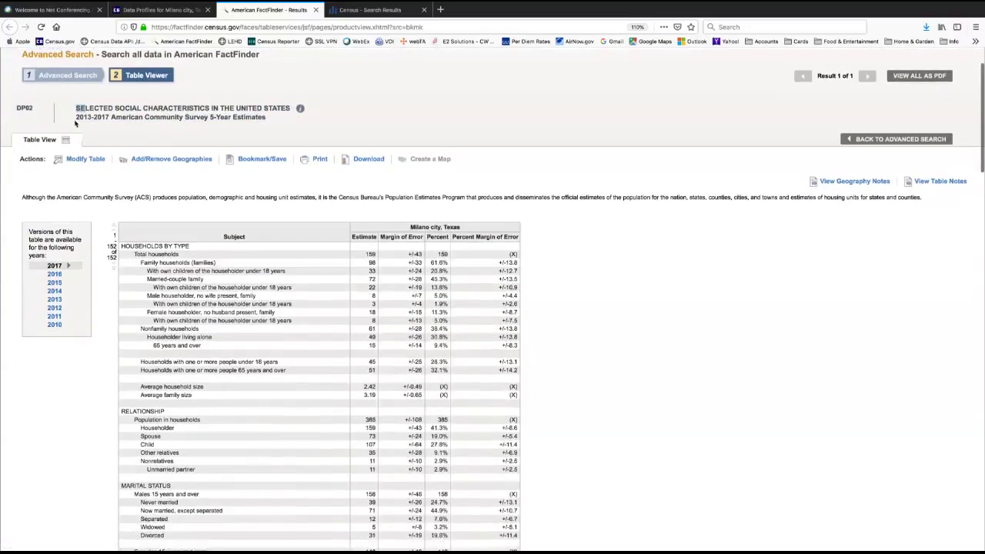
pyautogui.moveTo(76, 108); pyautogui.dragTo(267, 121)
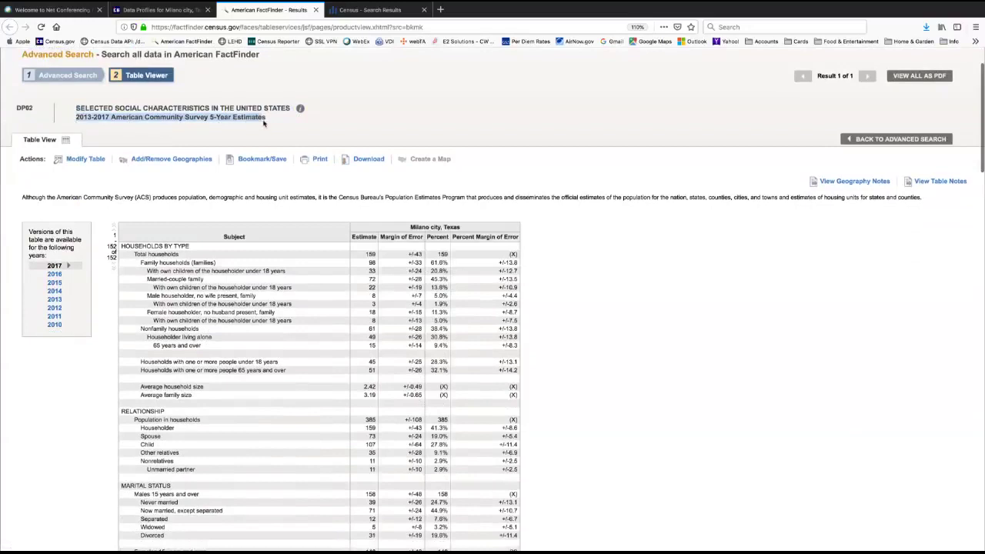
# Look over the table's household, relationship, marital status, fertility, grandparents and education sections
pyautogui.scroll(-3, 463, 137)
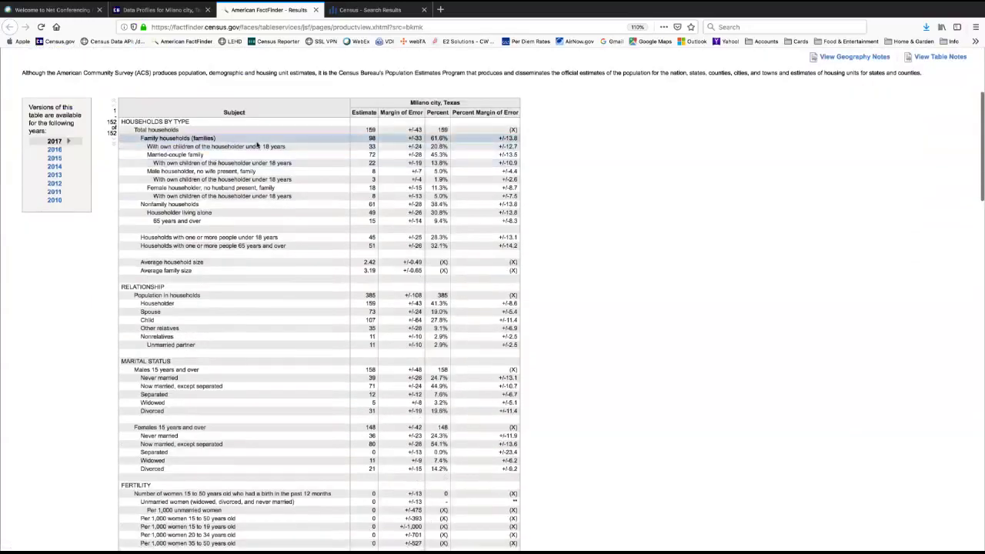
pyautogui.scroll(-4, 256, 145)
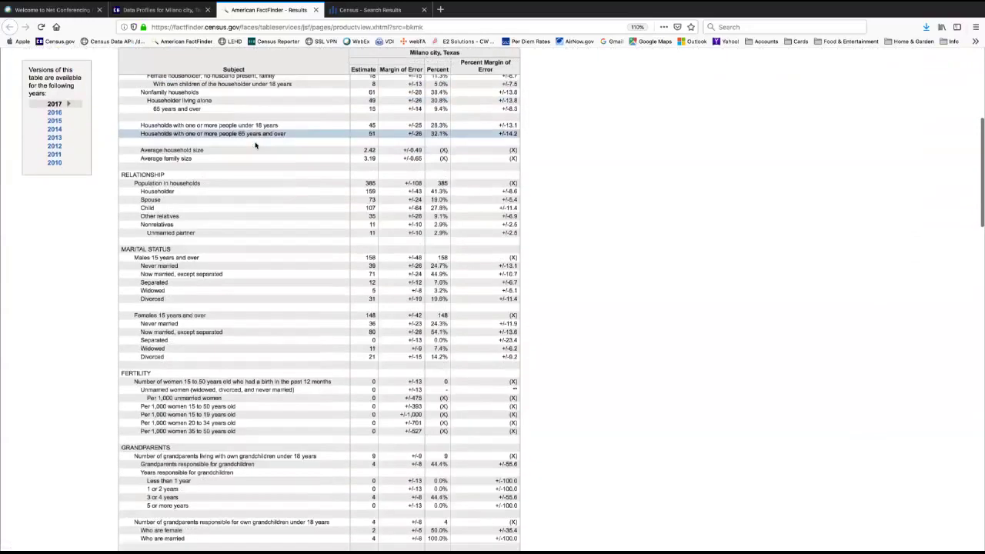
pyautogui.scroll(-4, 257, 146)
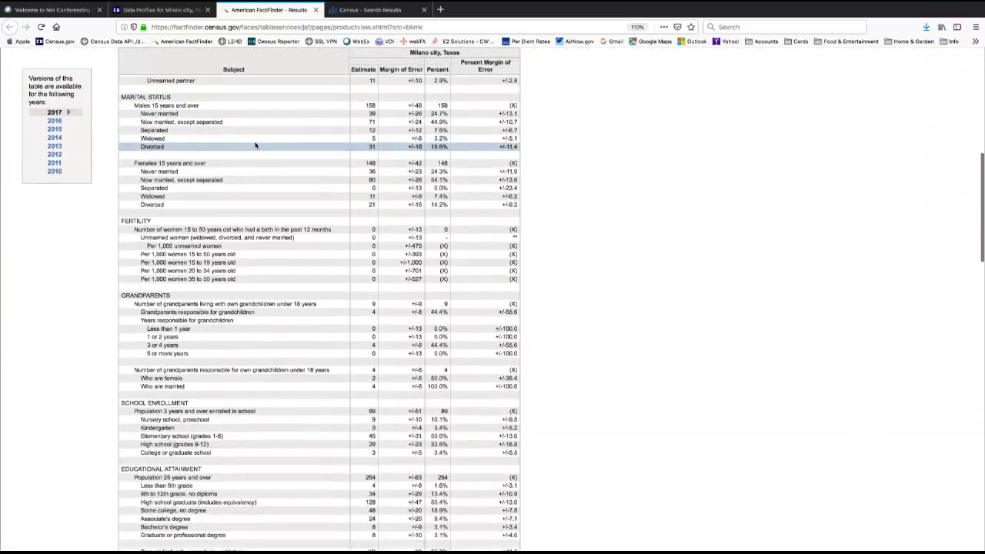
pyautogui.scroll(-6, 256, 146)
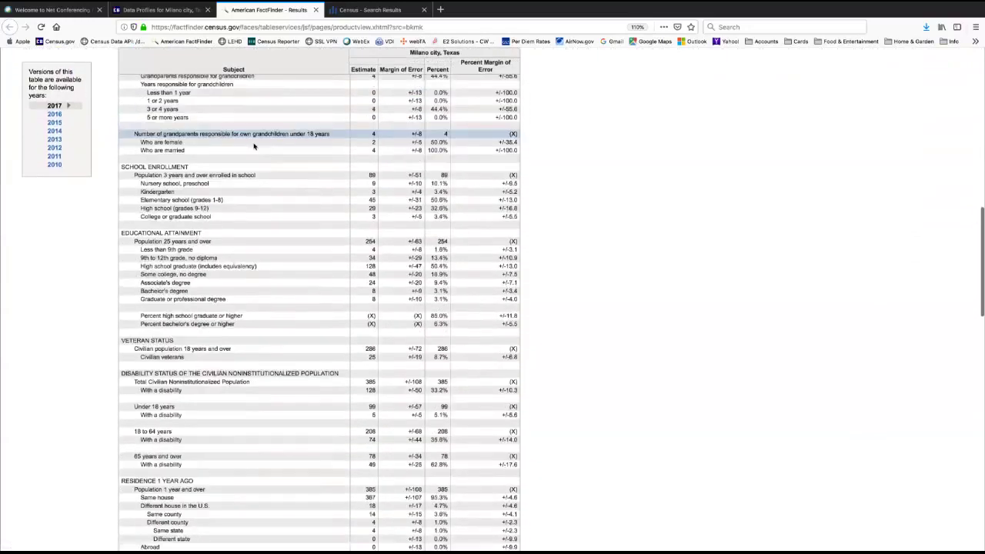
pyautogui.scroll(15, 258, 145)
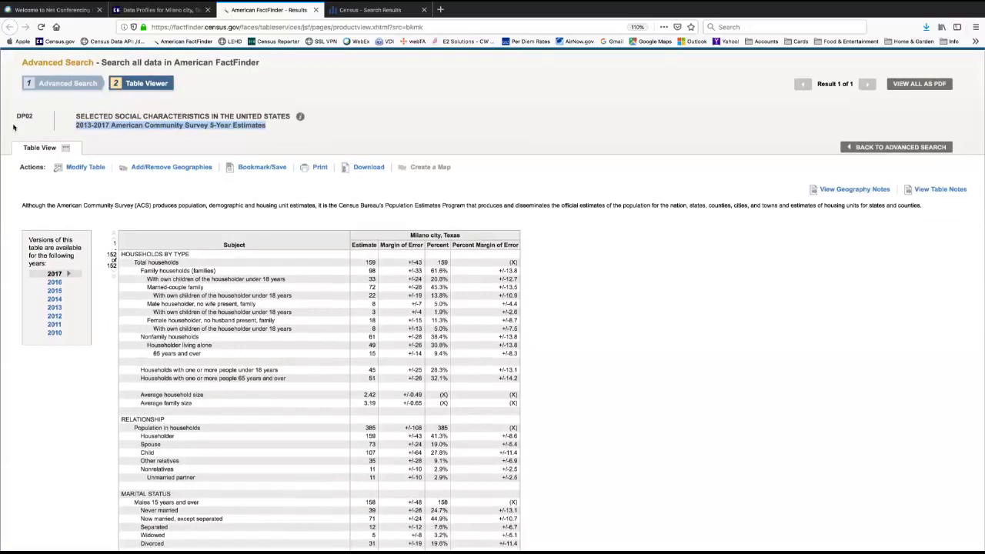
# Highlight "Selected Social Characteristics" in the title and review the table's subjects through to Computers and Internet Use
pyautogui.moveTo(80, 117); pyautogui.dragTo(266, 117)
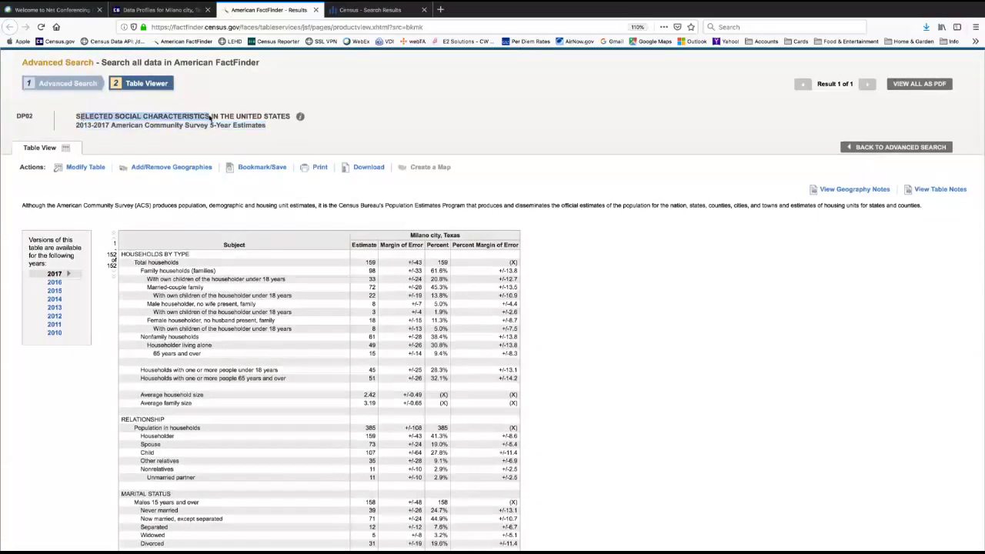
pyautogui.scroll(-3, 193, 165)
pyautogui.scroll(-8, 191, 165)
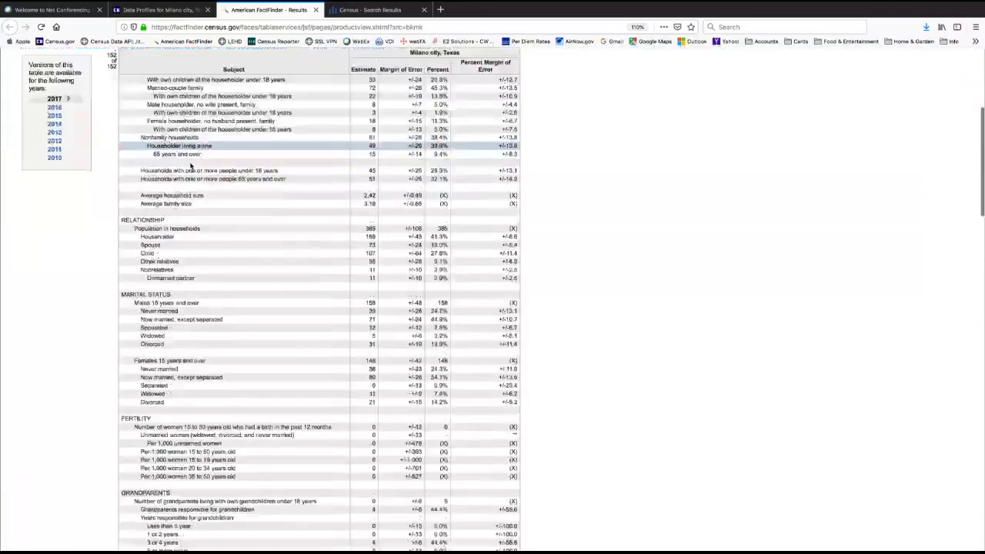
pyautogui.scroll(-9, 191, 165)
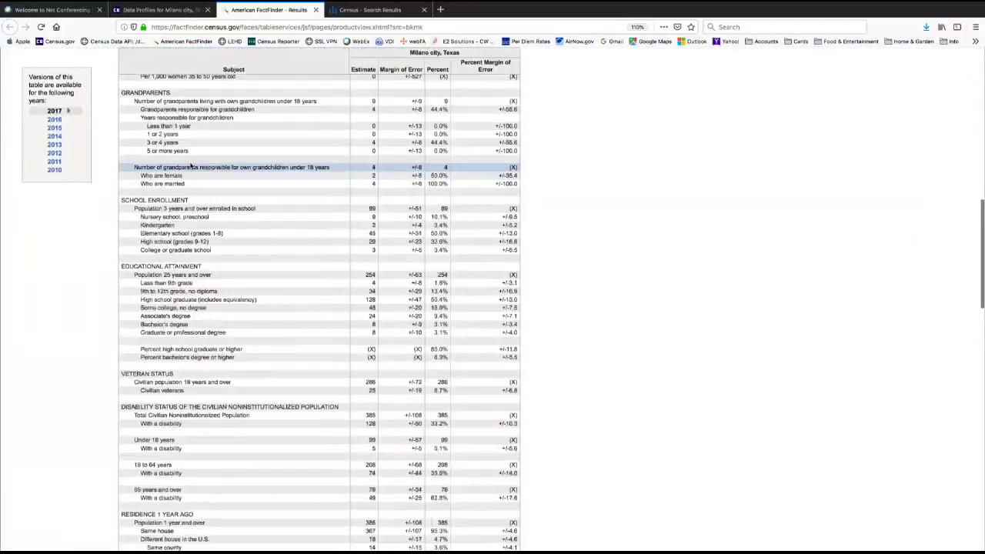
pyautogui.scroll(-1, 190, 167)
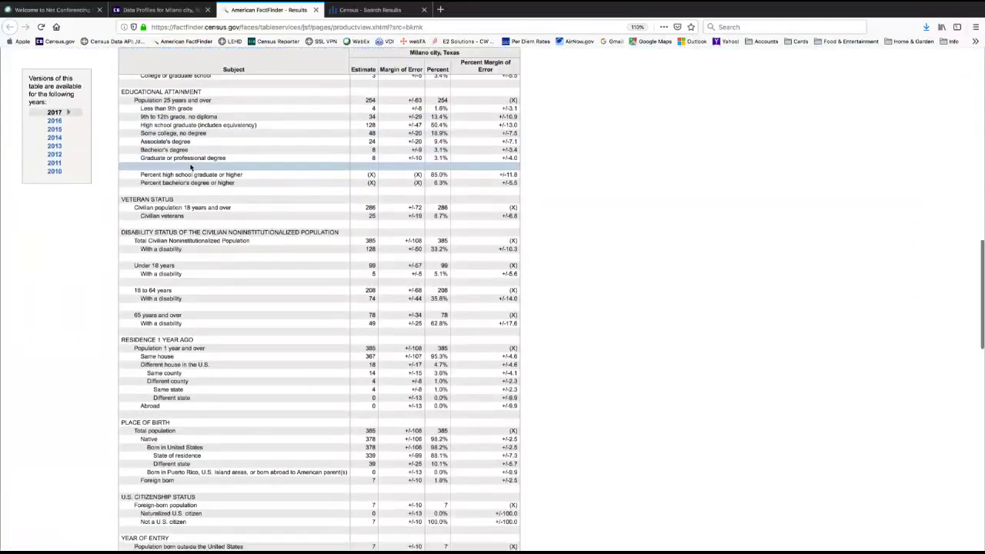
pyautogui.scroll(-2, 244, 174)
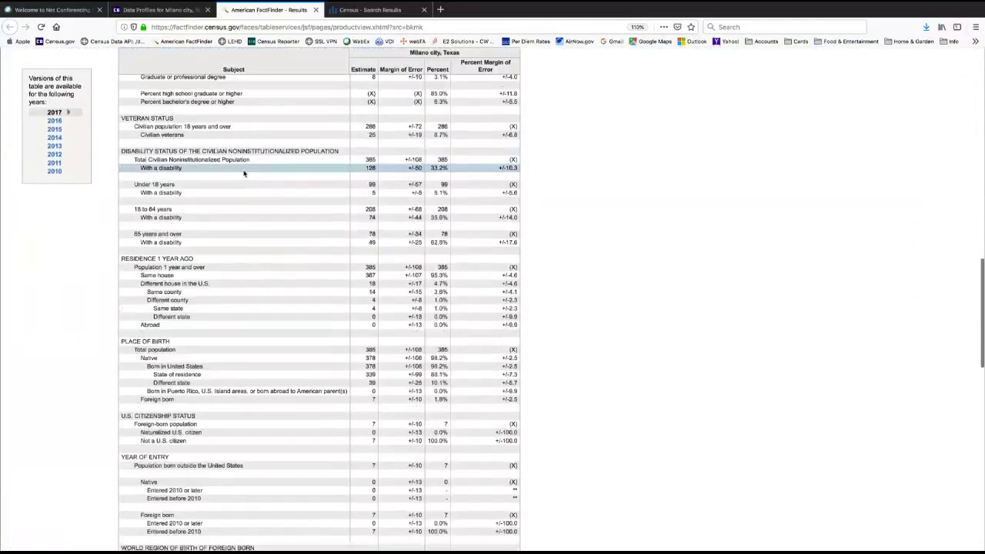
pyautogui.scroll(-14, 244, 174)
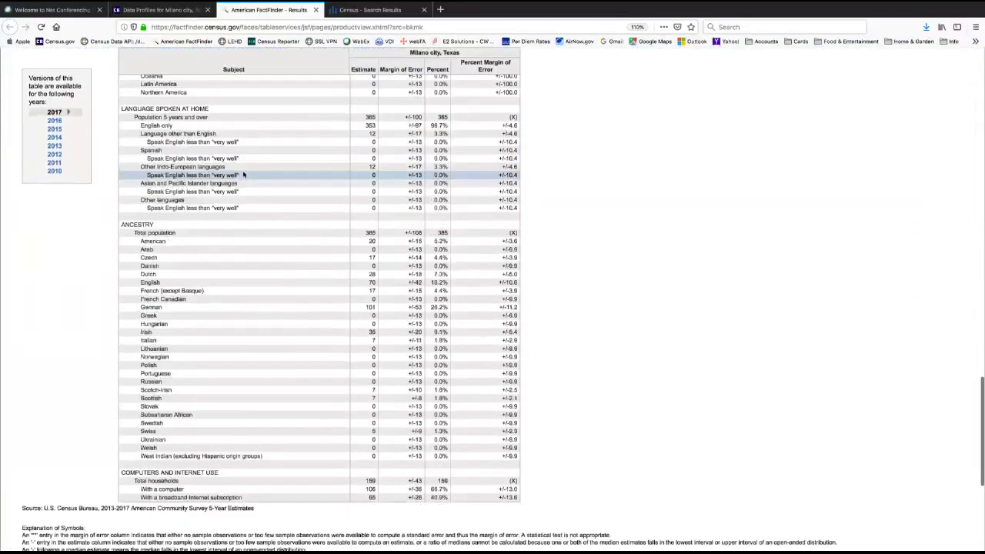
pyautogui.scroll(-7, 243, 174)
pyautogui.scroll(6, 245, 173)
pyautogui.scroll(20, 244, 169)
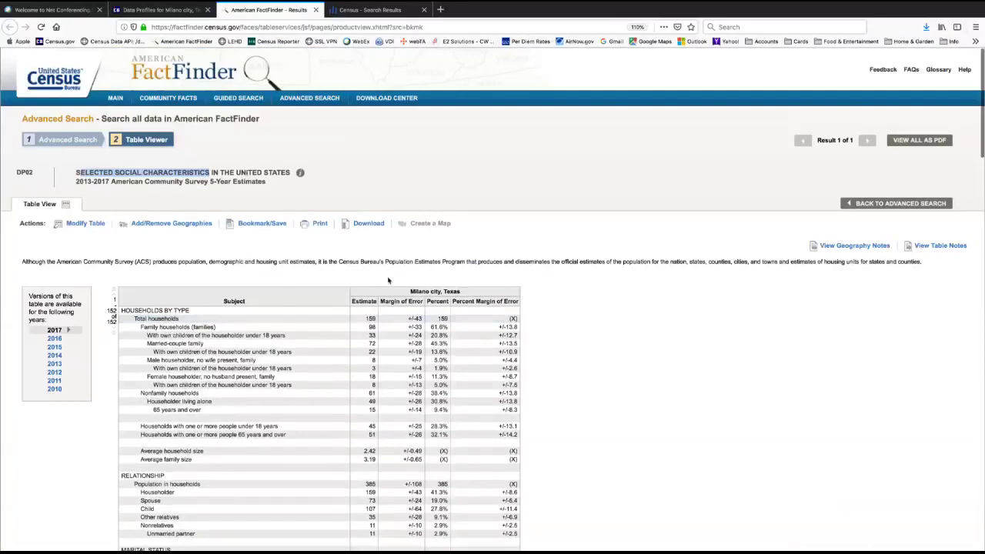
# Highlight the "Milano city, Texas" geography heading above the table's estimate columns, then clear that highlight
pyautogui.moveTo(406, 292); pyautogui.dragTo(471, 297)
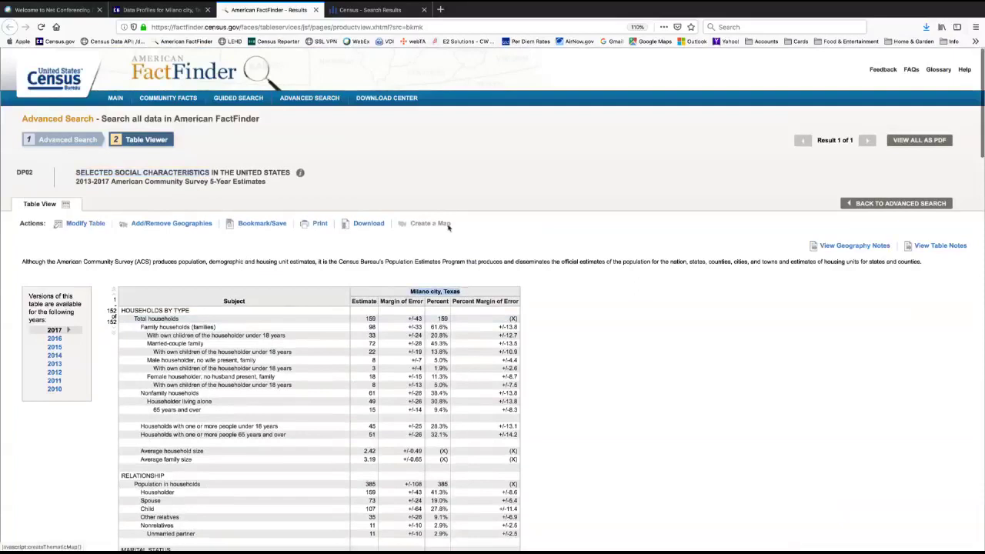
pyautogui.click(485, 287)
pyautogui.moveTo(485, 287); pyautogui.dragTo(414, 256)
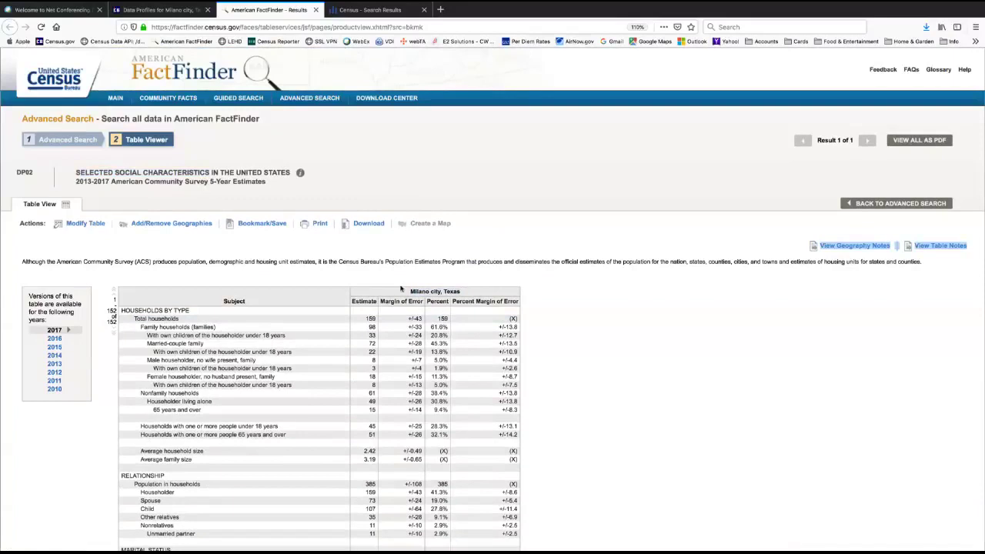
# Highlight the table's "Milano city, Texas" heading again and check the Bookmark/Save option
pyautogui.moveTo(410, 293); pyautogui.dragTo(471, 297)
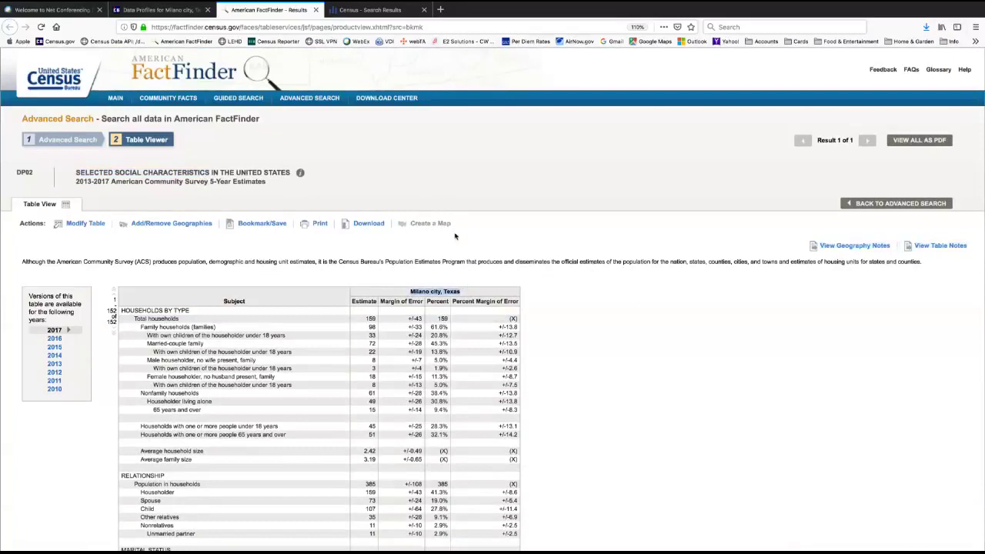
pyautogui.click(261, 224)
pyautogui.click(609, 359)
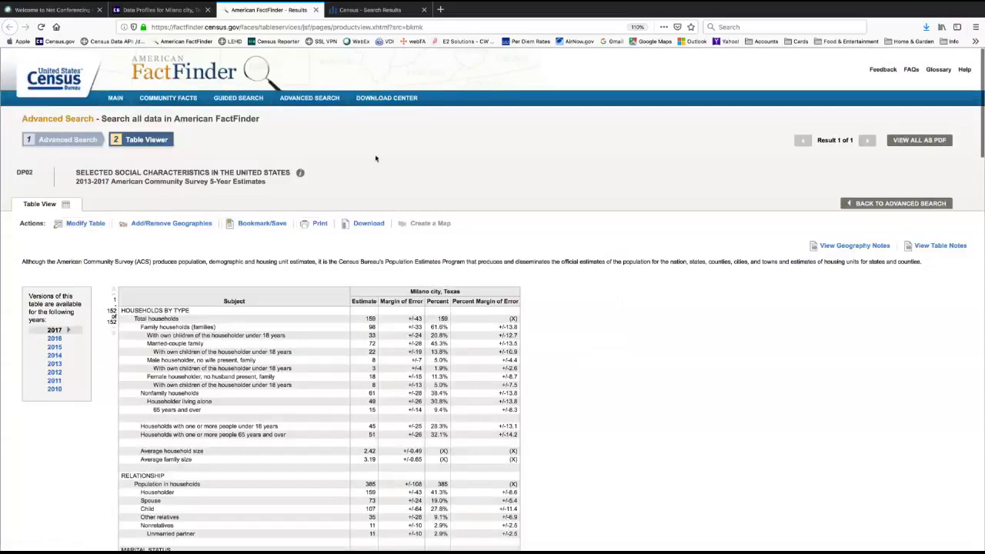
# Return to the ACS Data Profiles page and open the 2017 Narrative Profiles page with its geography type choices
pyautogui.click(161, 11)
pyautogui.scroll(2, 173, 158)
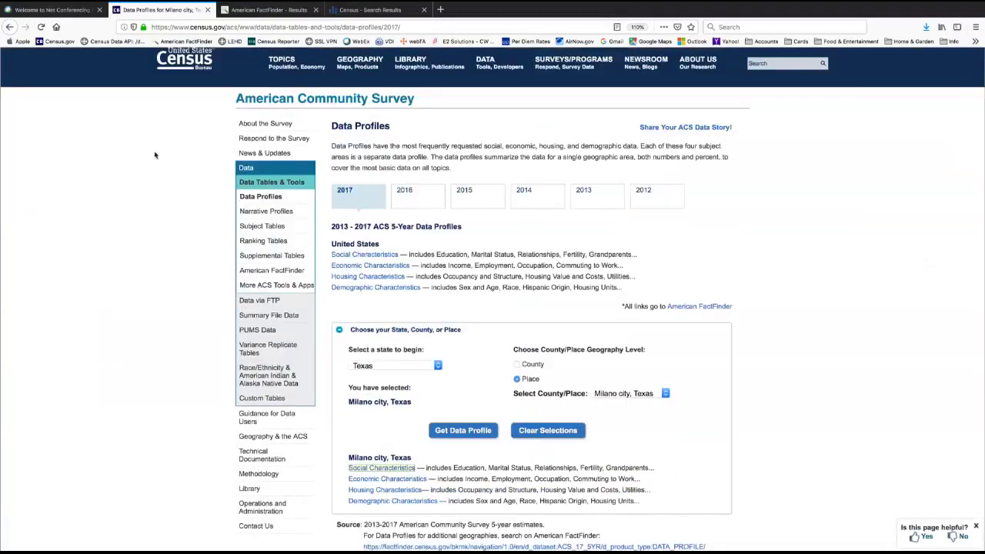
pyautogui.click(267, 212)
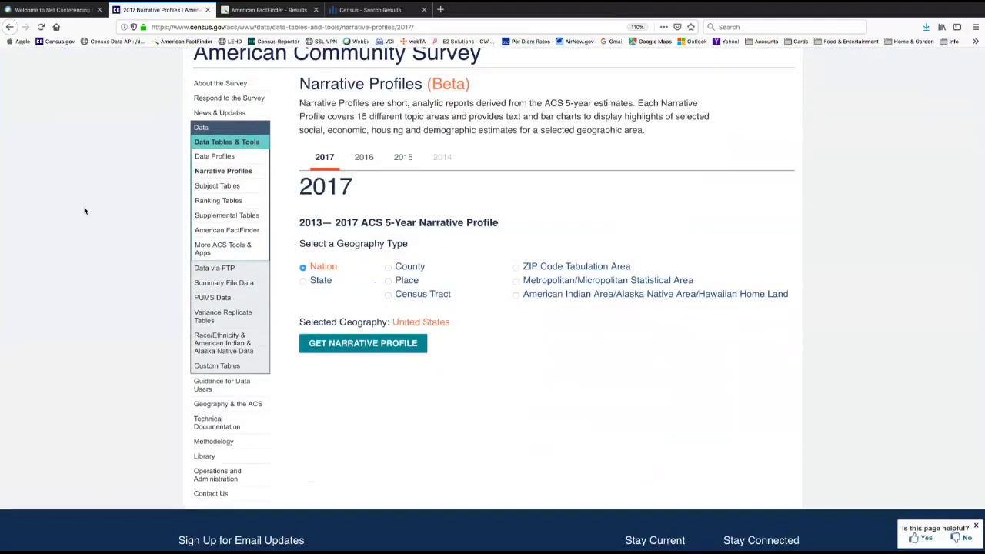
pyautogui.scroll(2, 86, 211)
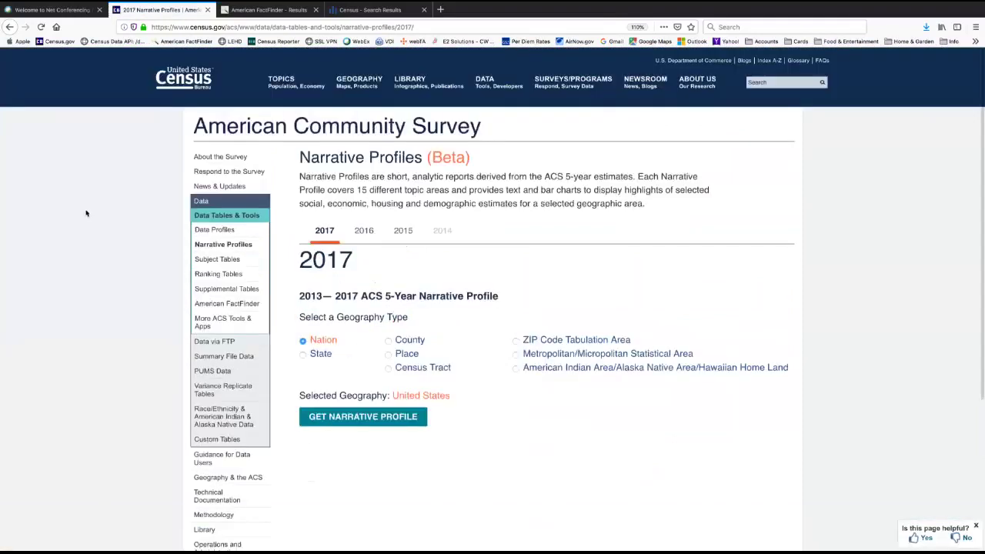
pyautogui.scroll(-4, 85, 215)
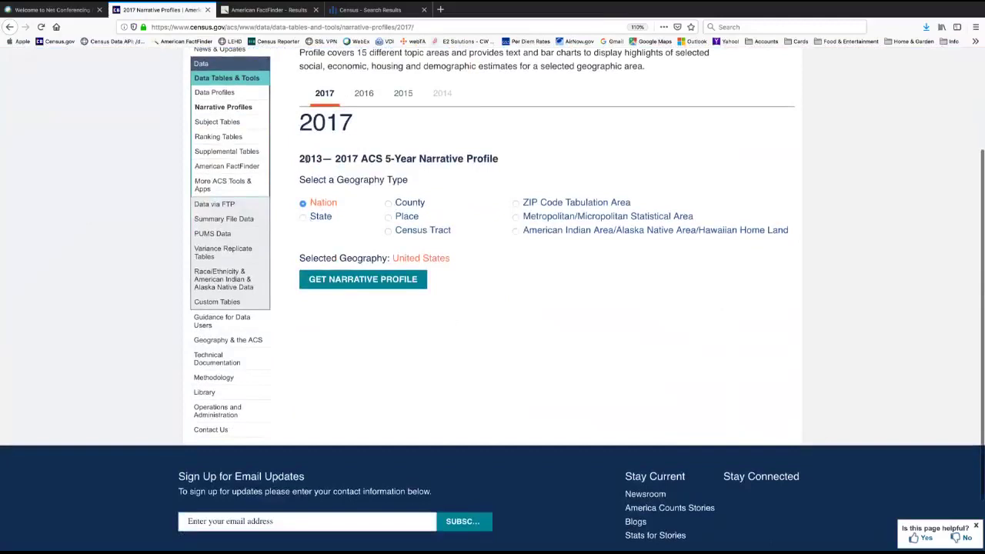
# Try the County, Place and Census Tract geography types in turn, and highlight the "(Beta)" label in the Narrative Profiles heading
pyautogui.click(388, 204)
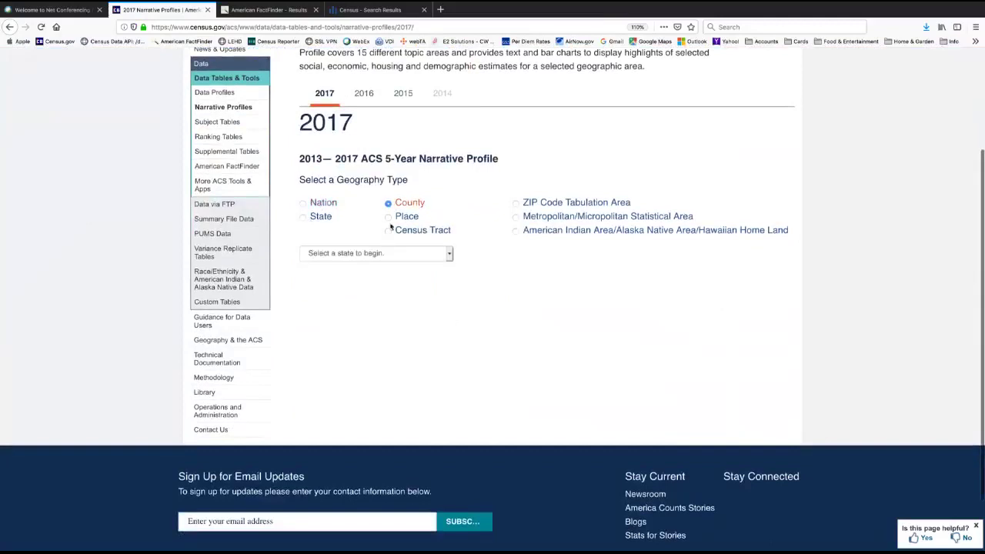
pyautogui.click(389, 219)
pyautogui.click(389, 231)
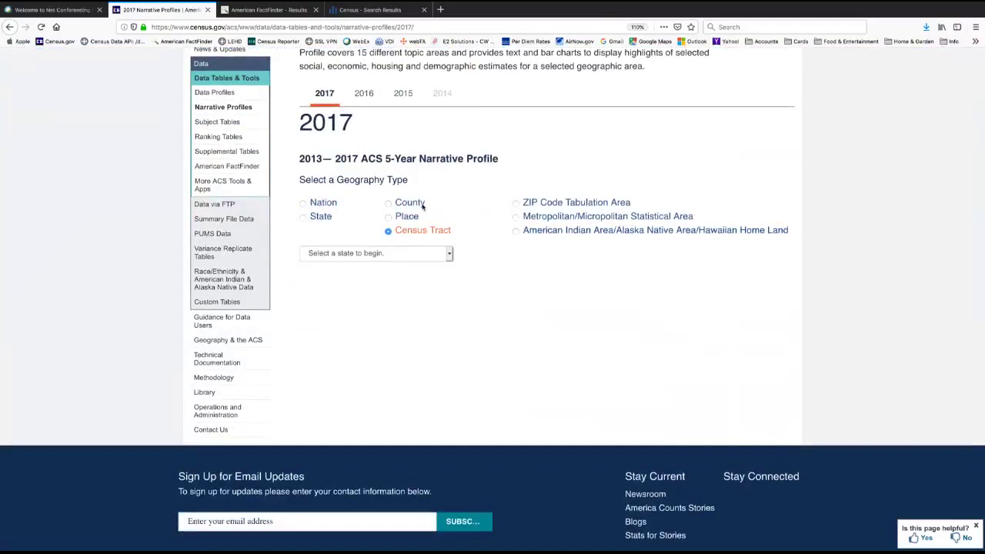
pyautogui.scroll(3, 449, 210)
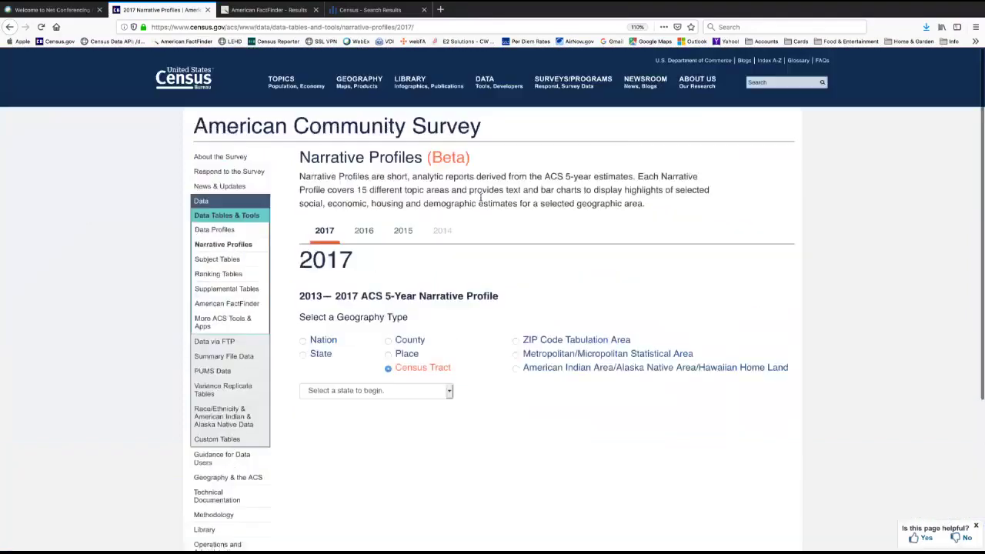
pyautogui.moveTo(474, 157); pyautogui.dragTo(416, 156)
# Get the narrative profile for Elko Colony, NV under the American Indian Area/Alaska Native Area/Hawaiian Home Land geography type
pyautogui.scroll(-3, 418, 156)
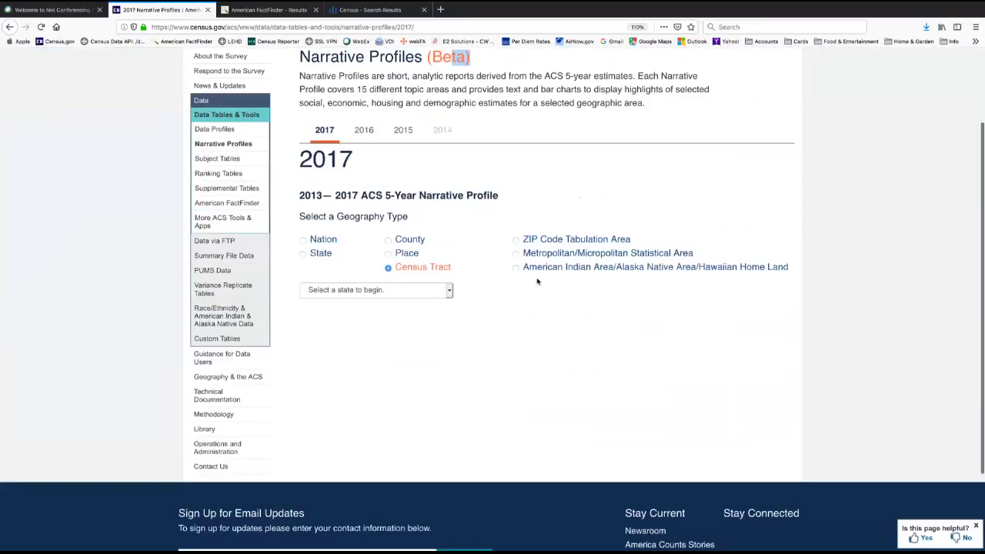
pyautogui.click(516, 268)
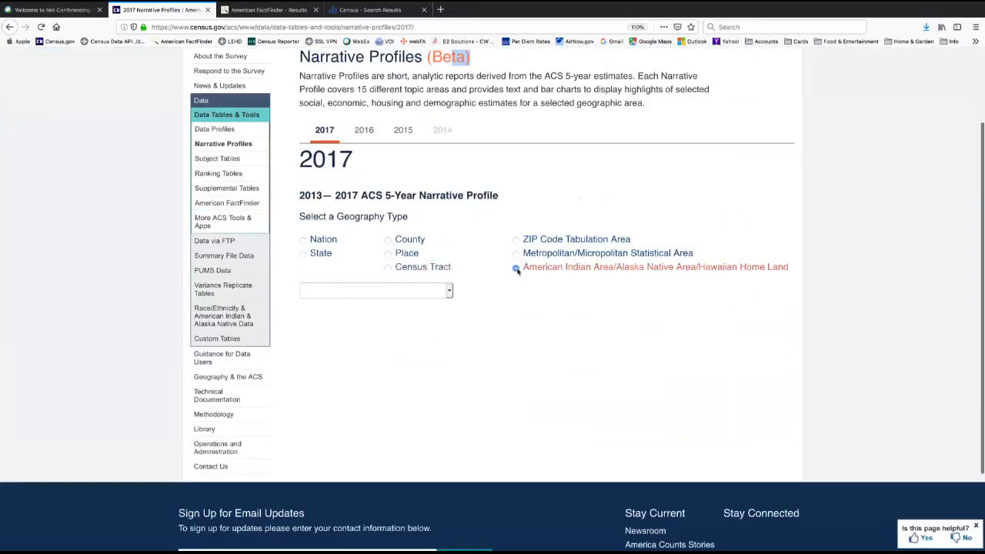
pyautogui.click(406, 289)
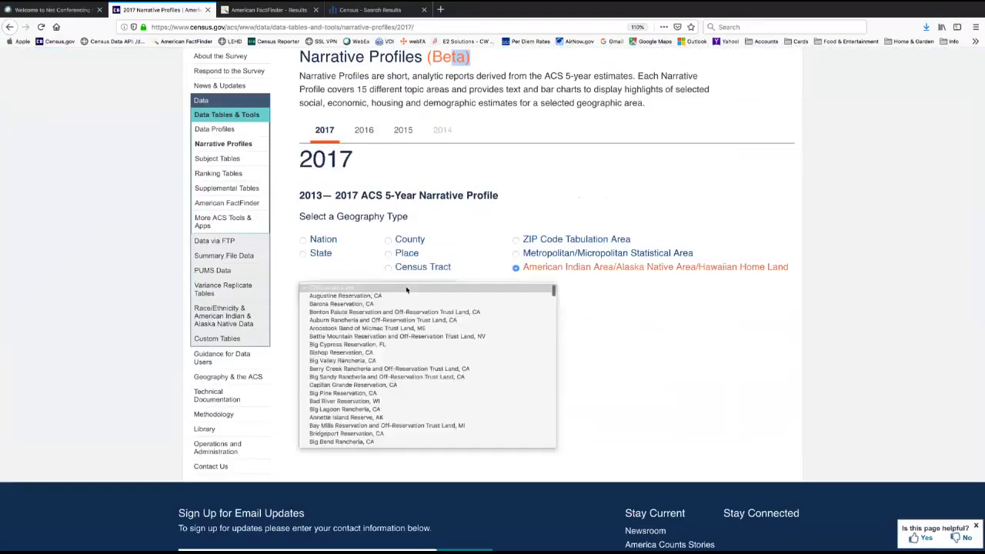
pyautogui.scroll(-4, 435, 338)
pyautogui.scroll(-4, 435, 337)
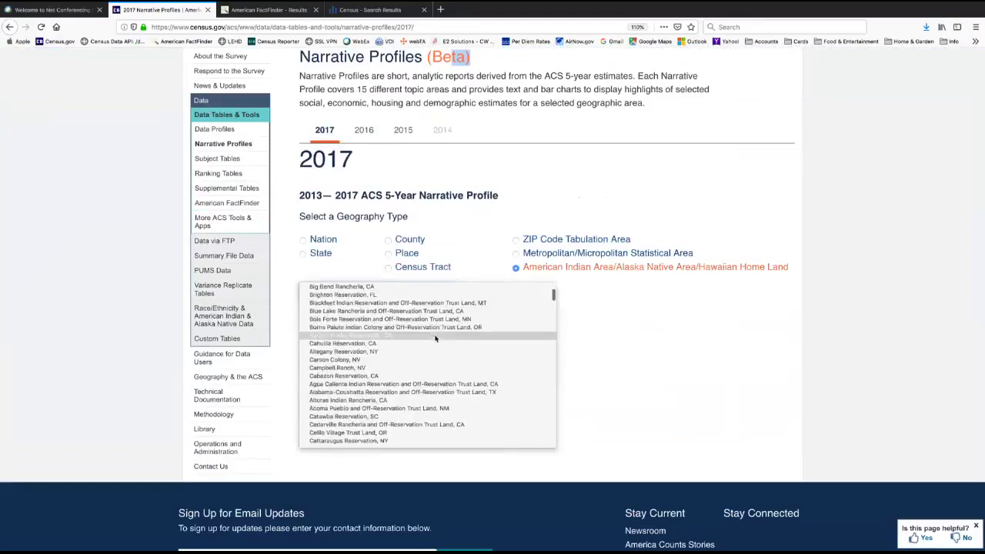
pyautogui.scroll(-8, 435, 340)
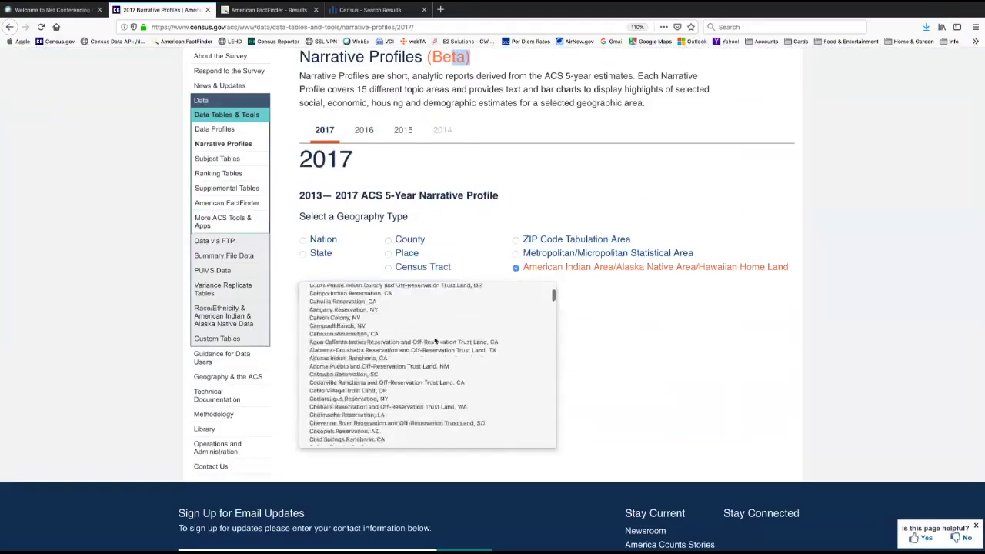
pyautogui.scroll(-5, 435, 340)
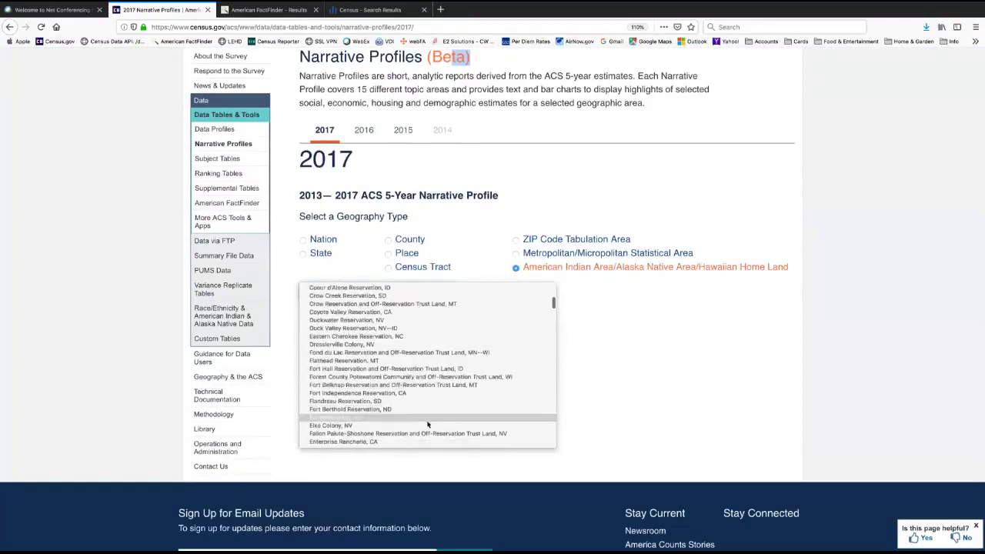
pyautogui.click(431, 426)
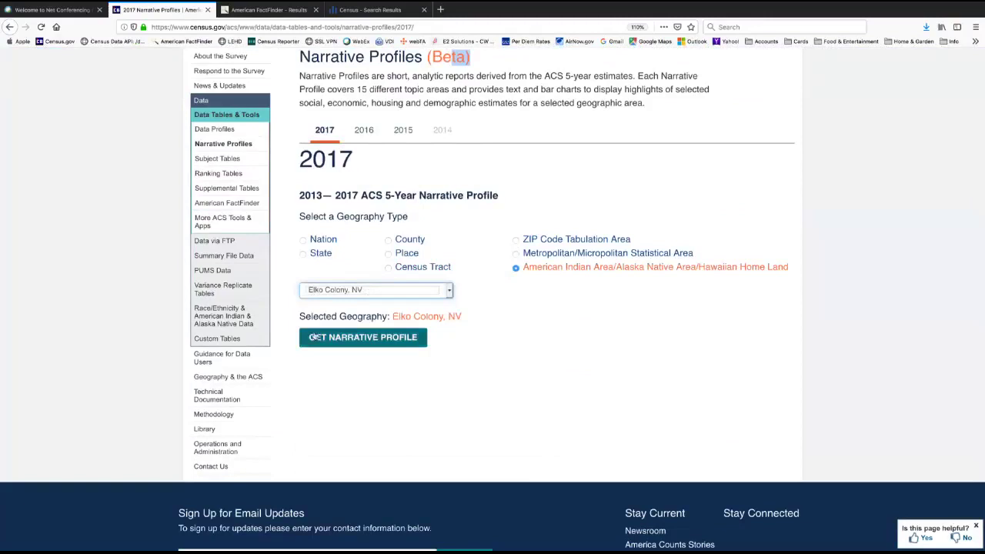
pyautogui.click(381, 340)
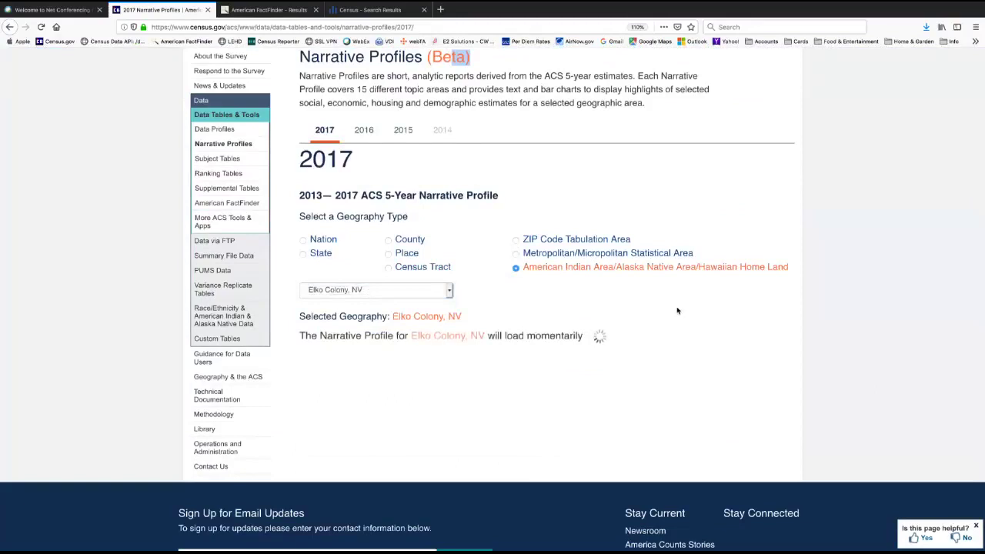
# Review the Households and Families section and display the Types of Households chart's data in table format
pyautogui.scroll(-3, 676, 311)
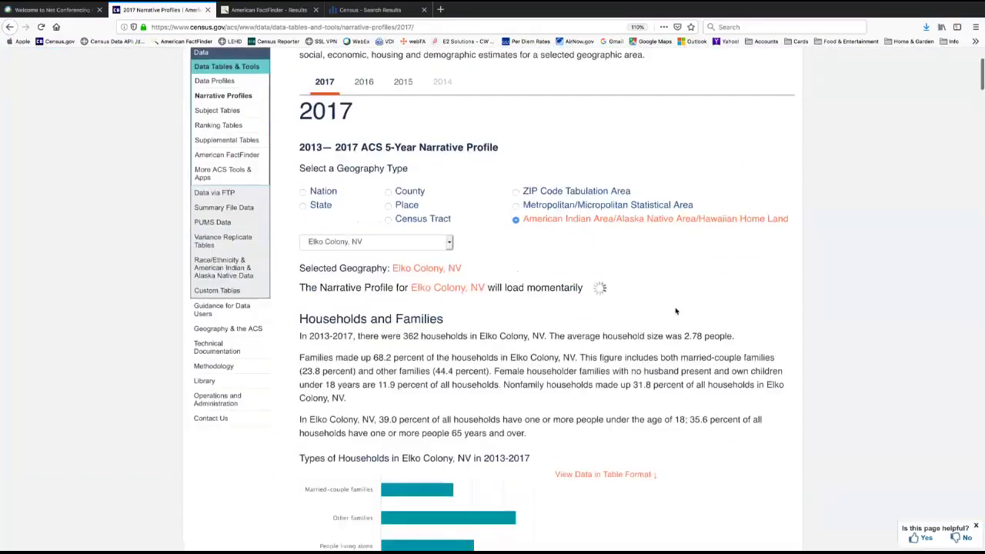
pyautogui.scroll(-3, 676, 310)
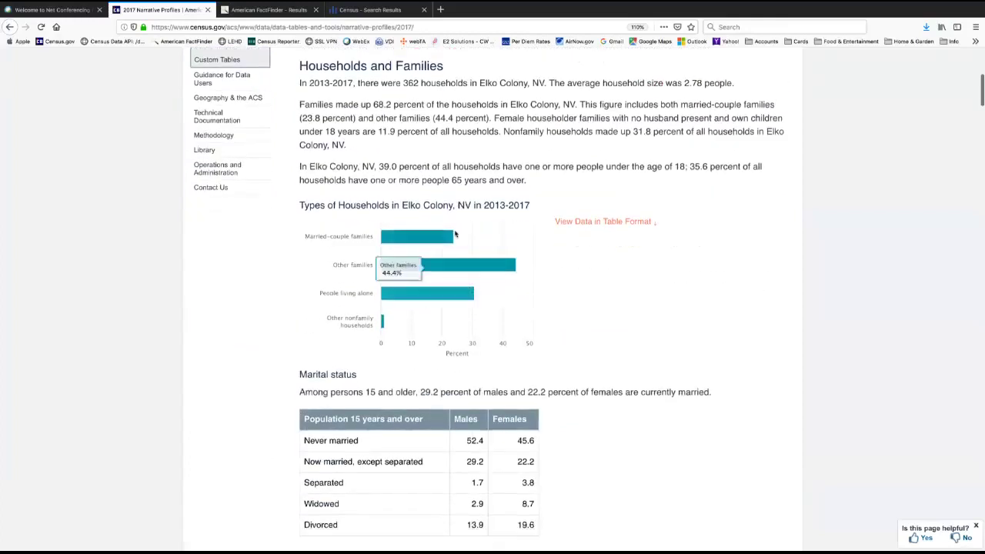
pyautogui.moveTo(465, 240)
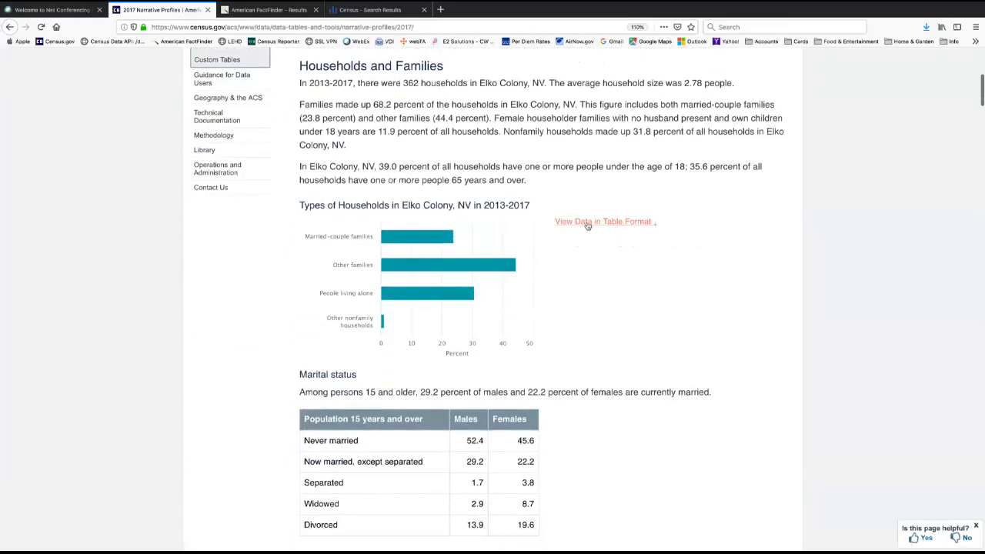
pyautogui.click(629, 223)
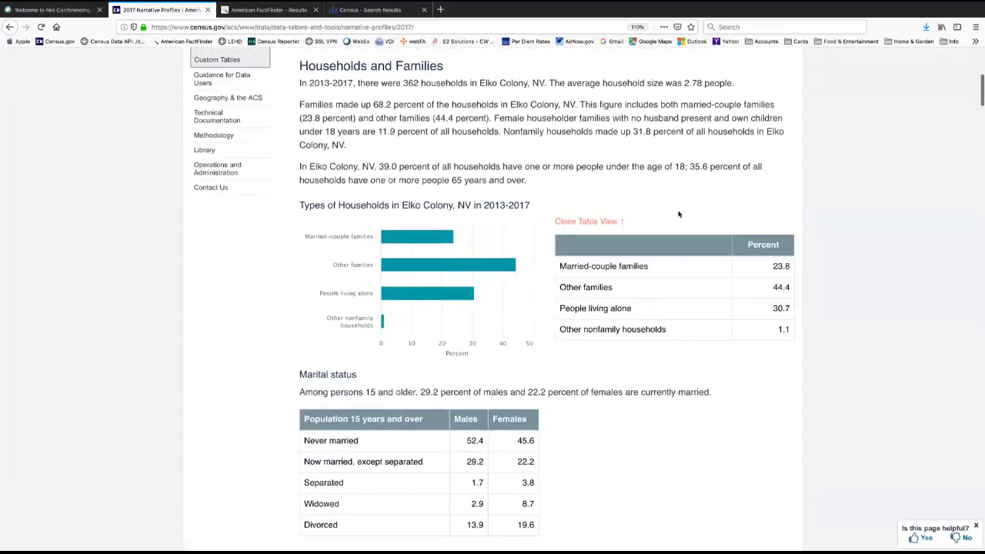
# Look over the profile's marital status, nativity, language, geographic mobility, education, disability and employment sections
pyautogui.scroll(-9, 308, 237)
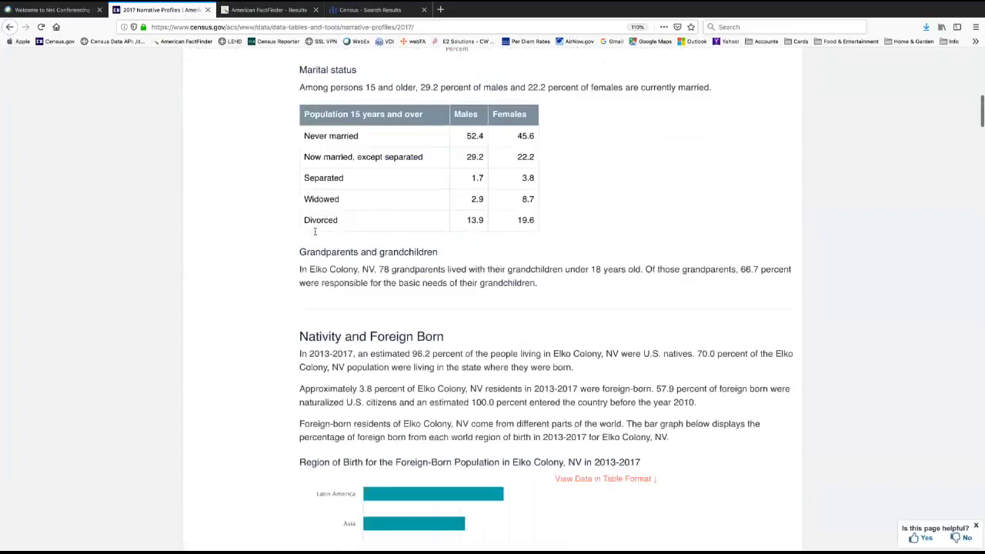
pyautogui.scroll(-4, 307, 231)
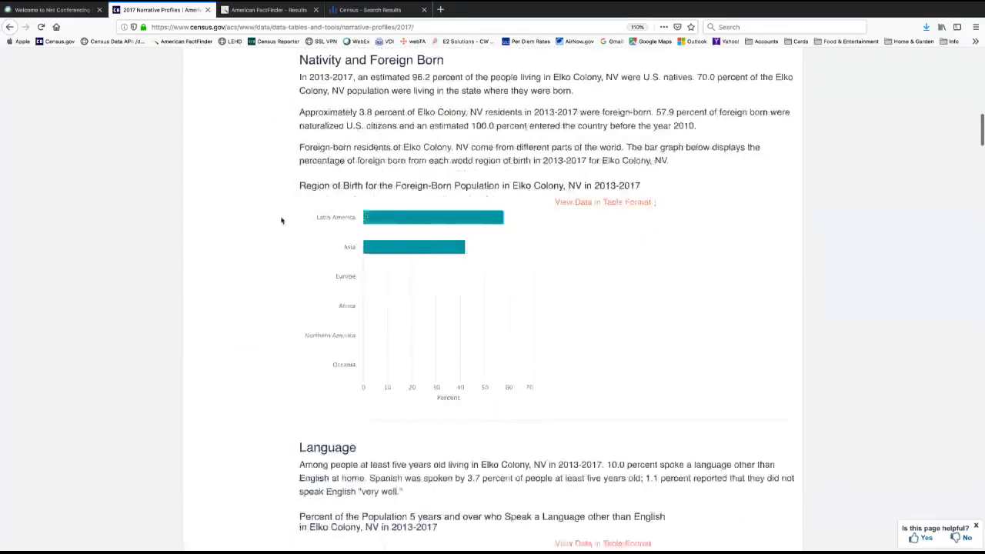
pyautogui.scroll(-2, 282, 222)
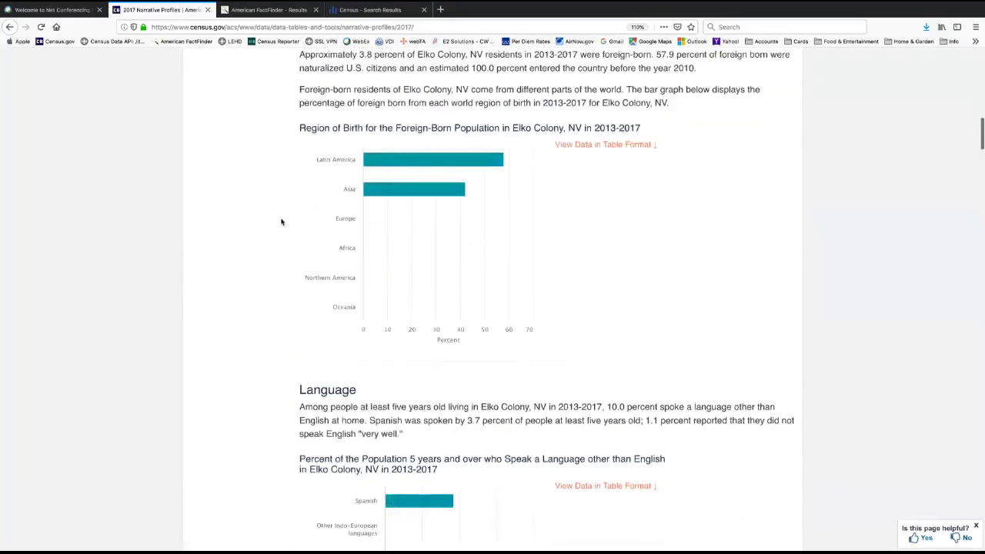
pyautogui.scroll(-9, 282, 222)
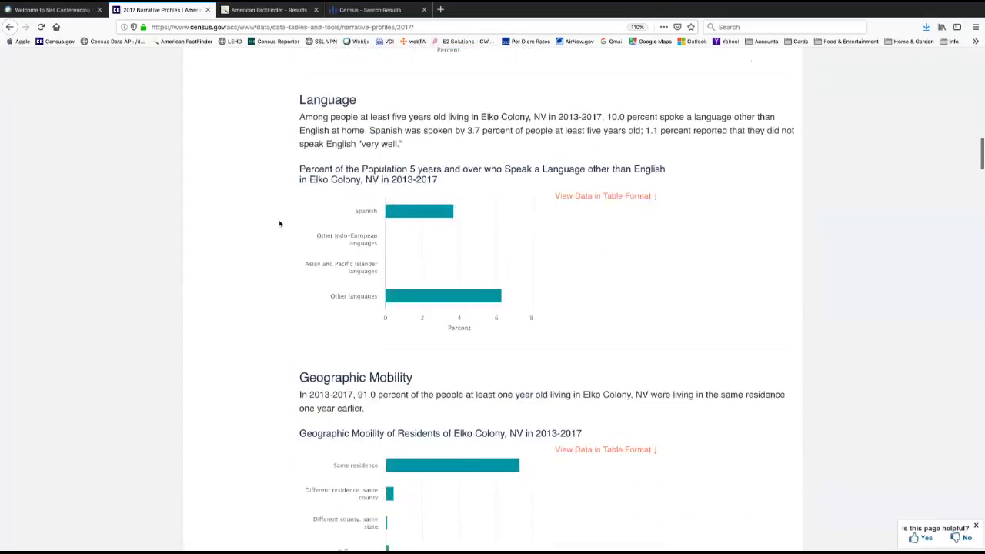
pyautogui.scroll(-6, 278, 225)
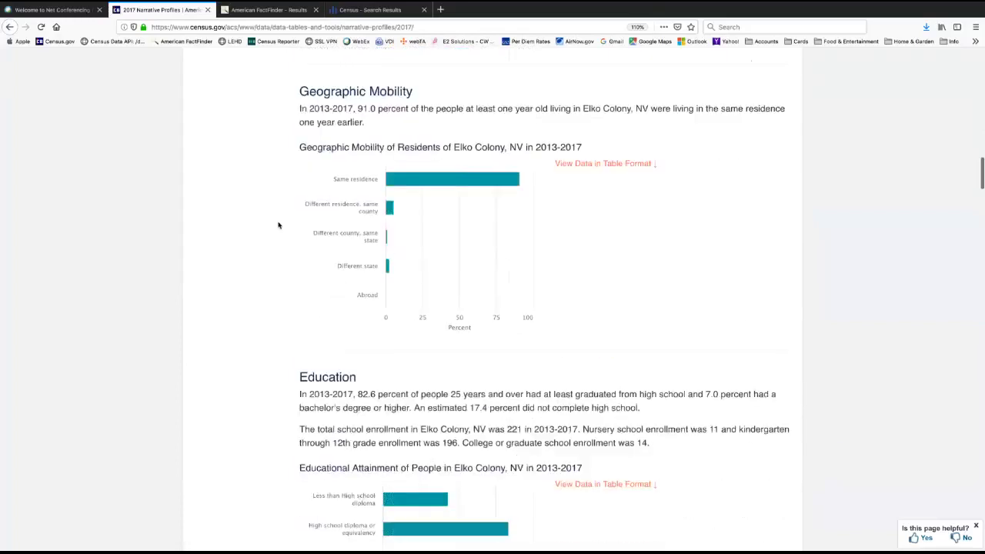
pyautogui.scroll(-11, 278, 225)
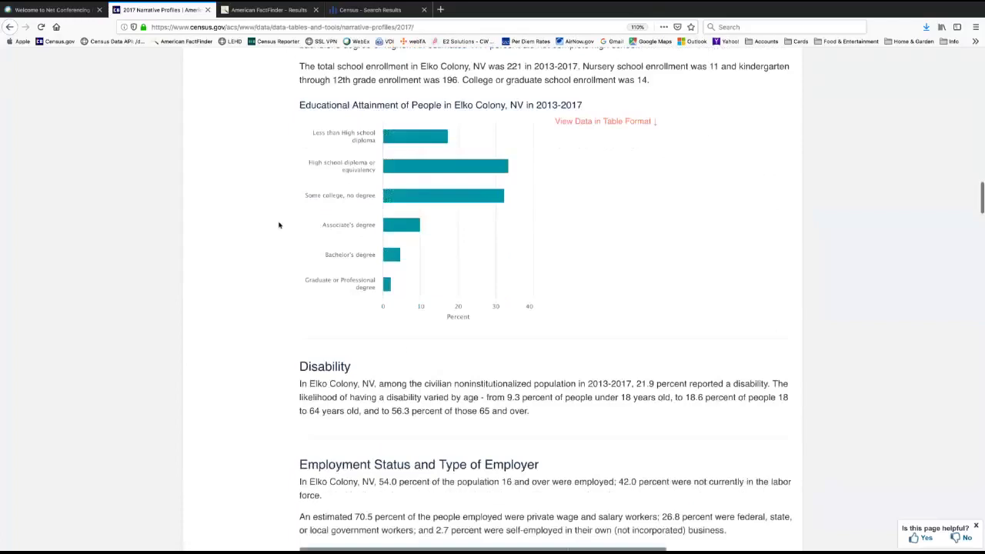
pyautogui.scroll(-5, 281, 223)
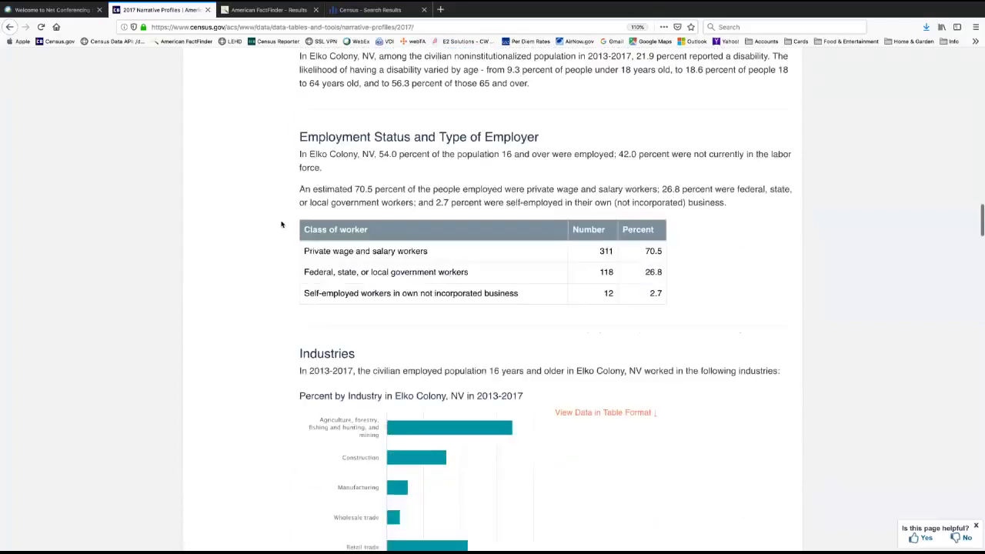
# Look over the profile's industries, occupations, commuting, income, poverty, health insurance and population sections through to Housing Inventory Characteristics
pyautogui.scroll(-8, 281, 224)
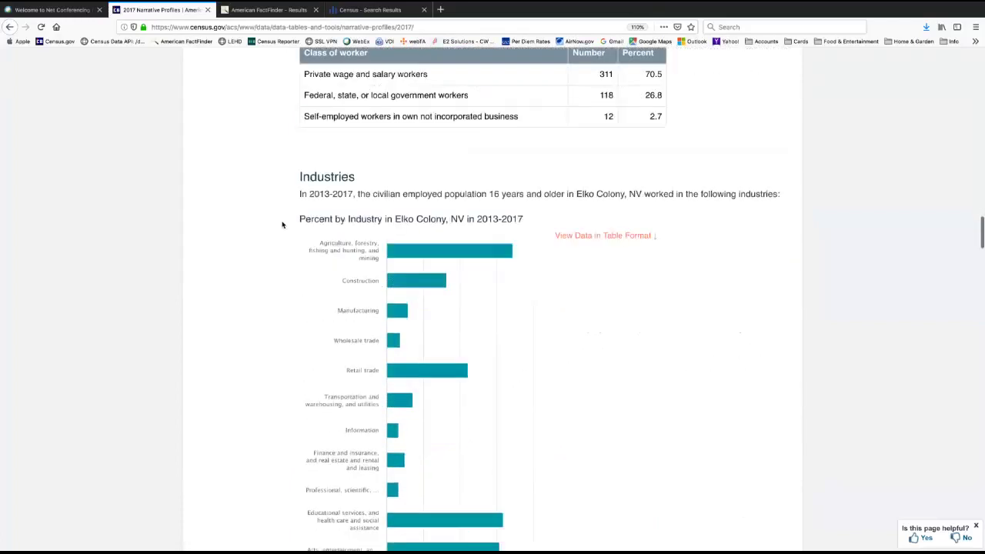
pyautogui.scroll(-12, 283, 225)
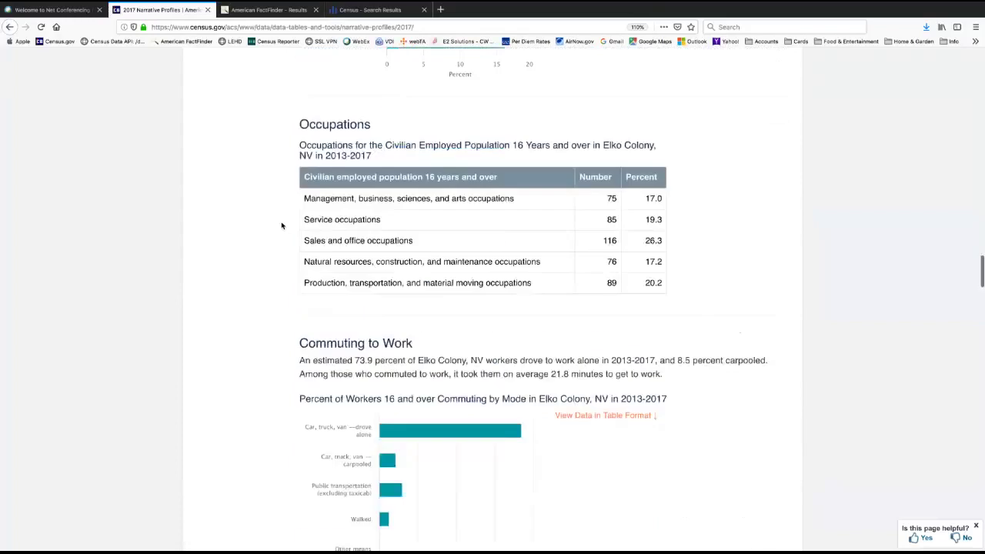
pyautogui.scroll(-15, 282, 226)
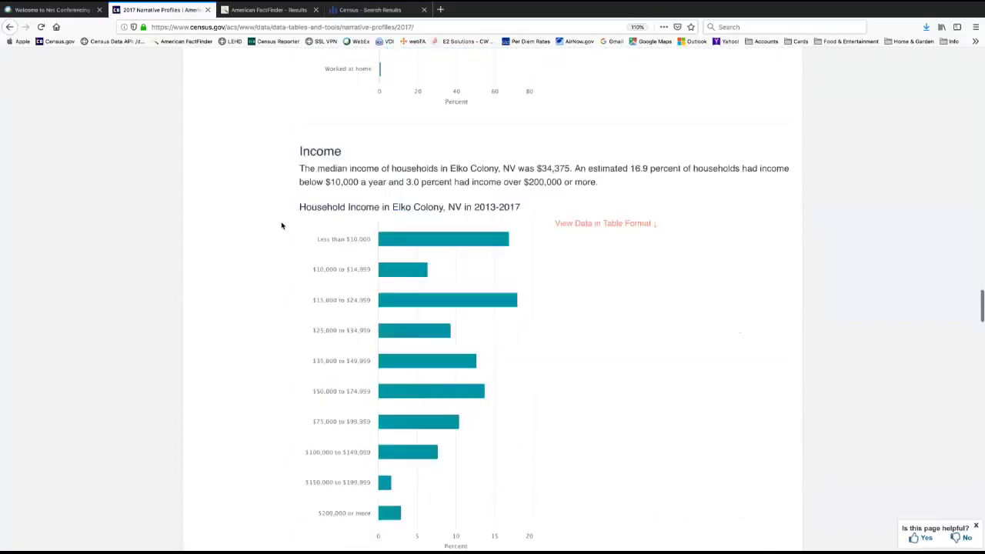
pyautogui.scroll(-17, 281, 226)
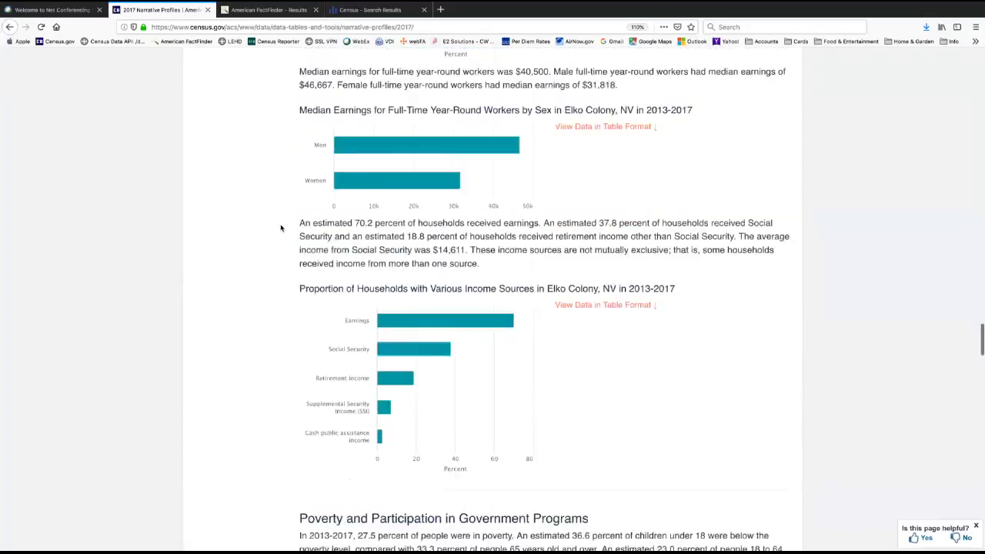
pyautogui.scroll(-12, 281, 228)
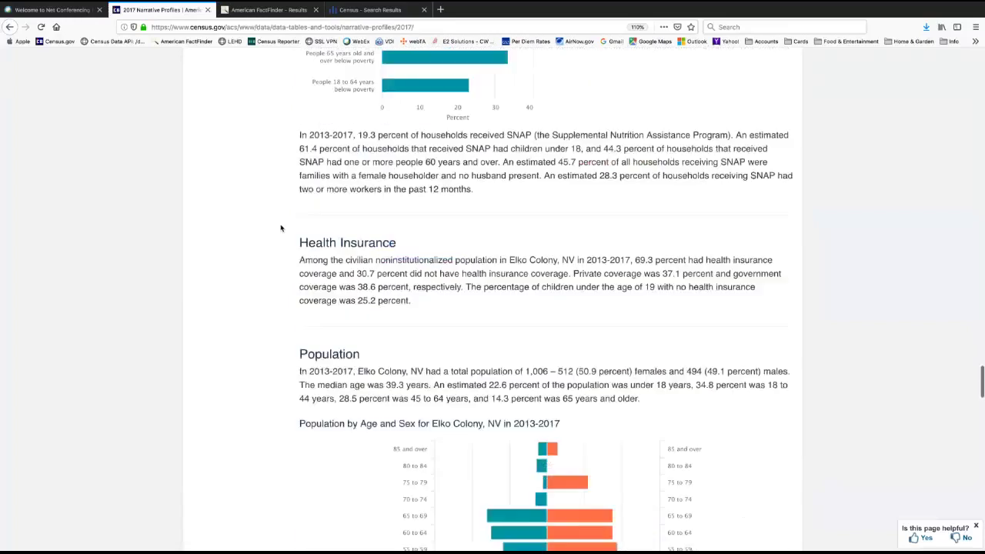
pyautogui.scroll(-7, 281, 228)
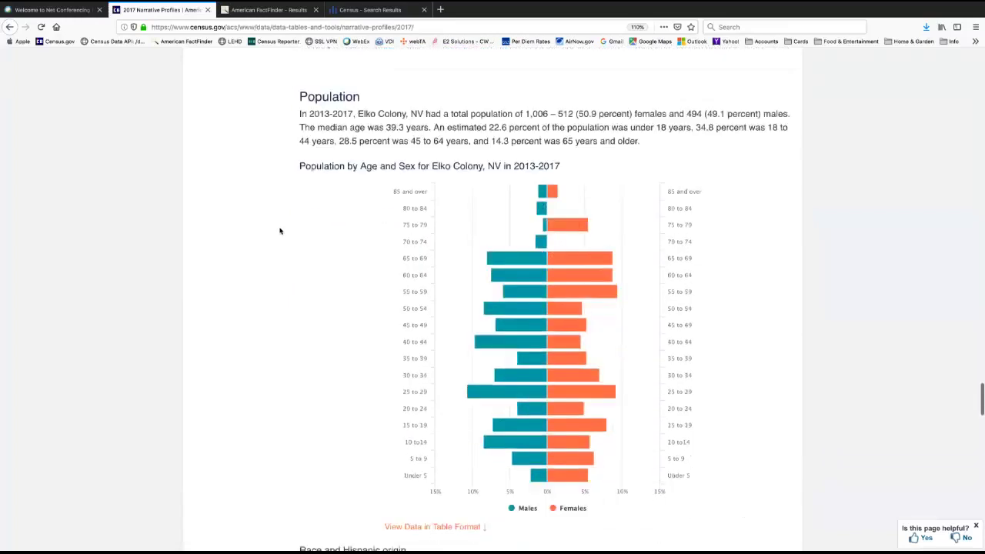
pyautogui.scroll(-9, 280, 231)
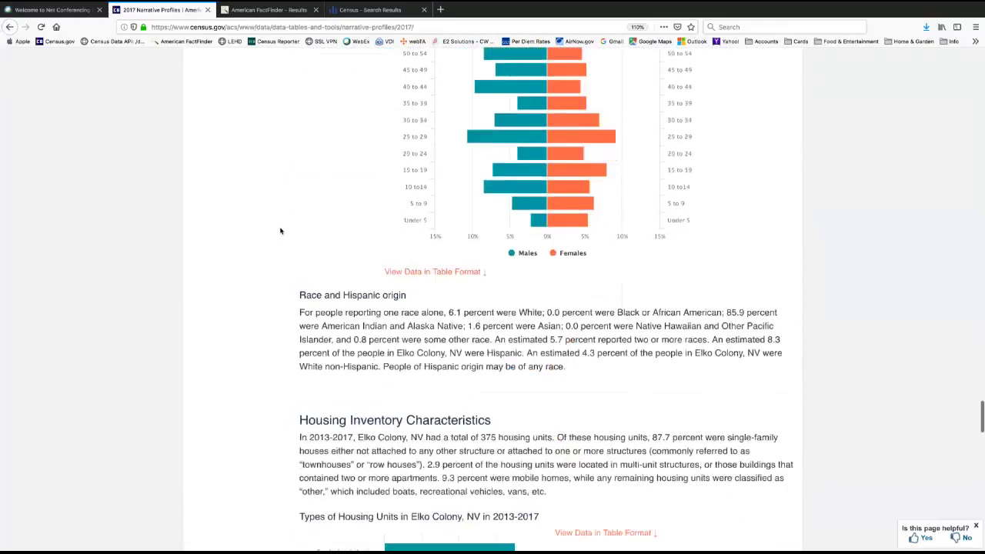
# Look over the Elko Colony profile's housing inventory, occupied housing, housing costs, and Computer and Internet Use sections
pyautogui.scroll(-9, 280, 231)
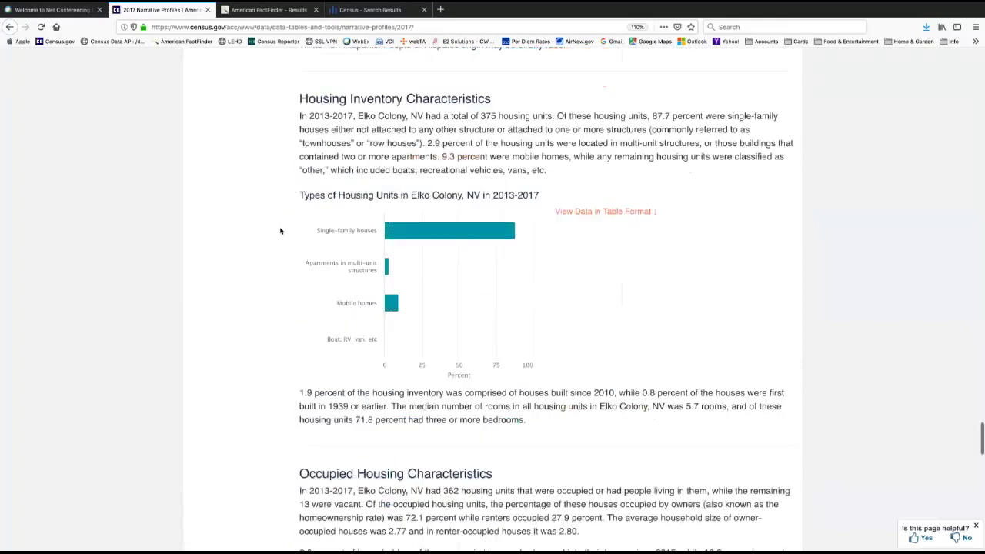
pyautogui.scroll(-20, 281, 230)
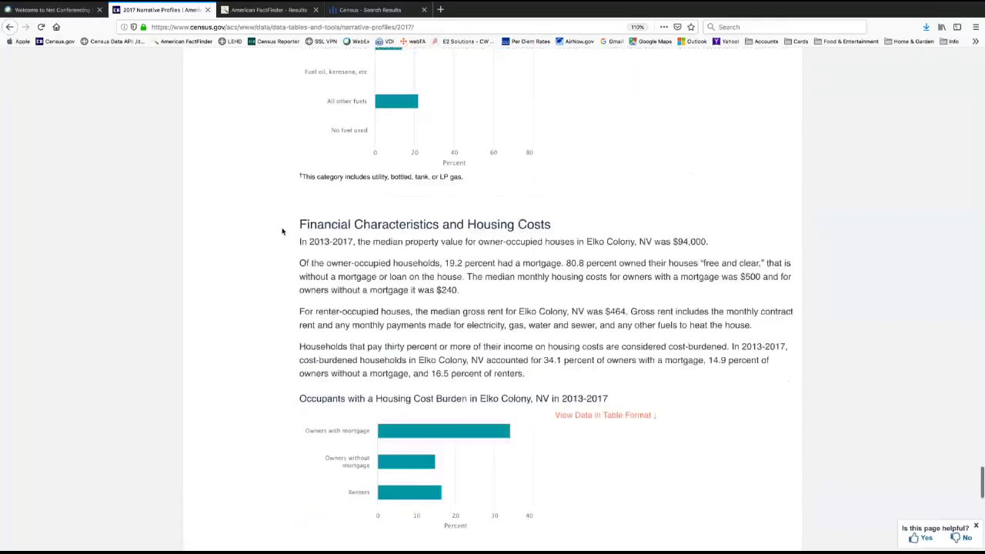
pyautogui.scroll(-8, 283, 231)
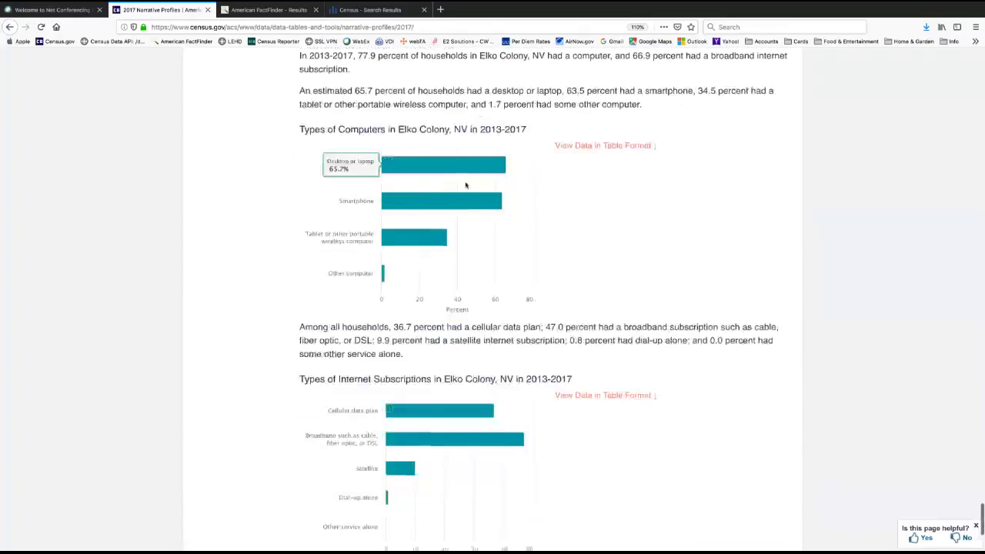
pyautogui.scroll(-1, 260, 183)
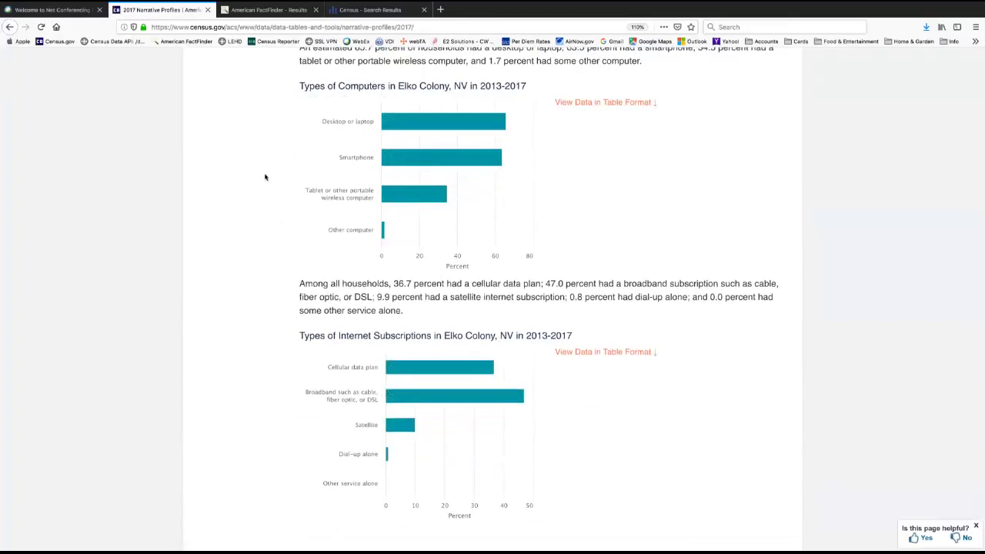
pyautogui.scroll(-2, 260, 183)
pyautogui.scroll(2, 263, 185)
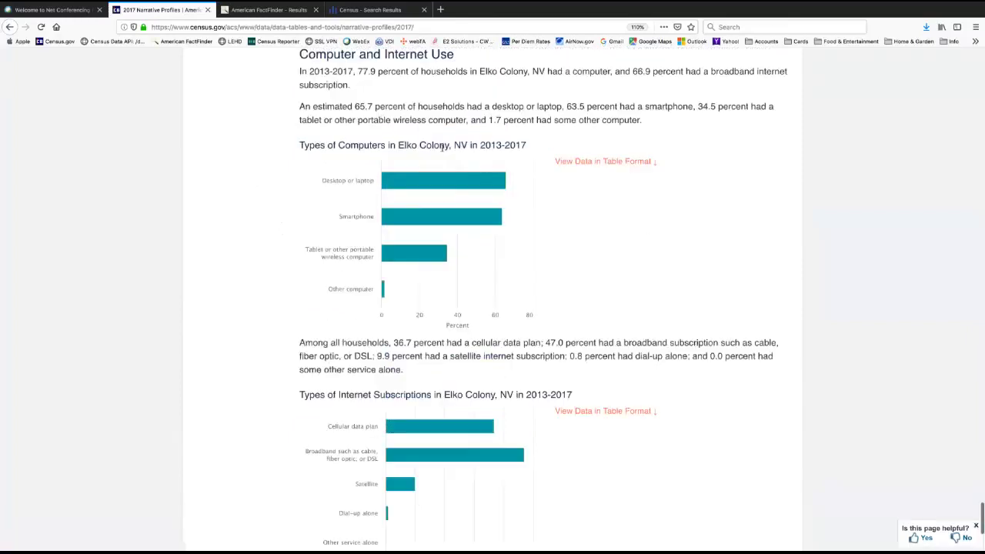
pyautogui.scroll(-3, 279, 204)
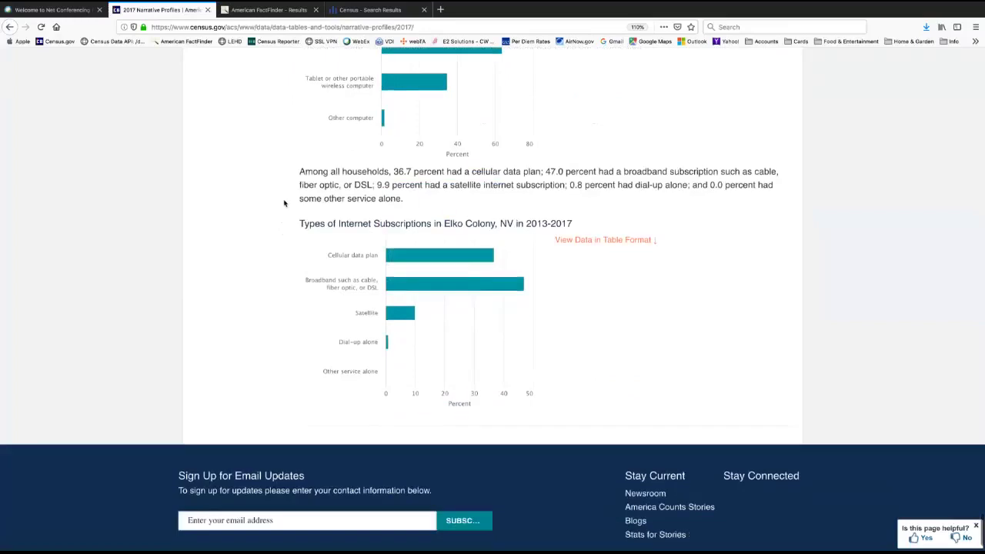
# Return to the Census.gov home page and open the U.S. and World Population Clock
pyautogui.scroll(10, 282, 203)
pyautogui.scroll(15, 284, 203)
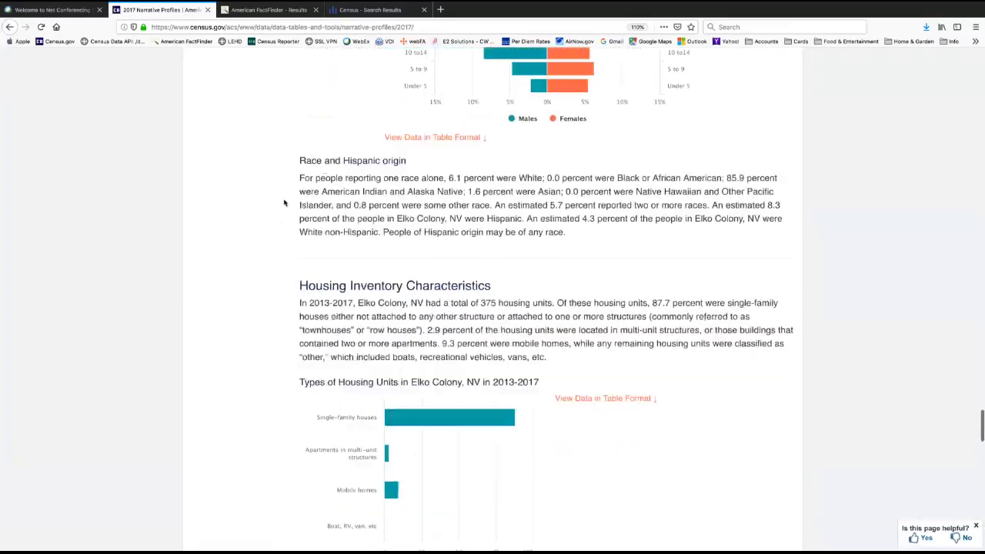
pyautogui.scroll(15, 284, 202)
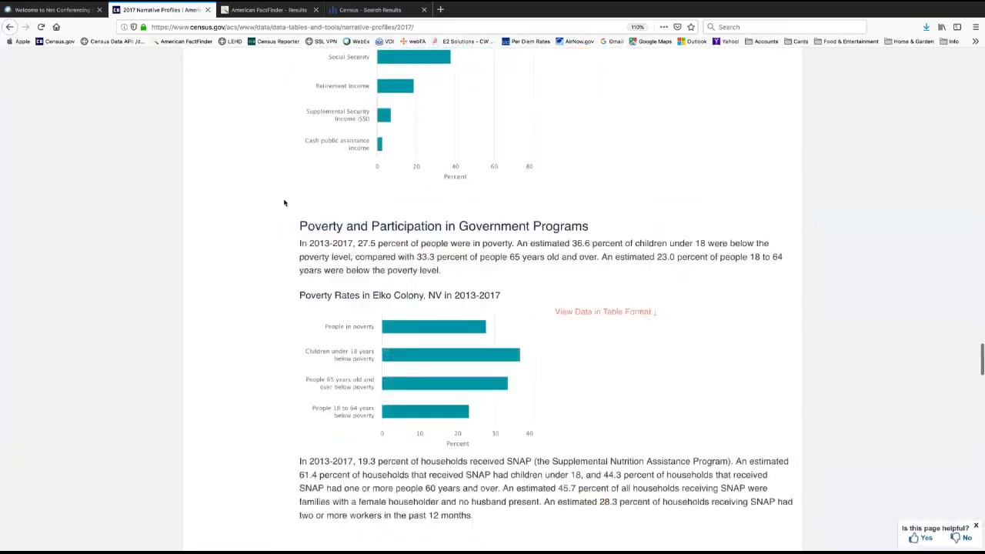
pyautogui.scroll(10, 284, 203)
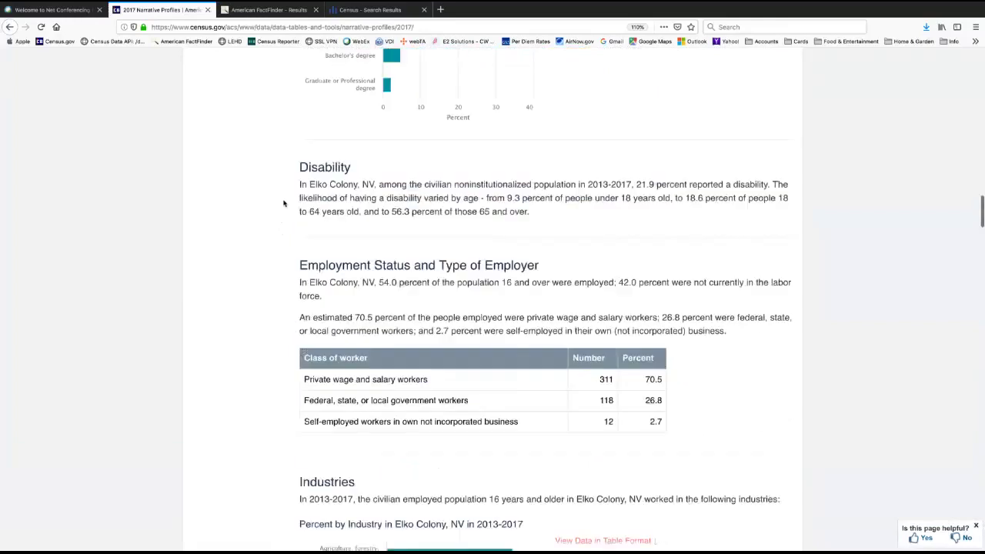
pyautogui.scroll(15, 284, 203)
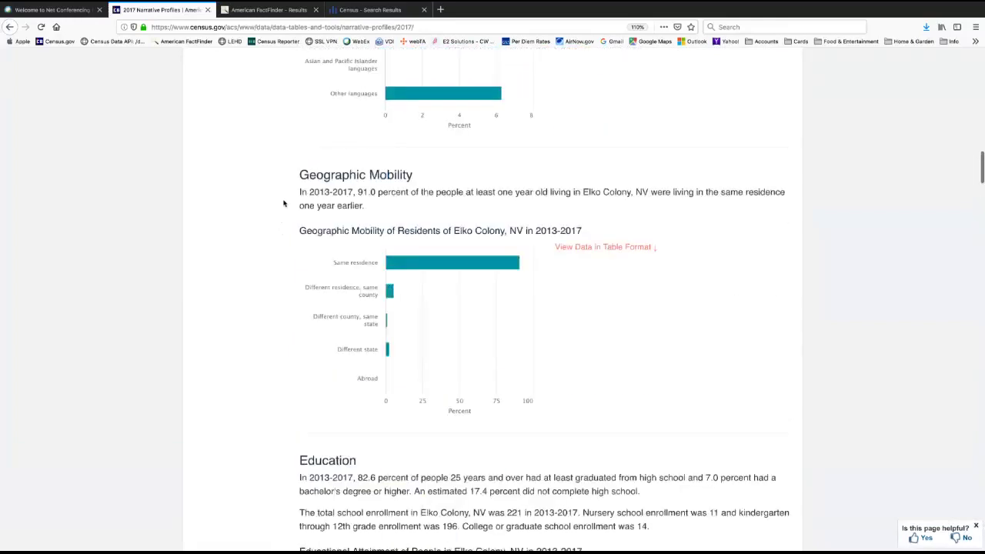
pyautogui.scroll(10, 284, 202)
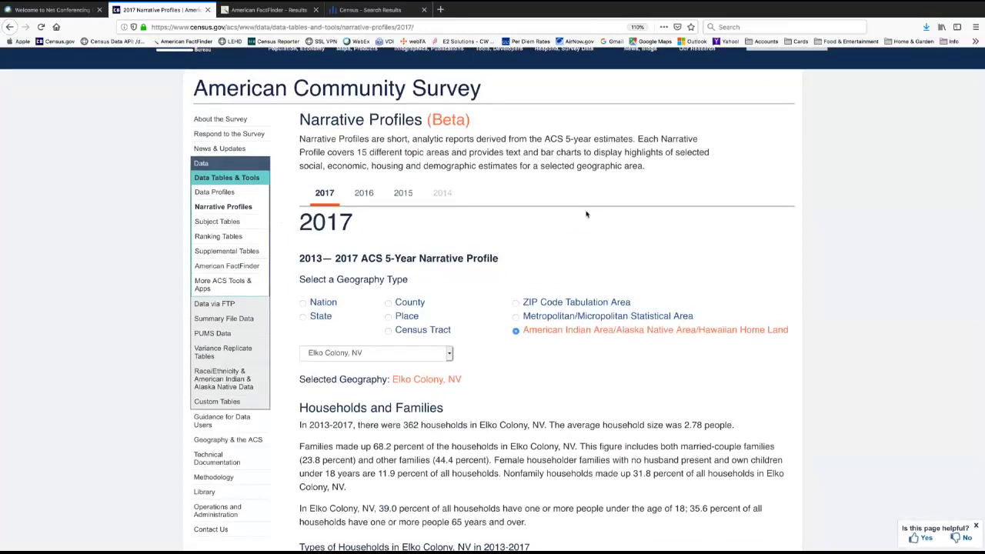
pyautogui.scroll(1, 506, 220)
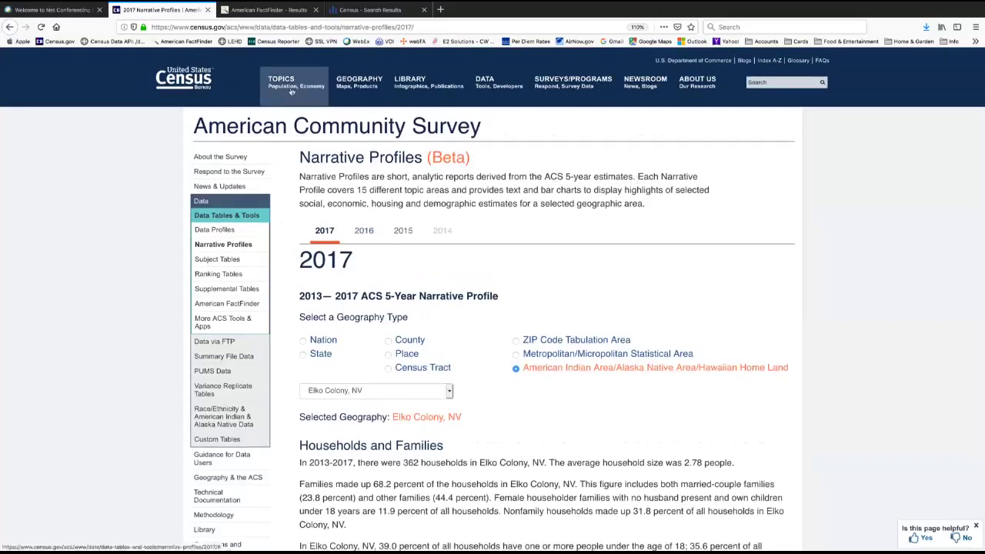
pyautogui.click(184, 78)
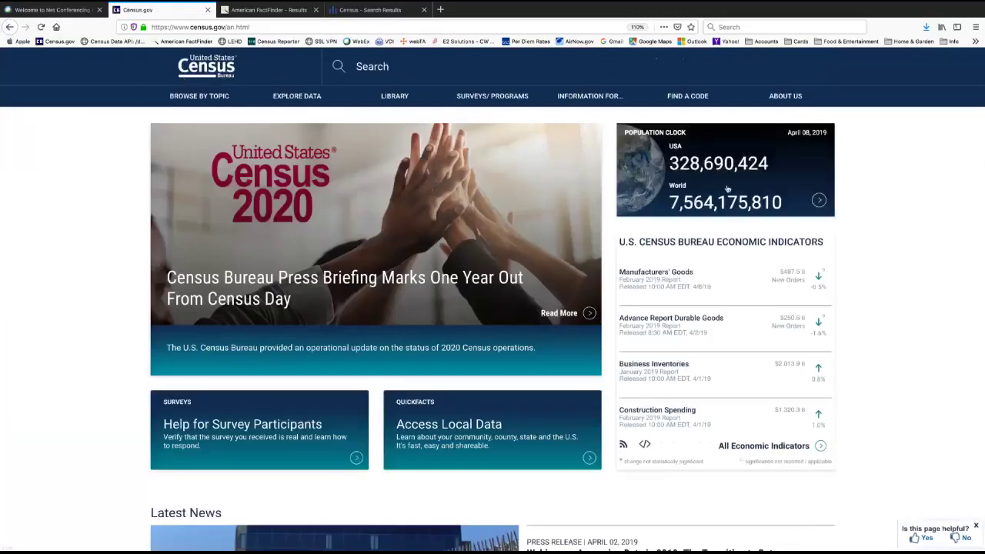
pyautogui.scroll(-1, 759, 176)
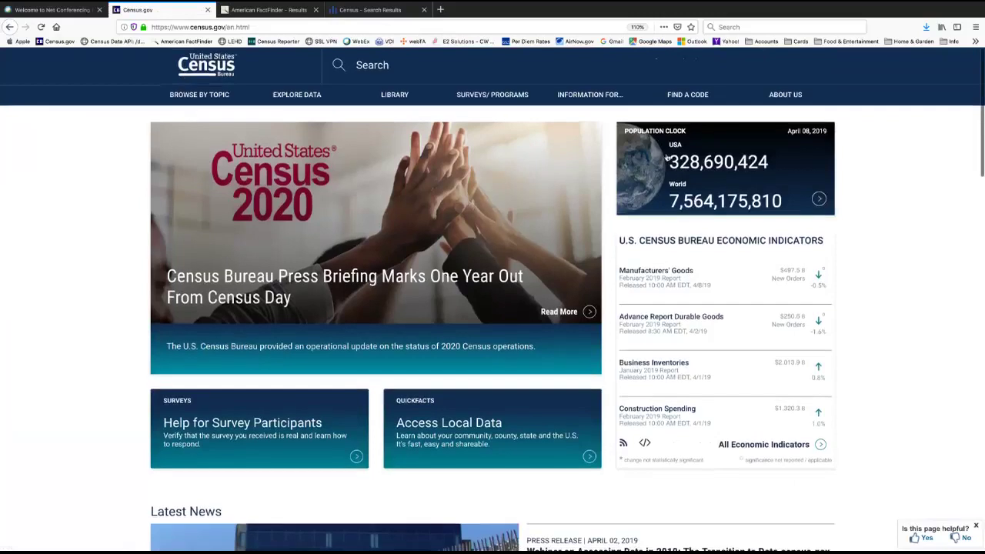
pyautogui.click(733, 176)
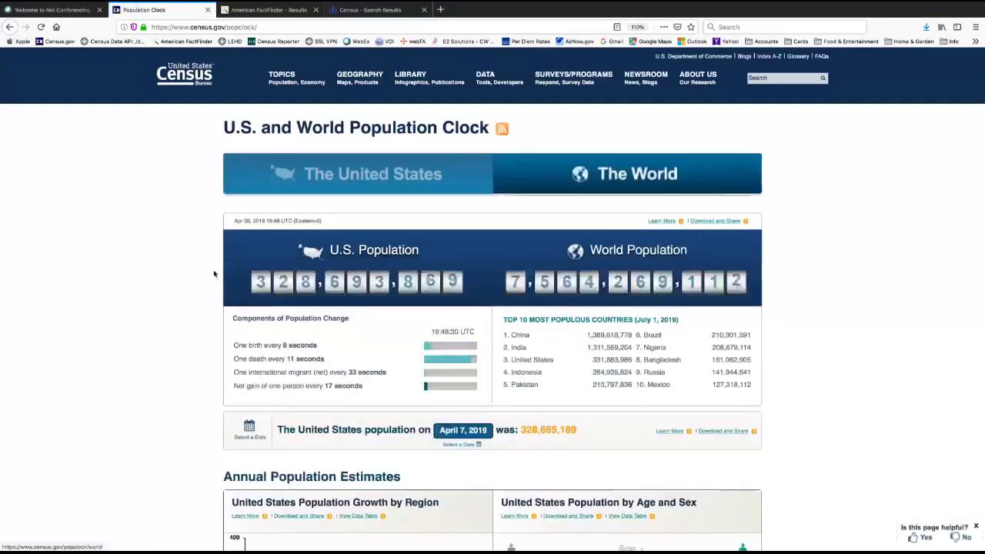
# Look over the clock's components of population change and the Annual Population Estimates charts by region, age and sex
pyautogui.scroll(-2, 193, 272)
pyautogui.scroll(-1, 186, 270)
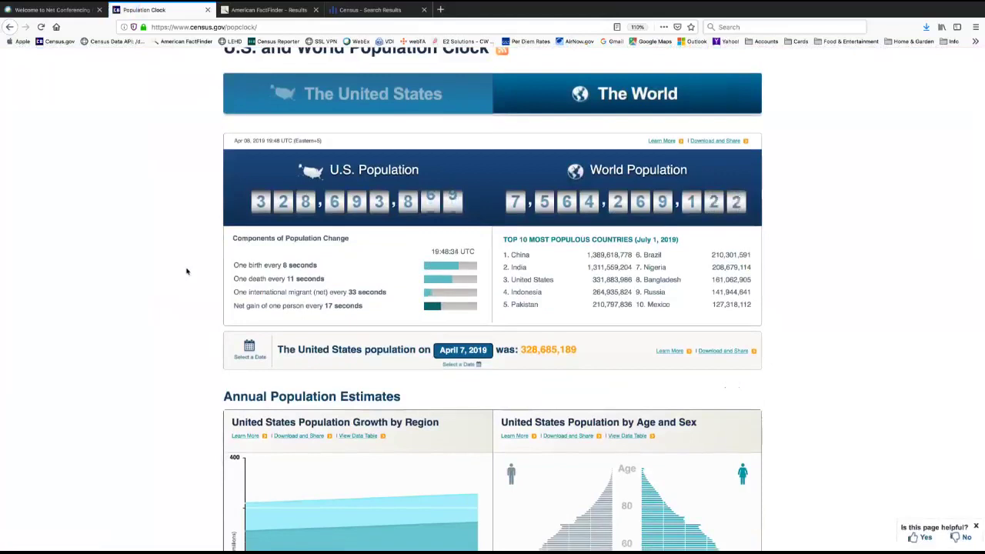
pyautogui.scroll(-1, 193, 257)
pyautogui.scroll(-7, 193, 257)
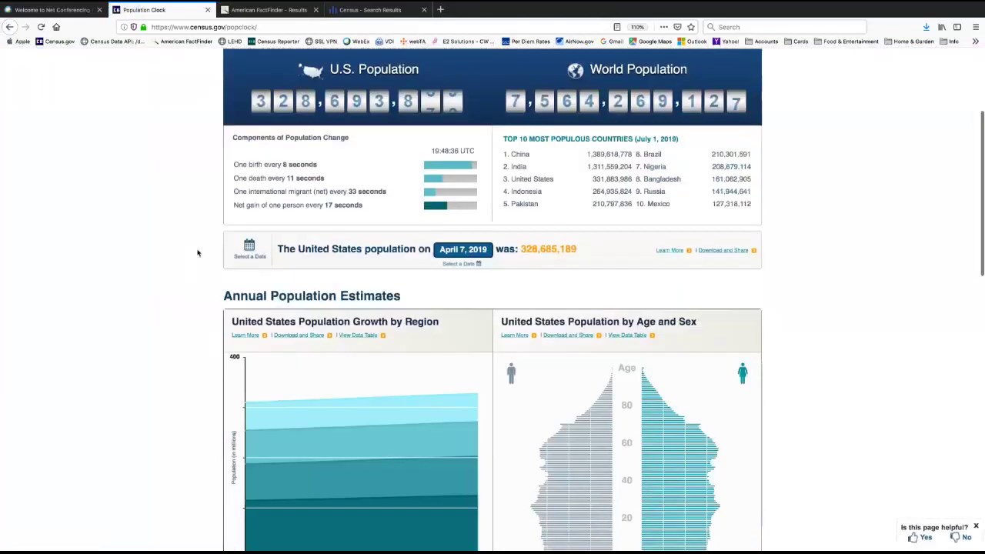
pyautogui.scroll(-8, 286, 280)
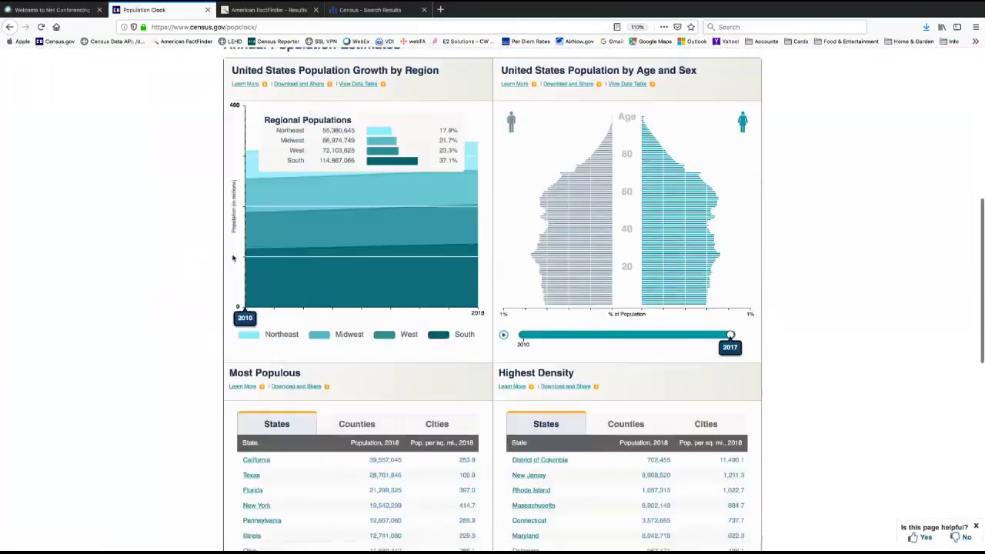
# View the Most Populous list by counties and by cities, ending back on states
pyautogui.scroll(-1, 300, 254)
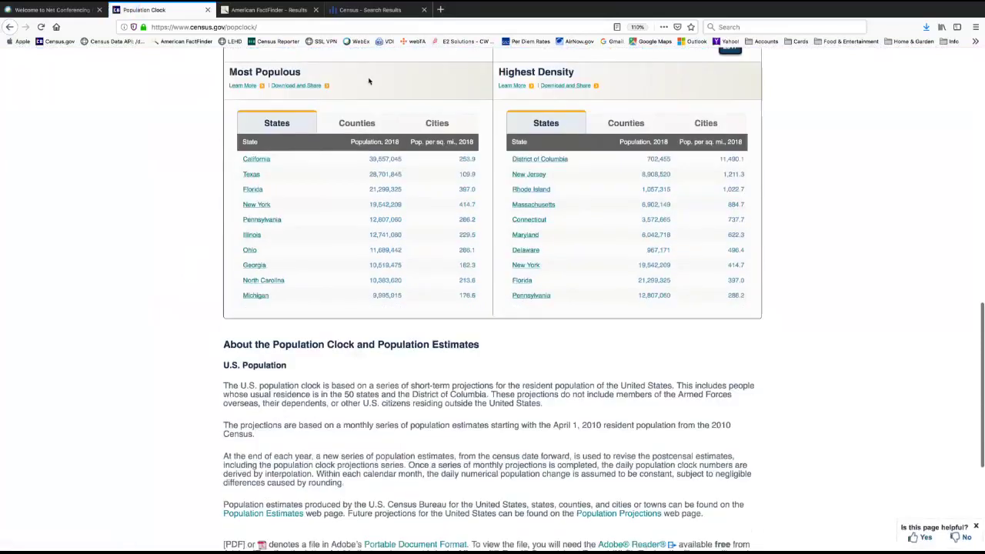
pyautogui.click(357, 124)
pyautogui.click(437, 123)
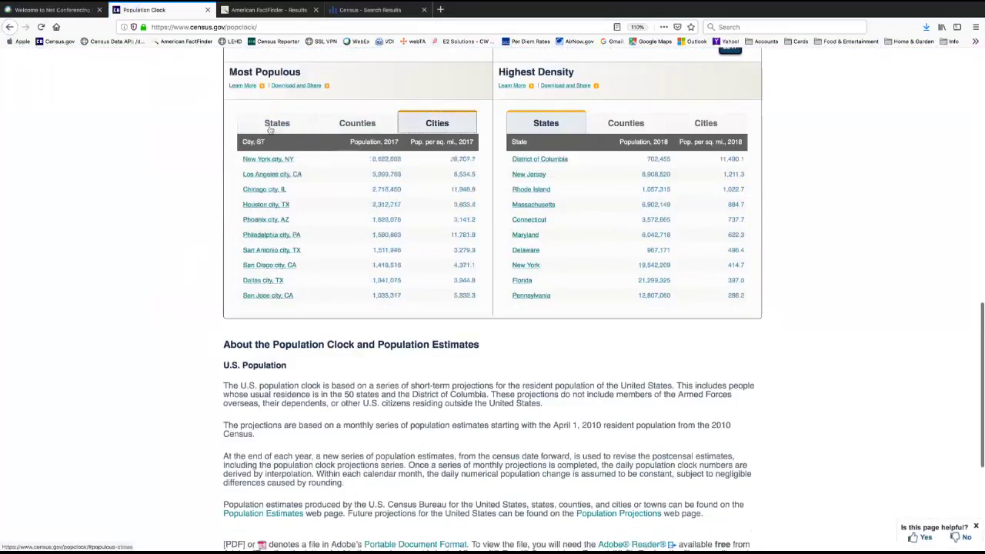
pyautogui.click(277, 123)
# Highlight the explanatory text under About the Population Clock and Population Estimates, and clear the selection
pyautogui.scroll(-2, 219, 223)
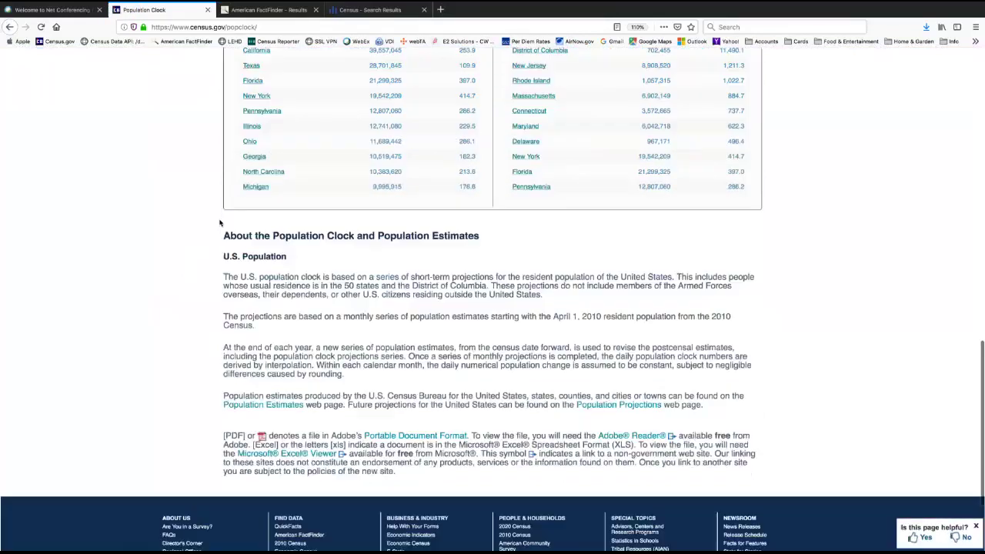
pyautogui.moveTo(224, 277); pyautogui.dragTo(598, 418)
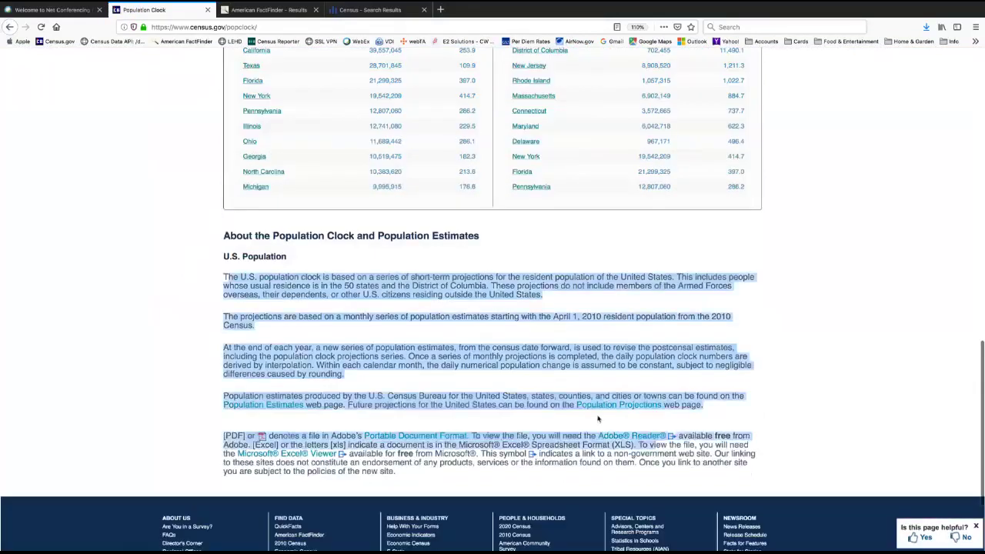
pyautogui.click(392, 343)
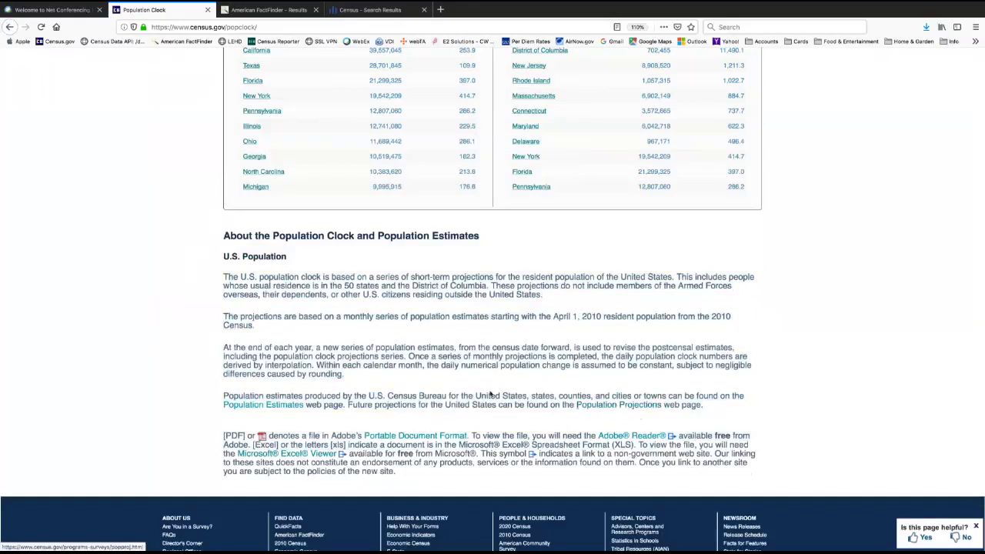
# Switch the Population Clock to The World view
pyautogui.scroll(1, 489, 392)
pyautogui.scroll(10, 489, 393)
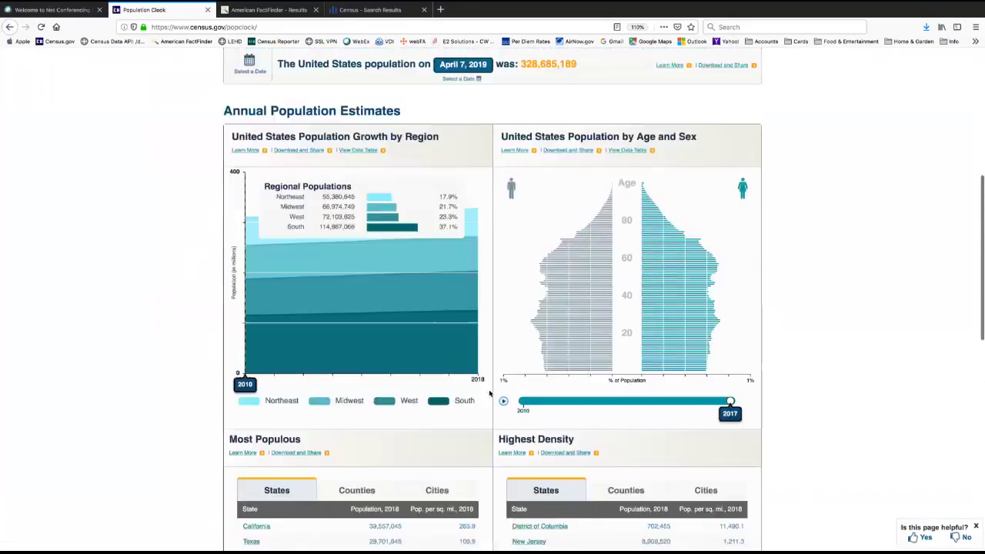
pyautogui.scroll(1, 489, 394)
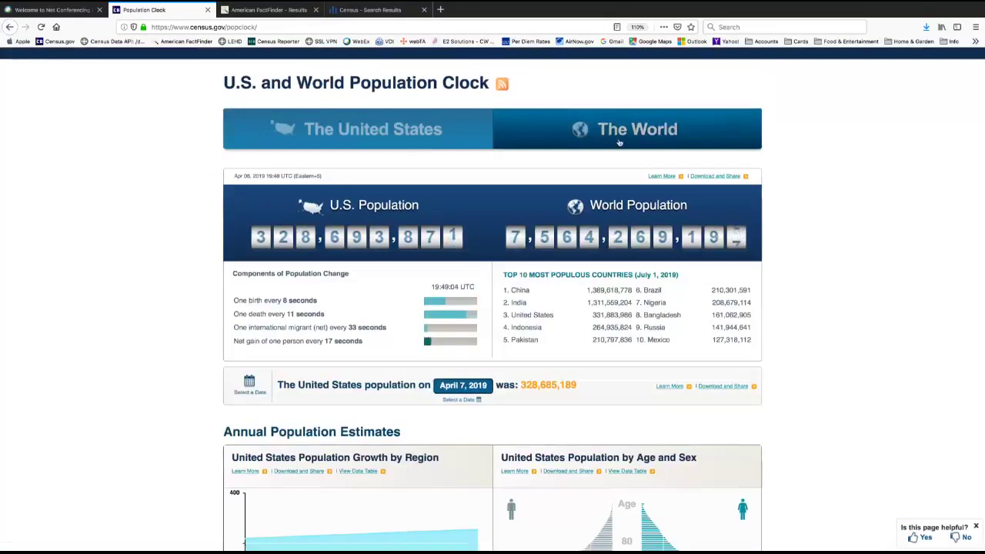
pyautogui.scroll(1, 626, 151)
pyautogui.click(628, 170)
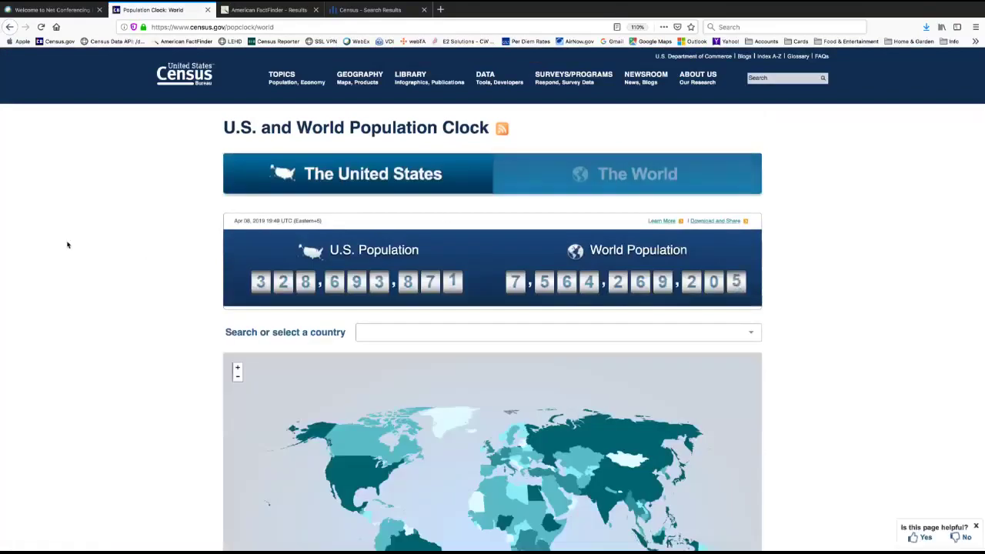
# Examine the world population map and open the country profile for Algeria from it
pyautogui.scroll(-4, 147, 261)
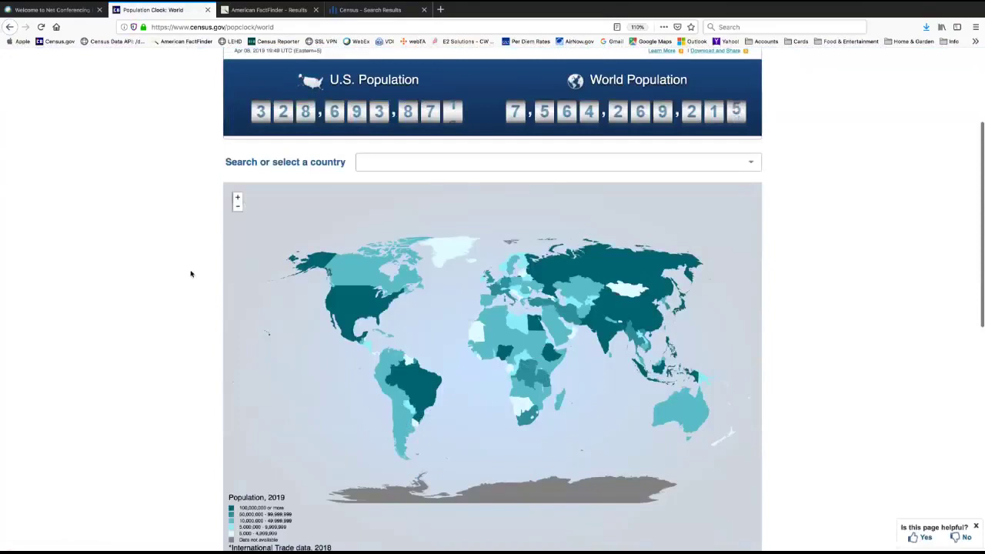
pyautogui.scroll(-2, 194, 270)
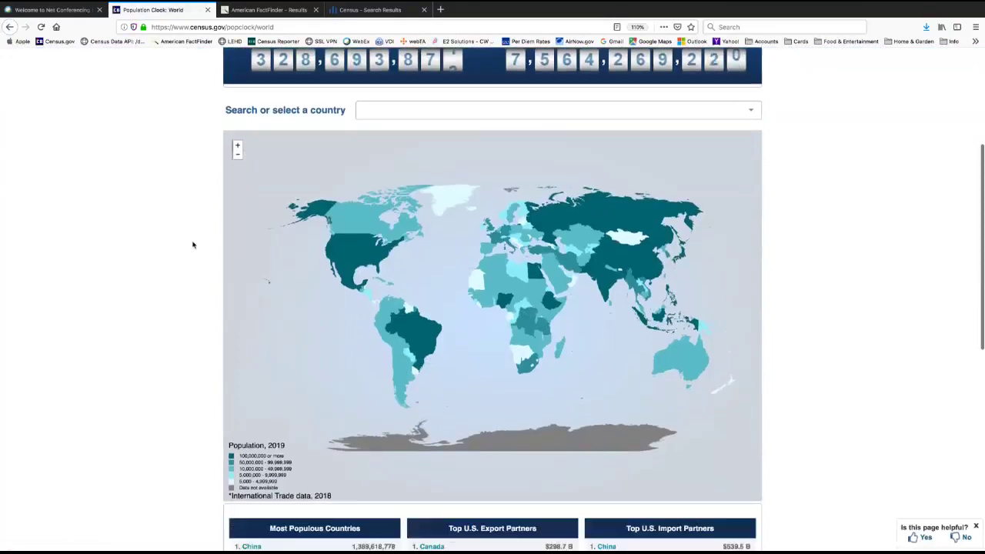
pyautogui.moveTo(573, 214)
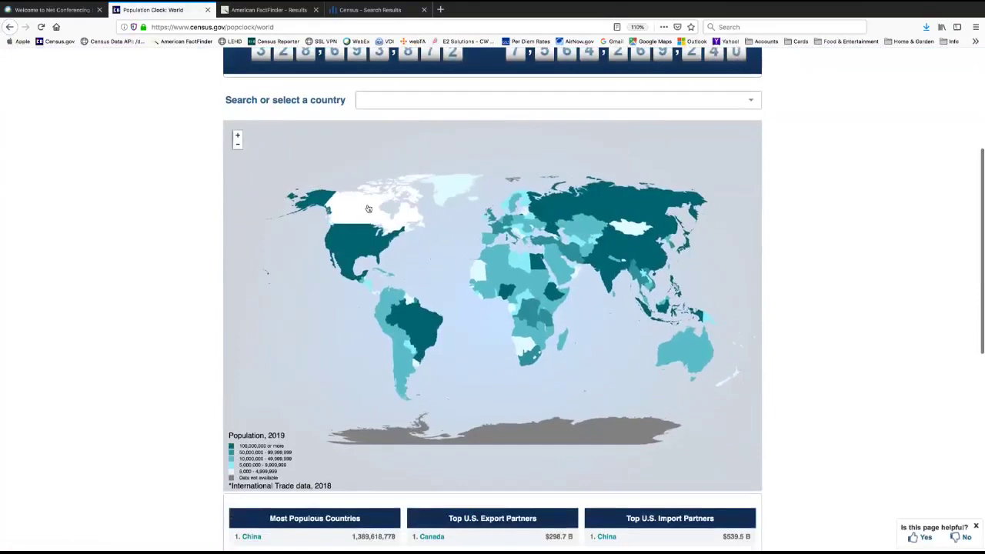
pyautogui.moveTo(364, 254)
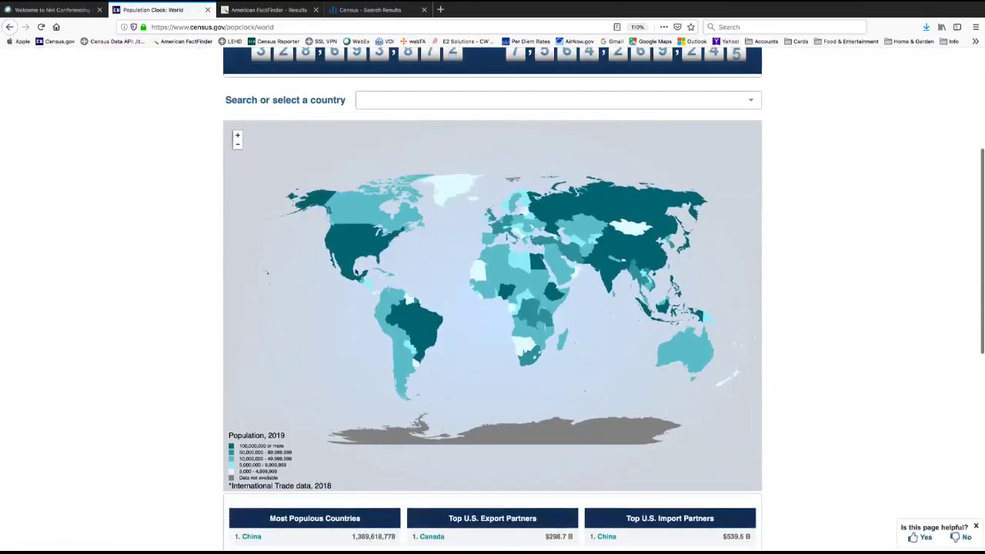
pyautogui.moveTo(368, 221)
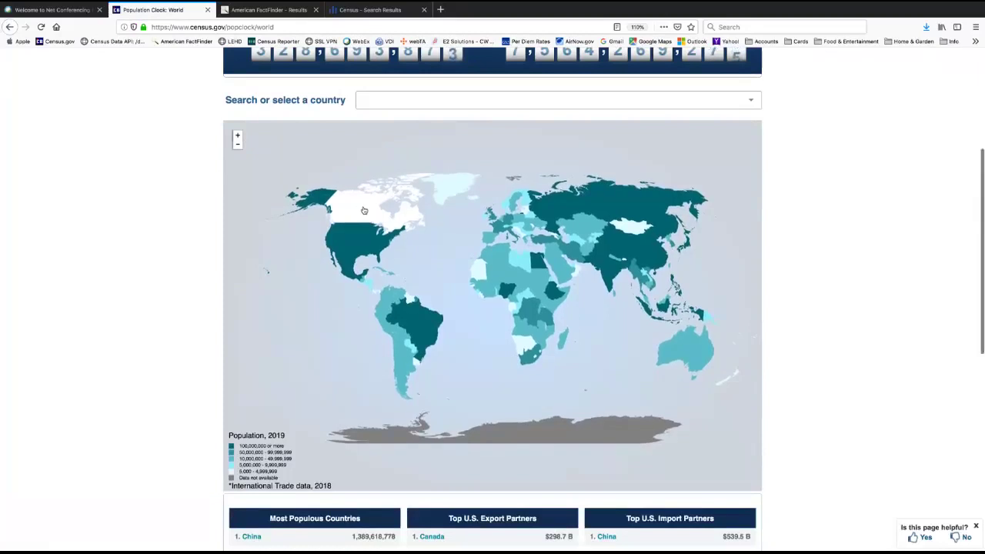
pyautogui.click(501, 265)
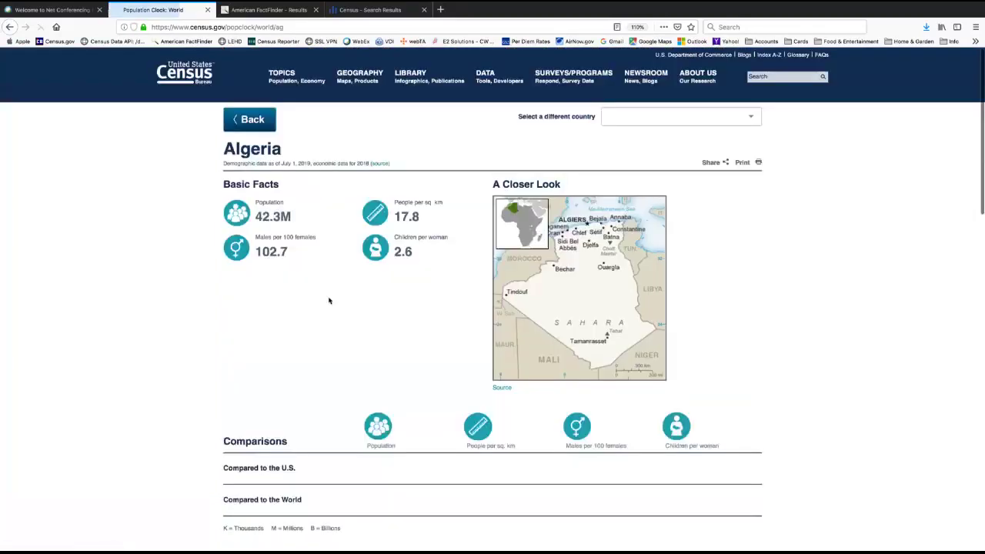
# Review Algeria's Basic Facts, the comparisons with the U.S. and the world, and the Merchandise Trade section
pyautogui.scroll(-3, 171, 287)
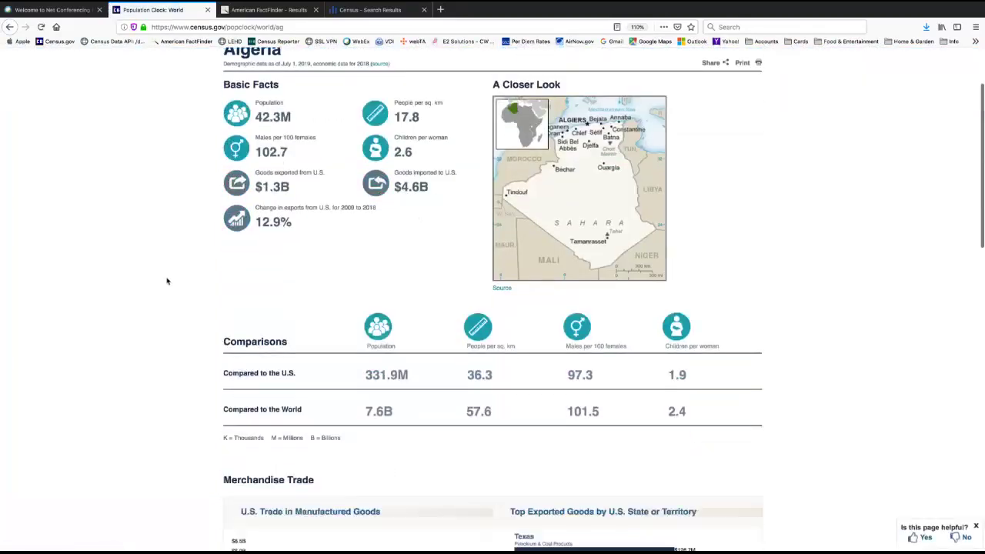
pyautogui.scroll(2, 167, 281)
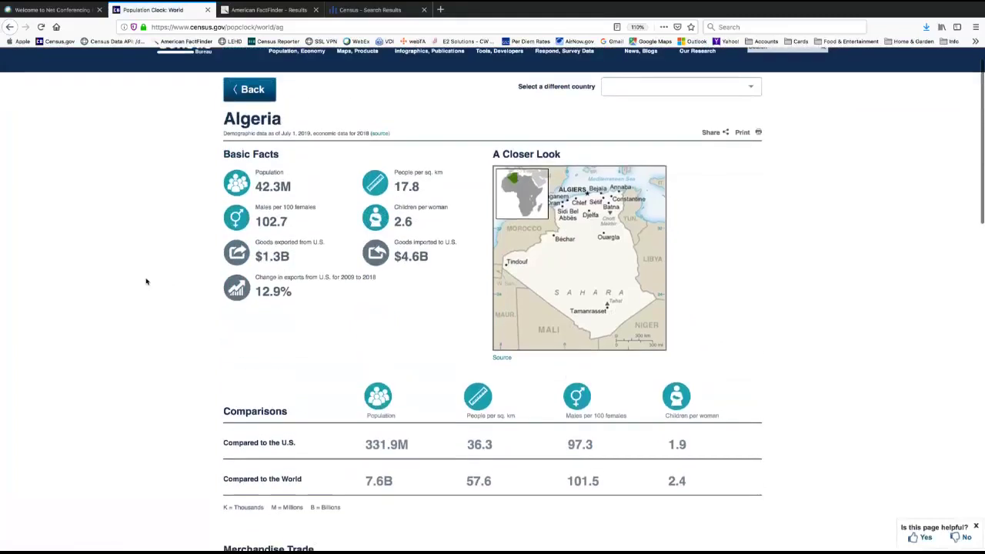
pyautogui.scroll(-1, 145, 282)
pyautogui.scroll(-5, 148, 282)
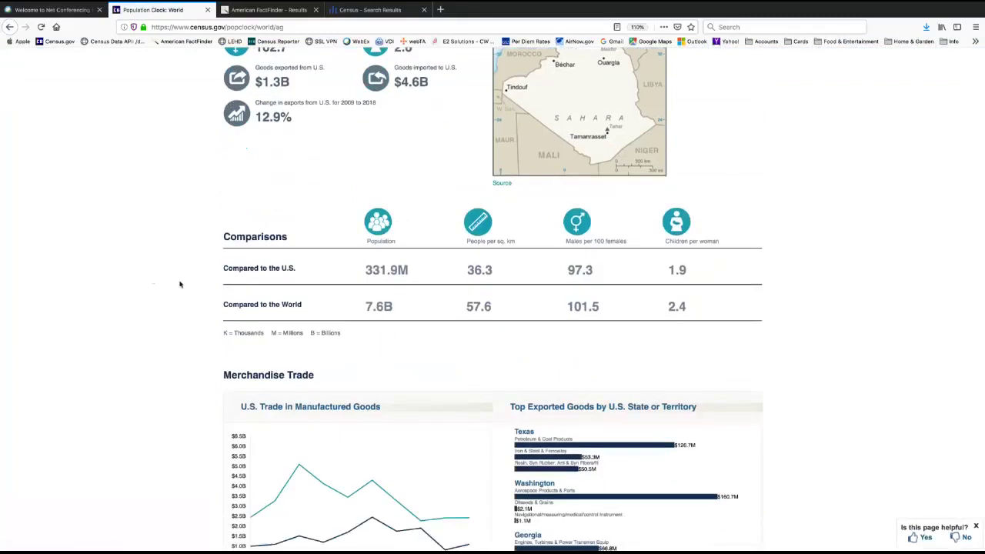
# Examine Algeria's Merchandise Trade charts, the Population projection and age-sex charts, and the Source and Notes section, returning to the page's beginning
pyautogui.scroll(-6, 107, 267)
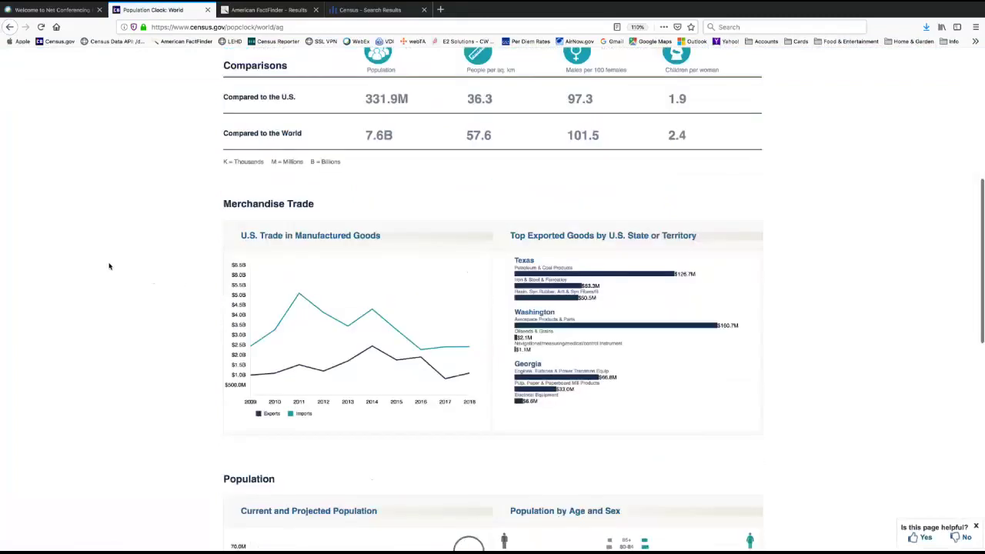
pyautogui.scroll(-2, 105, 280)
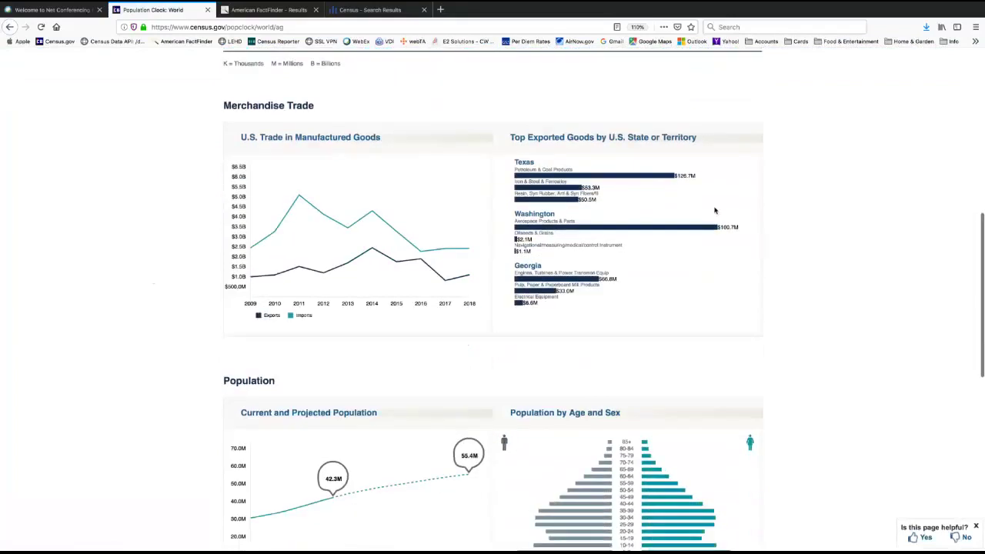
pyautogui.scroll(-1, 735, 266)
pyautogui.scroll(-1, 682, 253)
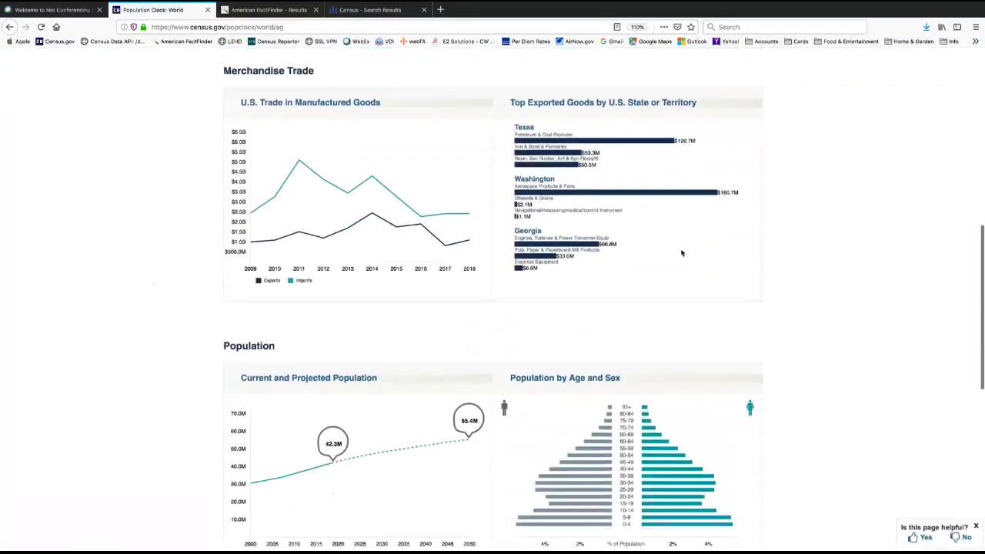
pyautogui.scroll(-1, 682, 253)
pyautogui.scroll(-4, 681, 253)
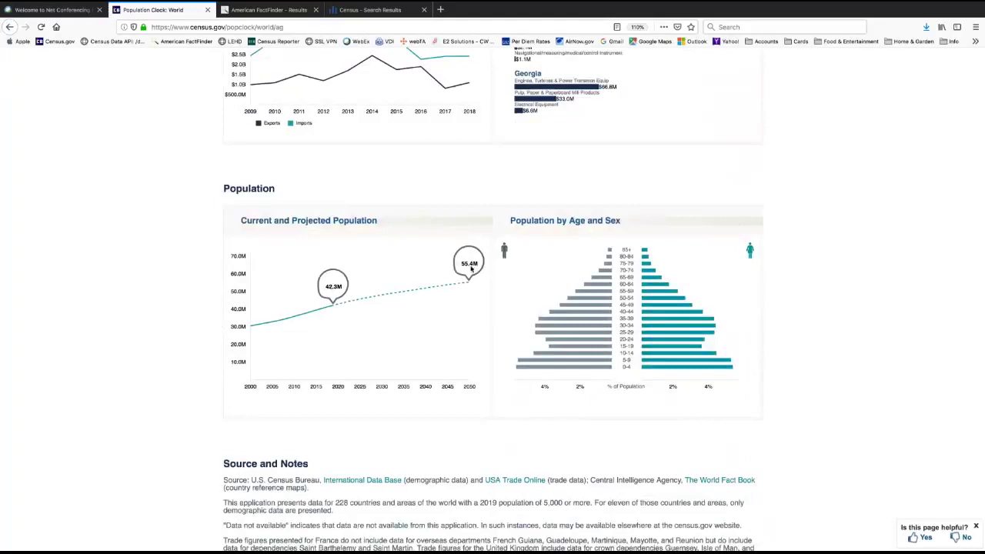
pyautogui.scroll(1, 152, 325)
pyautogui.scroll(-3, 152, 325)
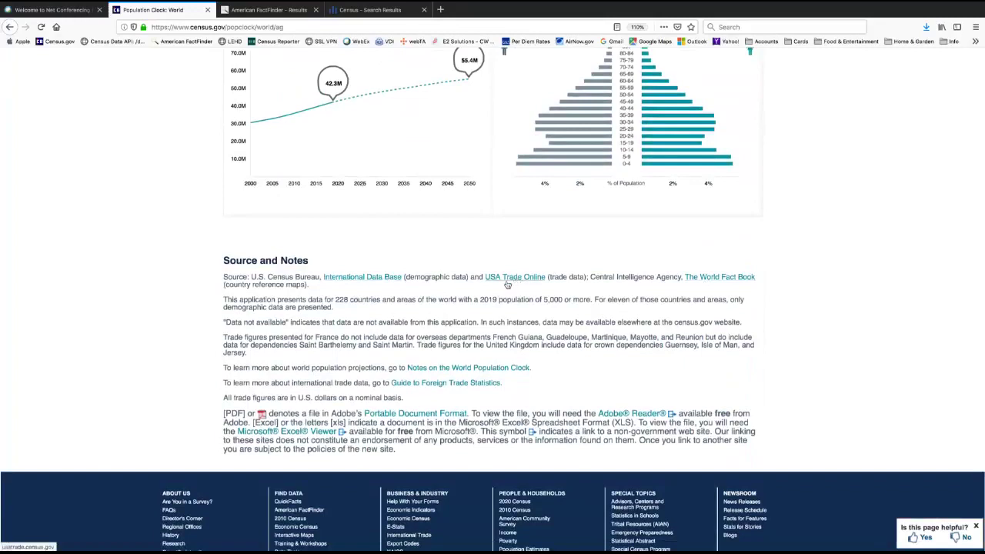
pyautogui.scroll(4, 176, 356)
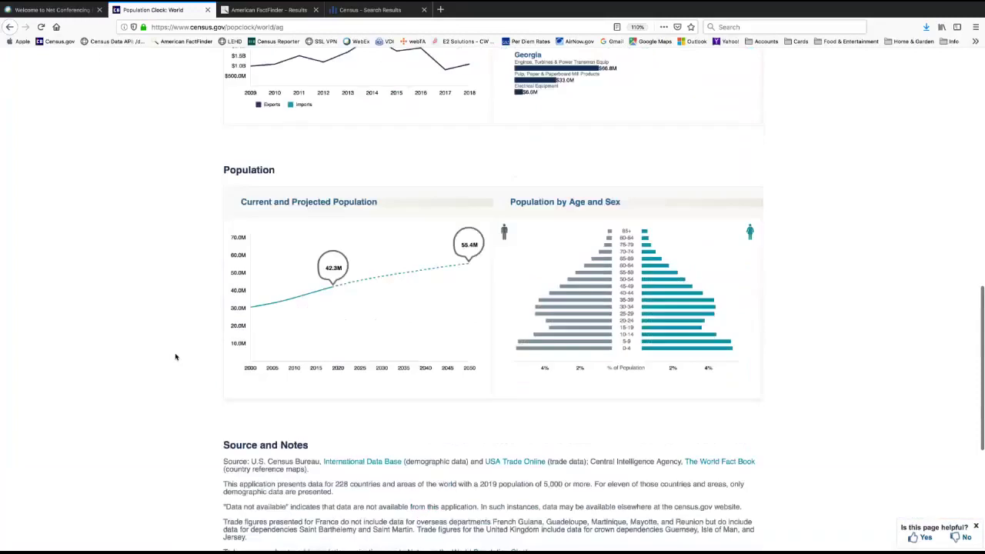
pyautogui.scroll(4, 176, 356)
pyautogui.scroll(-5, 176, 356)
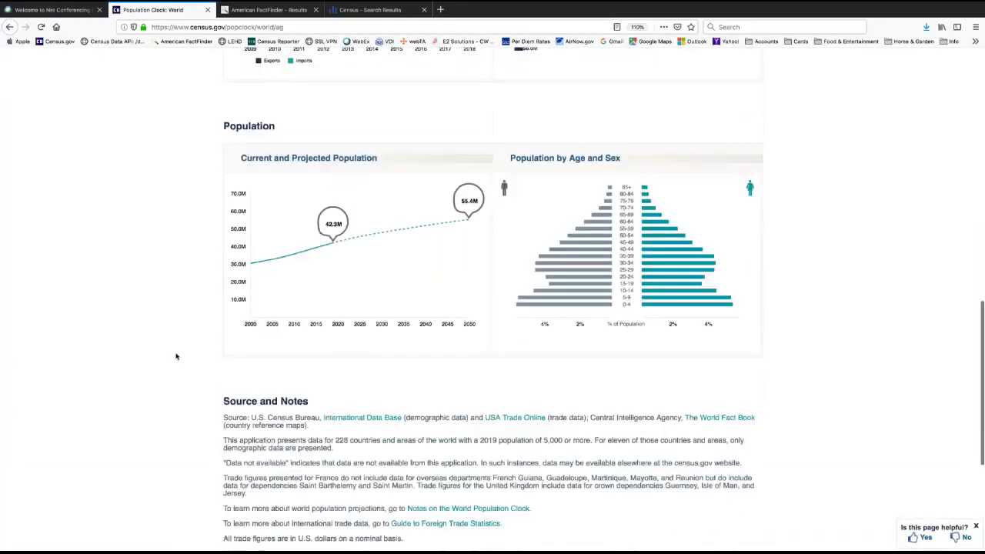
pyautogui.scroll(3, 176, 357)
pyautogui.scroll(-3, 176, 356)
pyautogui.scroll(7, 176, 357)
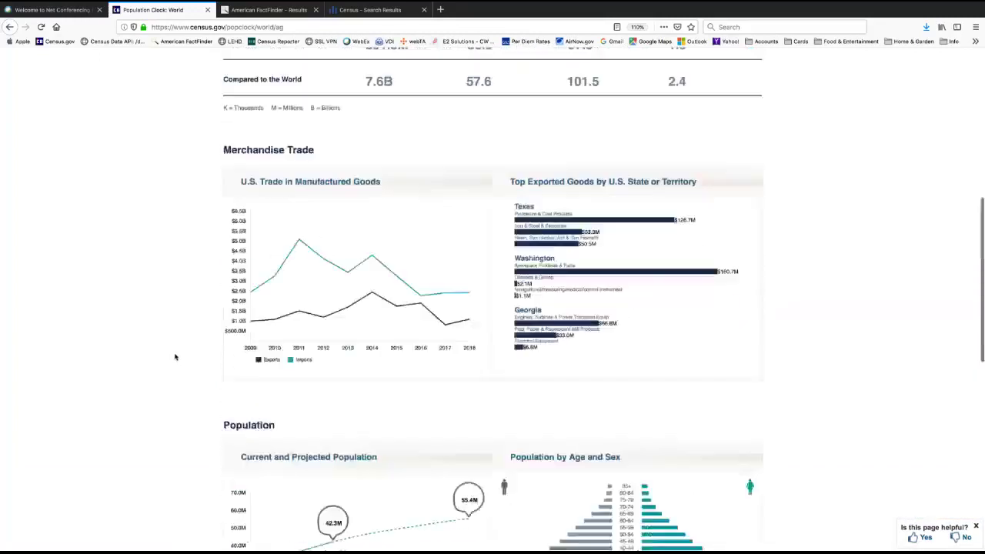
pyautogui.scroll(9, 176, 356)
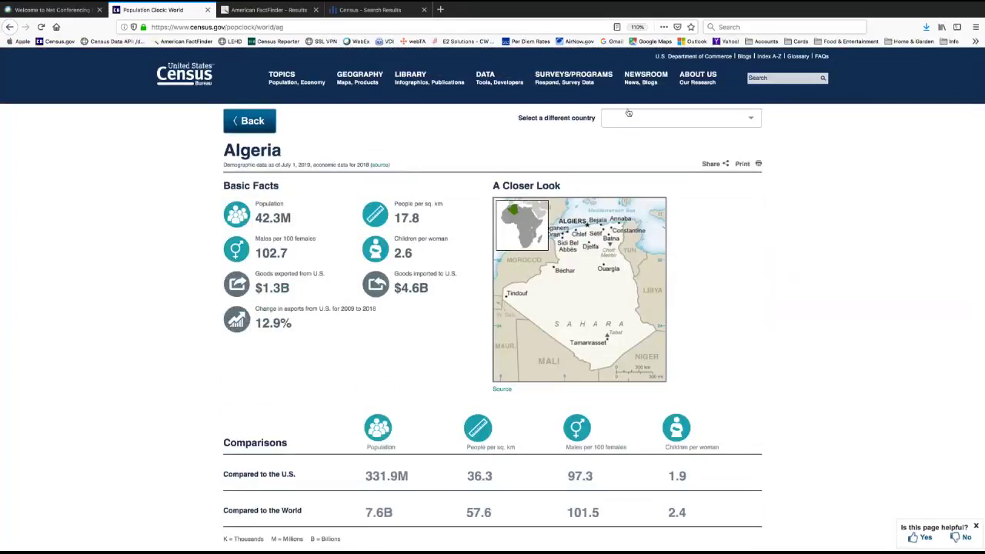
# Open the Census.gov Developers page and look over its sections and updates
pyautogui.click(486, 87)
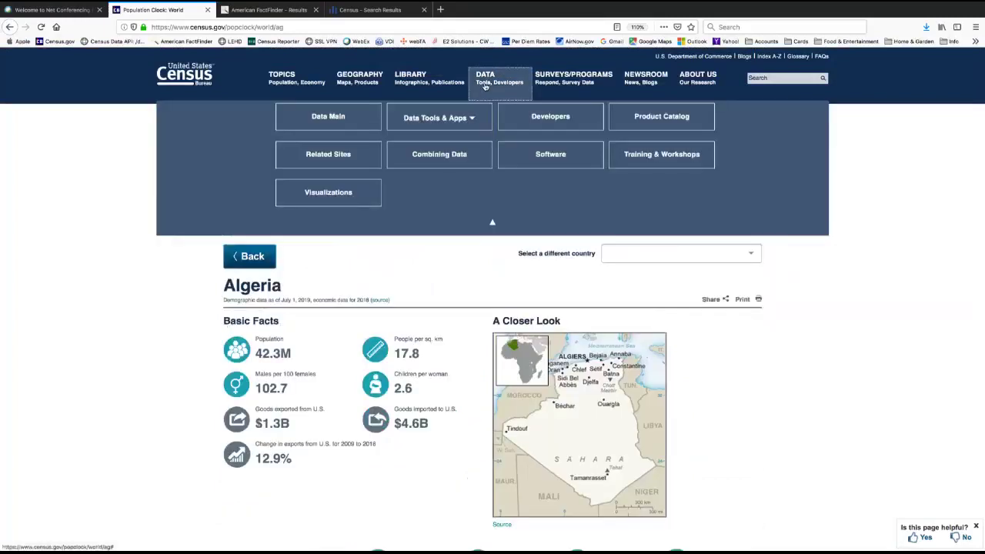
pyautogui.click(561, 118)
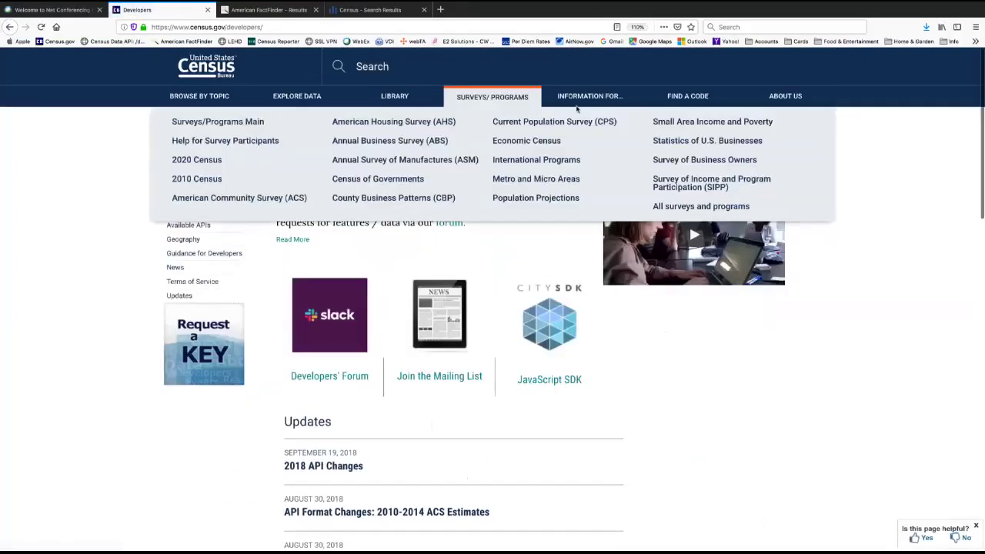
pyautogui.moveTo(308, 97)
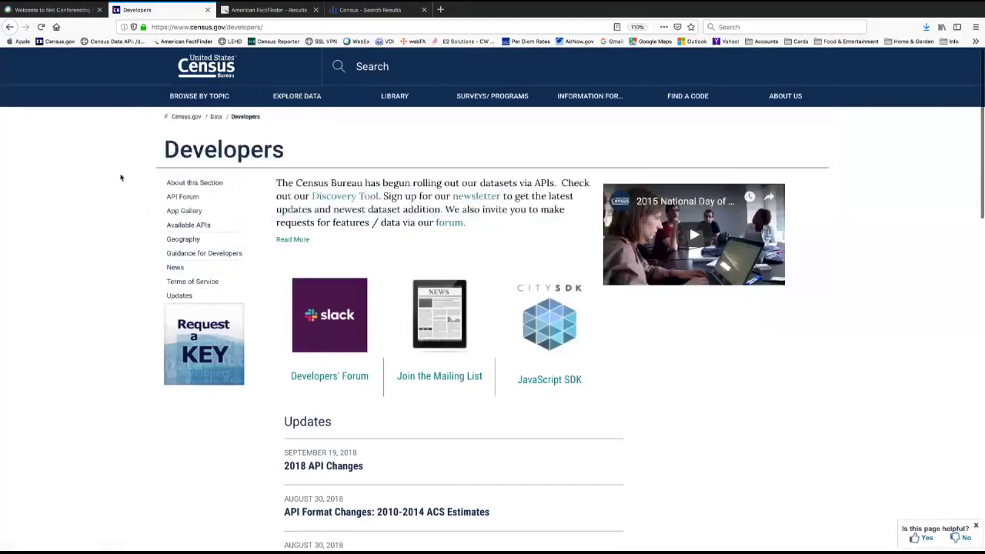
pyautogui.scroll(-3, 121, 178)
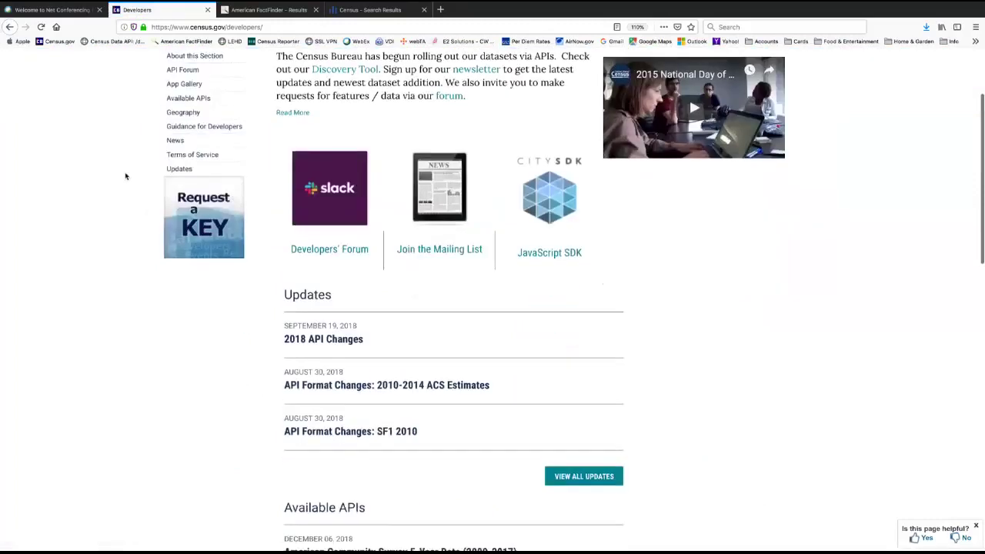
pyautogui.scroll(1, 126, 176)
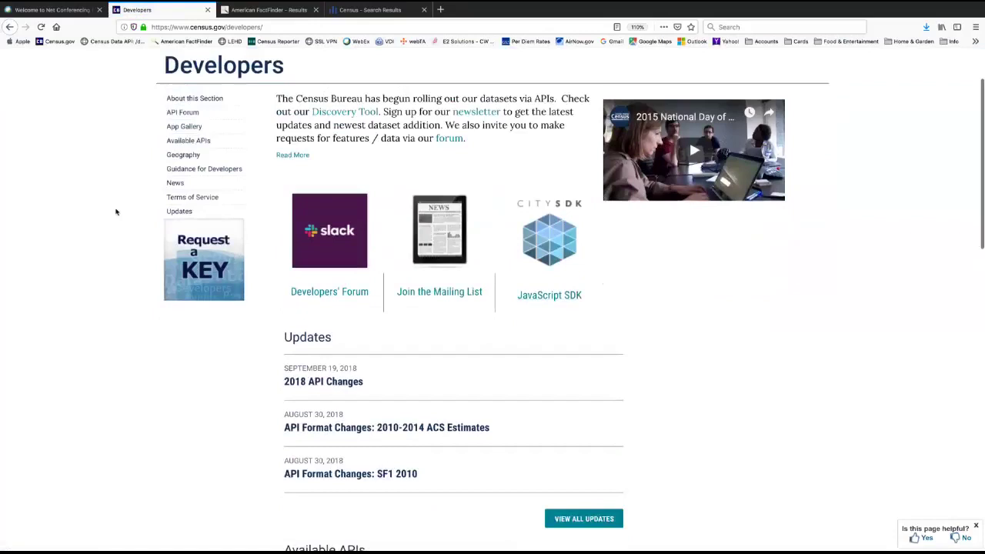
pyautogui.scroll(2, 117, 212)
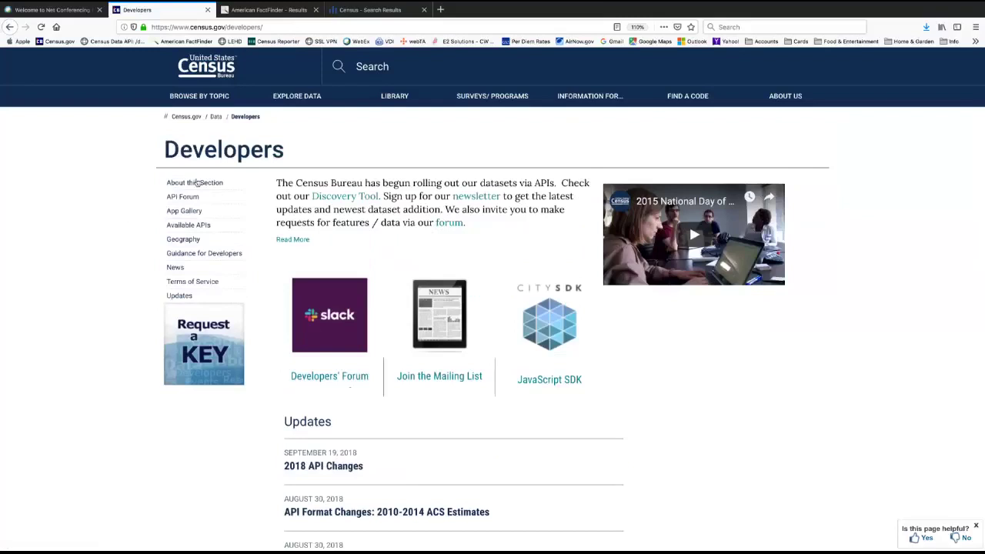
# Open the Available APIs page in the Developers section and look through the listed American Community Survey datasets
pyautogui.click(202, 225)
pyautogui.scroll(-10, 343, 248)
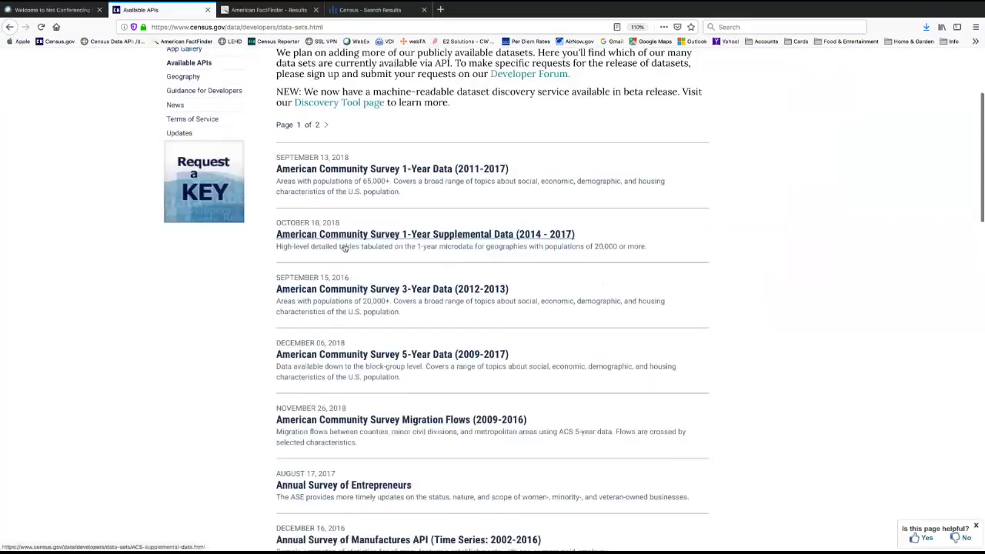
pyautogui.scroll(10, 344, 248)
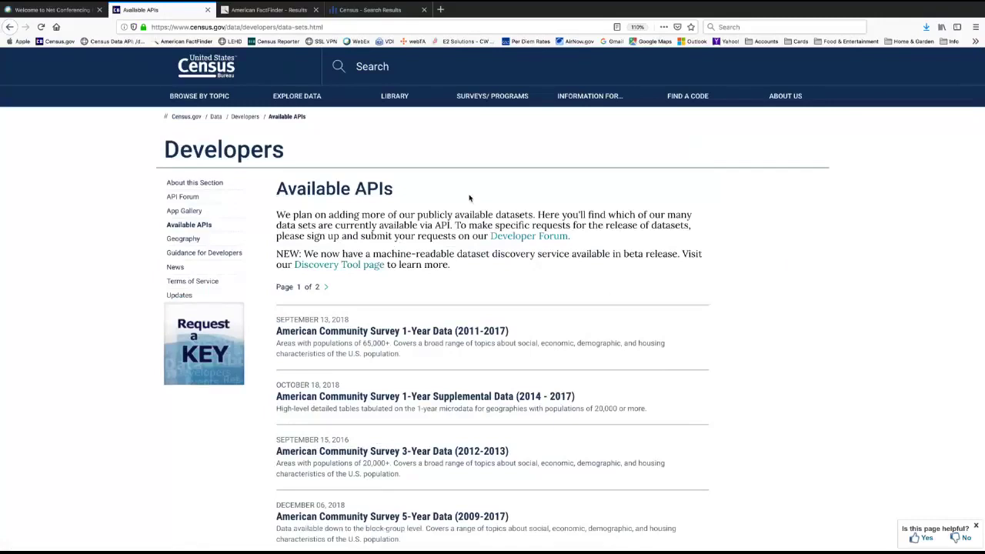
# Open the Data Tools and Apps list and go to the Census Business Builder (CBB) page from it
pyautogui.moveTo(308, 109)
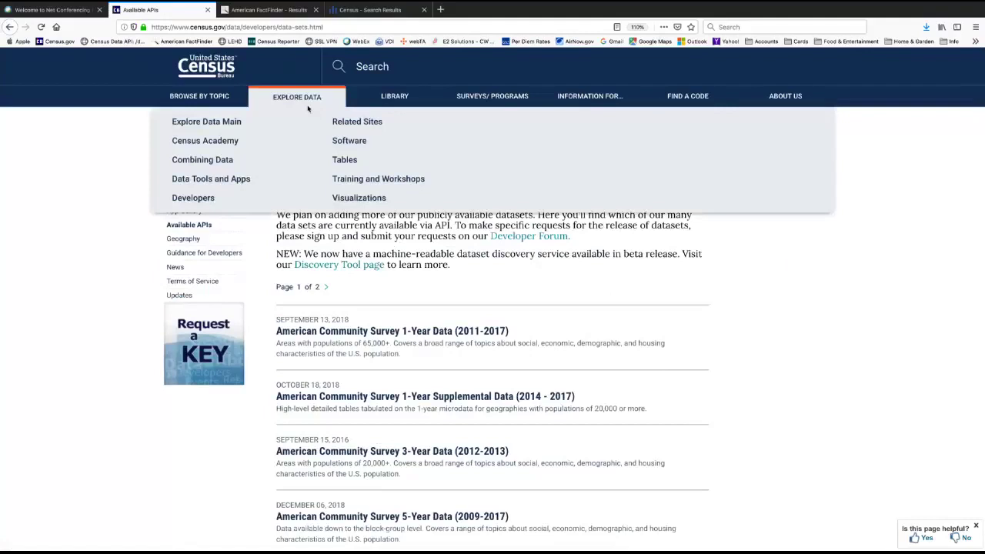
pyautogui.click(235, 182)
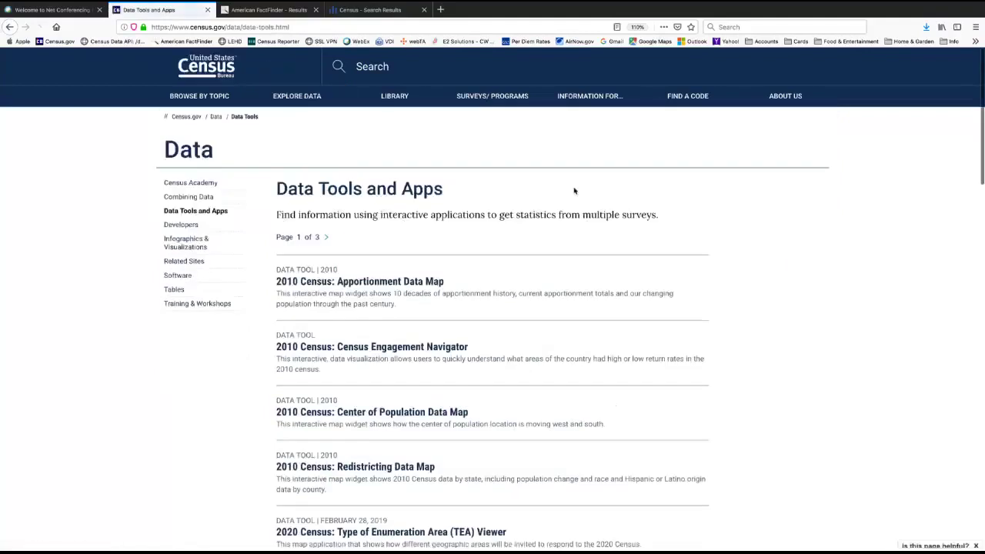
pyautogui.scroll(-3, 99, 182)
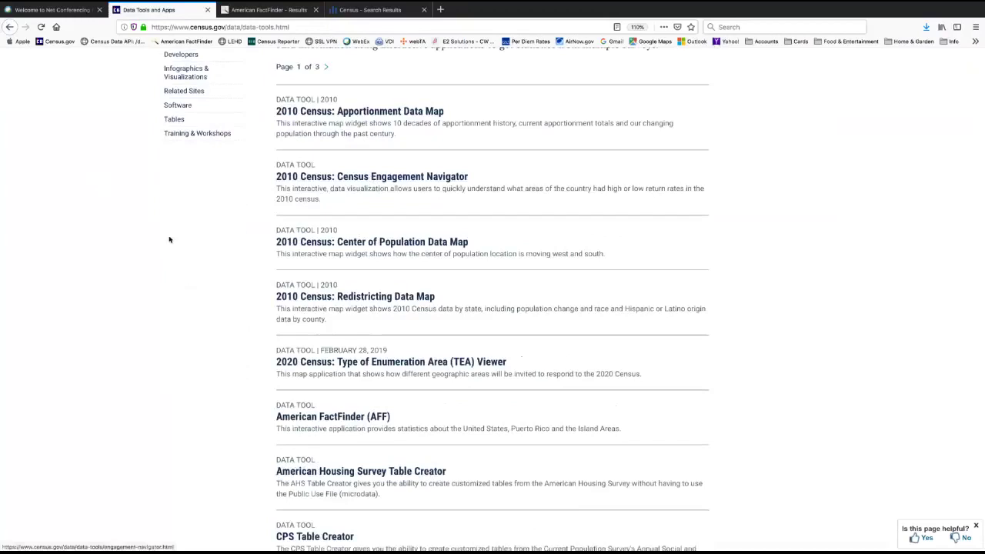
pyautogui.scroll(-3, 139, 241)
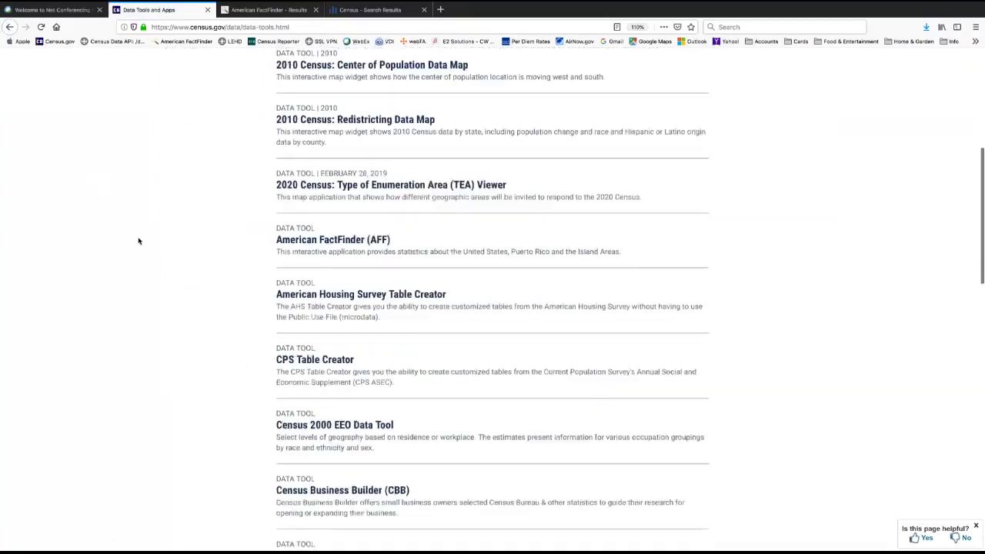
pyautogui.scroll(-4, 138, 241)
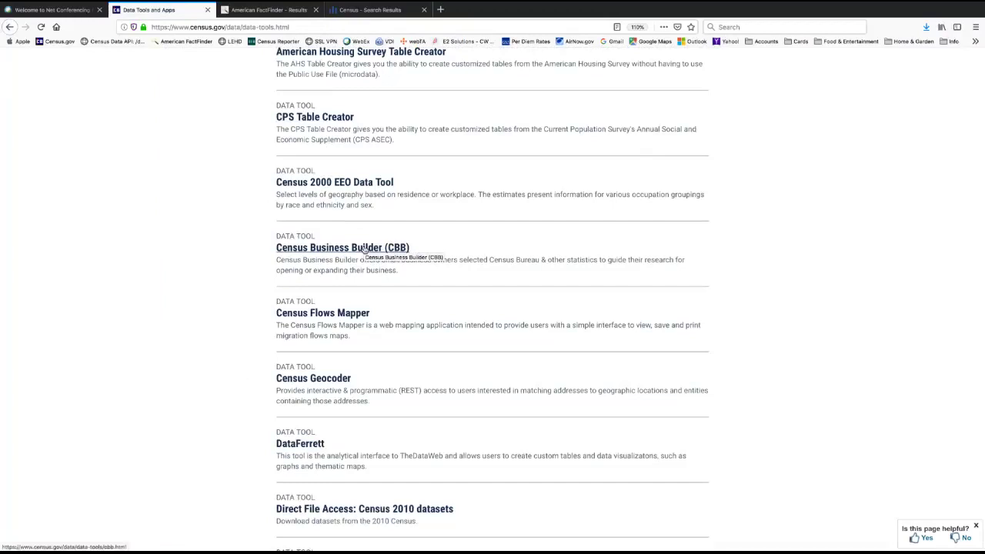
pyautogui.click(364, 248)
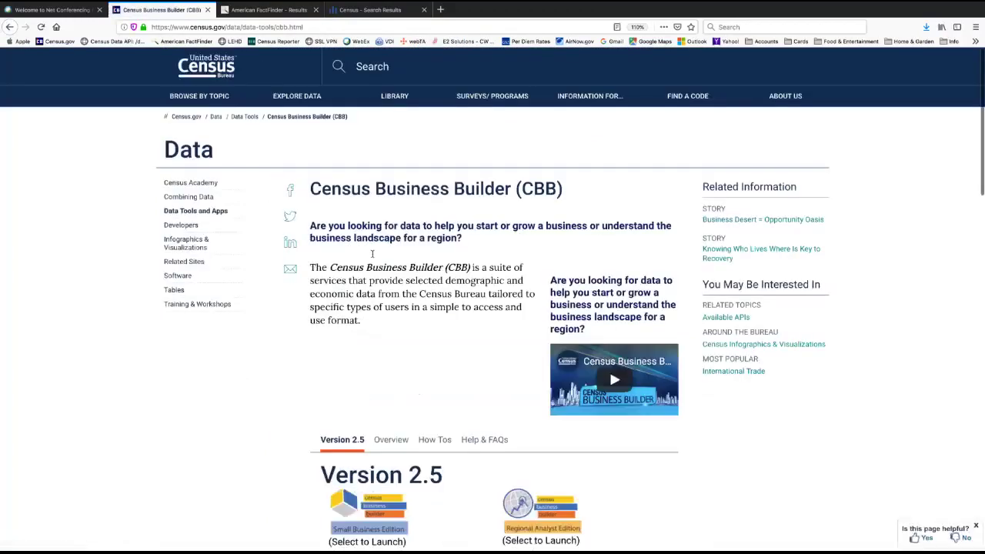
# Launch the Small Business Edition of Census Business Builder Version 2.5
pyautogui.scroll(-2, 372, 253)
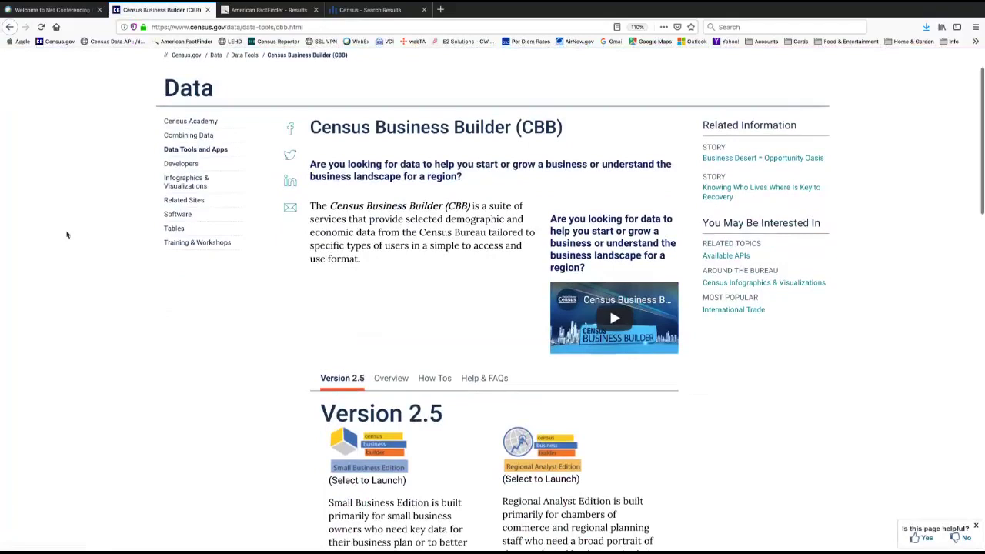
pyautogui.scroll(-4, 97, 269)
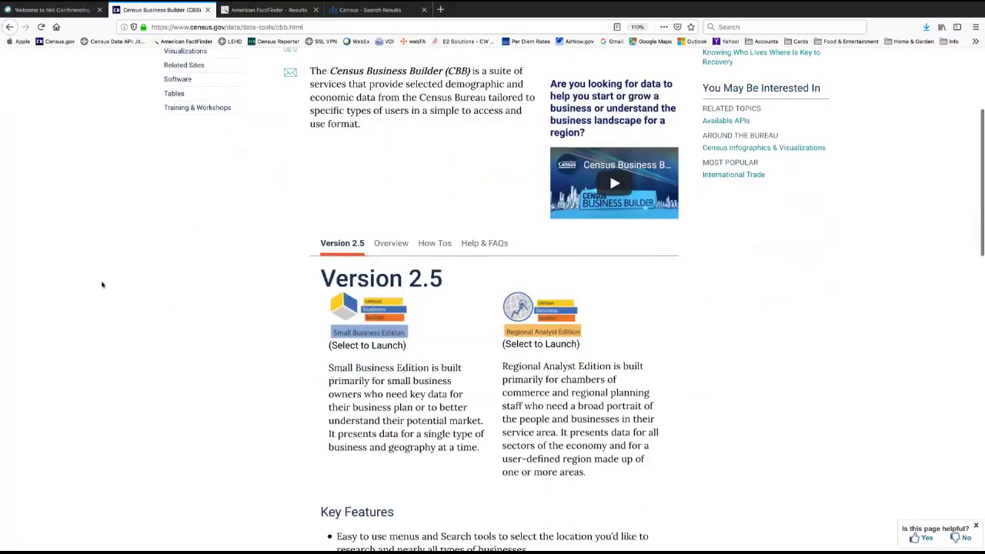
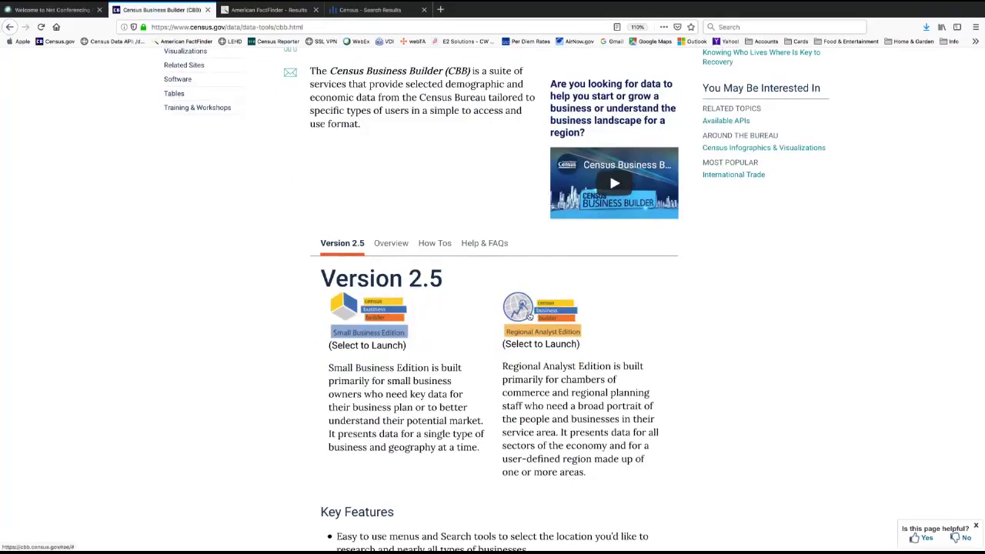
pyautogui.click(381, 327)
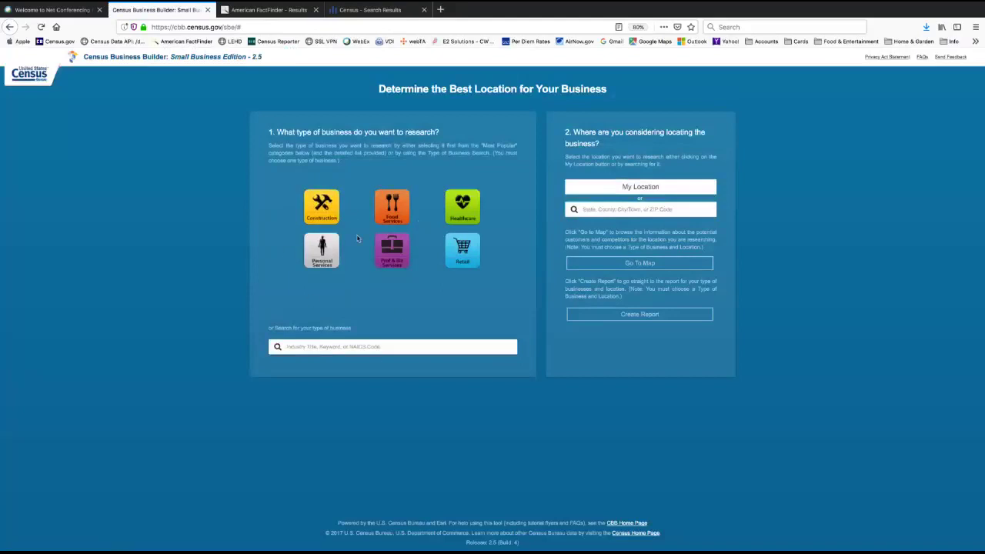
pyautogui.click(321, 209)
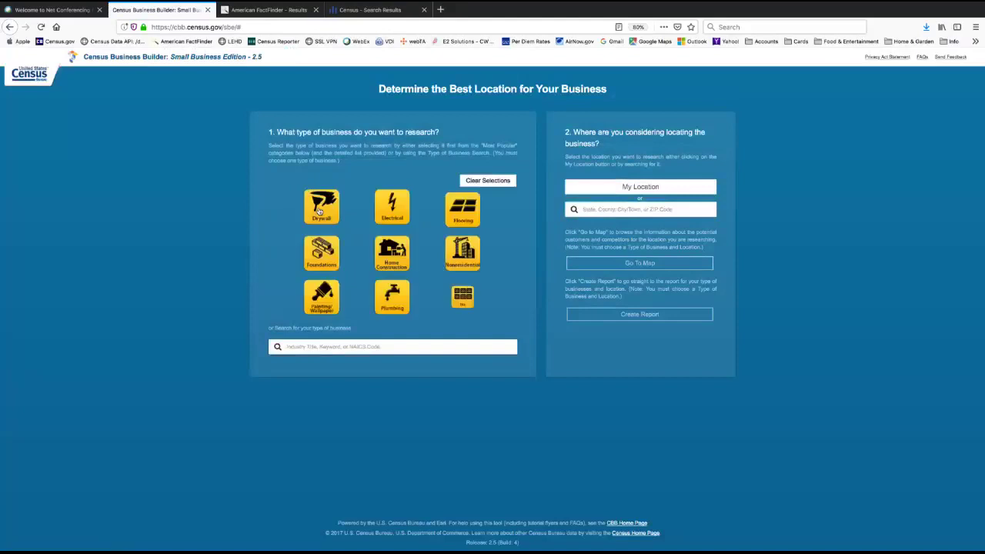
pyautogui.click(401, 348)
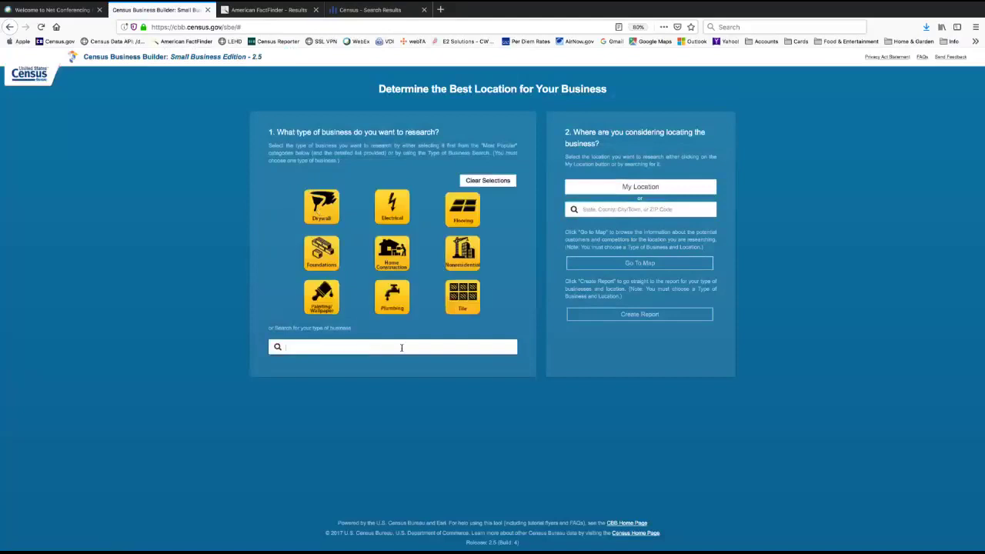
pyautogui.click(484, 181)
pyautogui.click(351, 345)
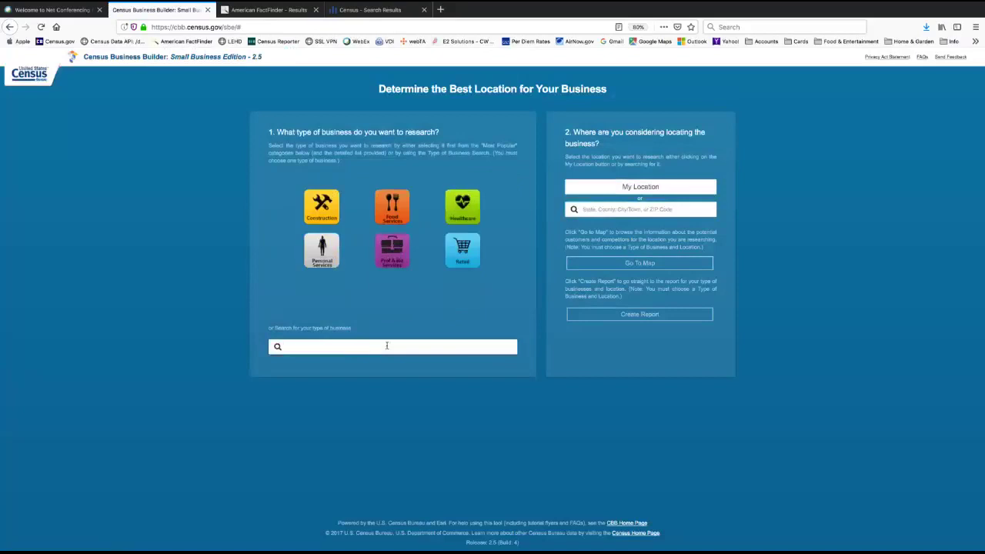
pyautogui.click(345, 389)
pyautogui.click(397, 349)
# From the Healthcare category, search for the business type "Nursing" and choose Nursing Care Facilities (6231)
pyautogui.click(462, 206)
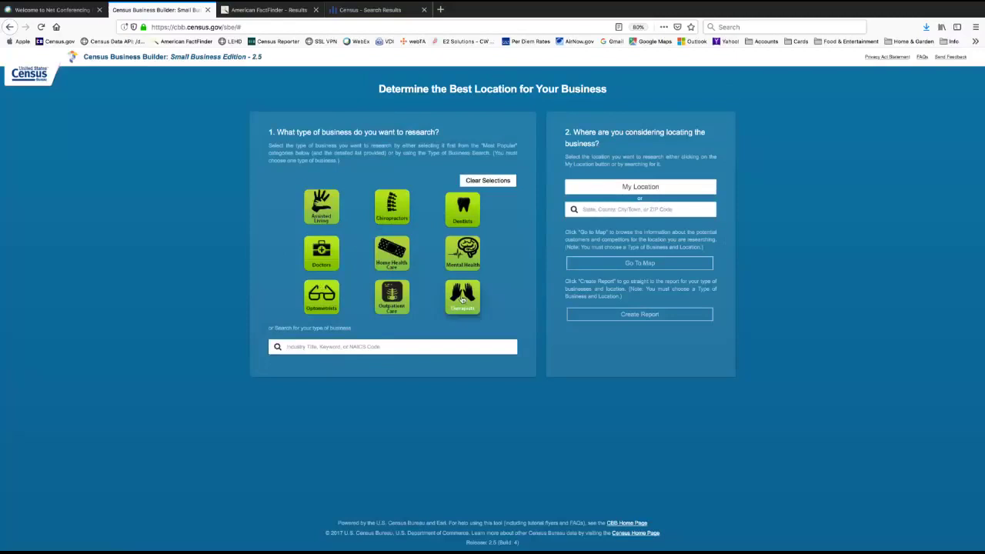
pyautogui.click(423, 345)
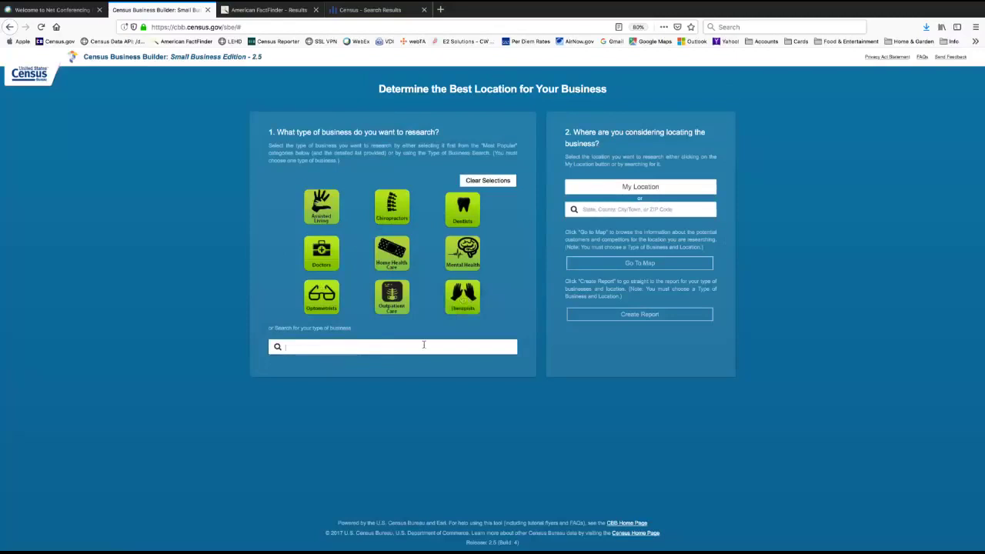
pyautogui.write('Nursing')
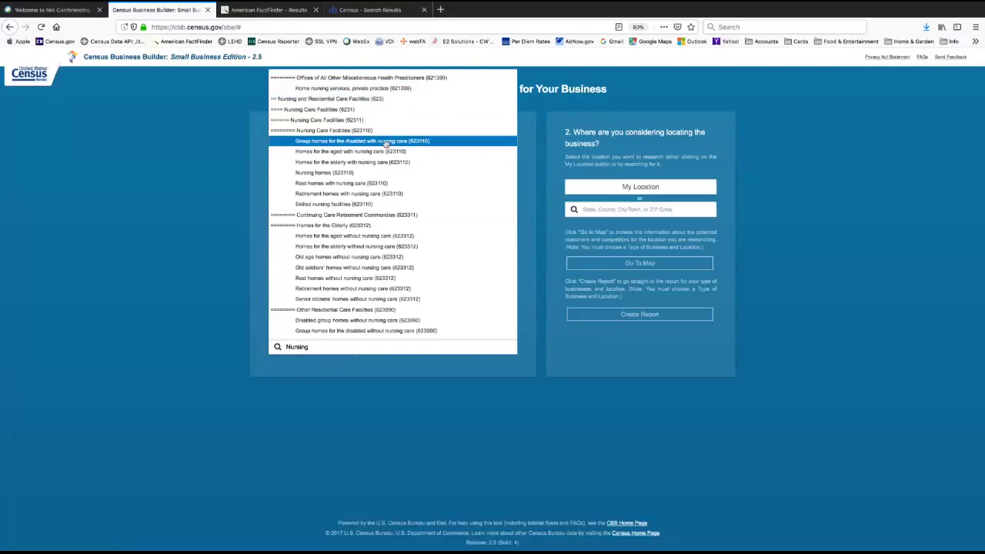
pyautogui.click(362, 109)
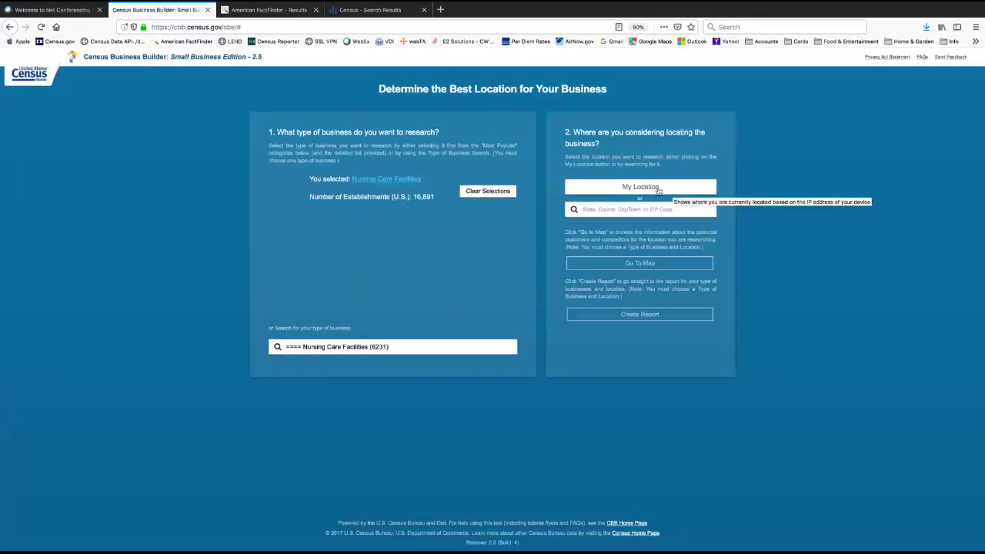
# Set the business location to Clark County, Nevada, and open the map for Nursing Care Facilities
pyautogui.click(606, 208)
pyautogui.write('Cal')
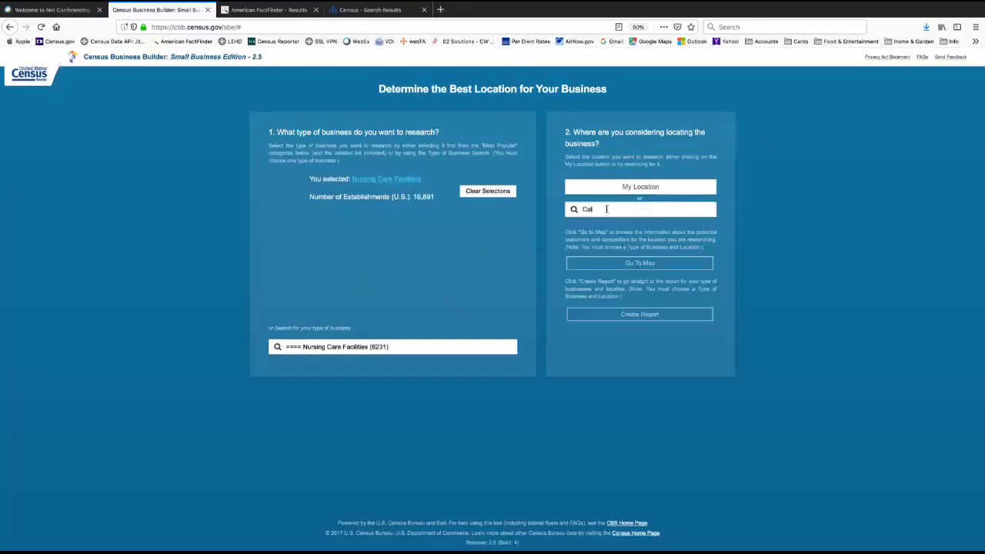
pyautogui.write('ark County, N')
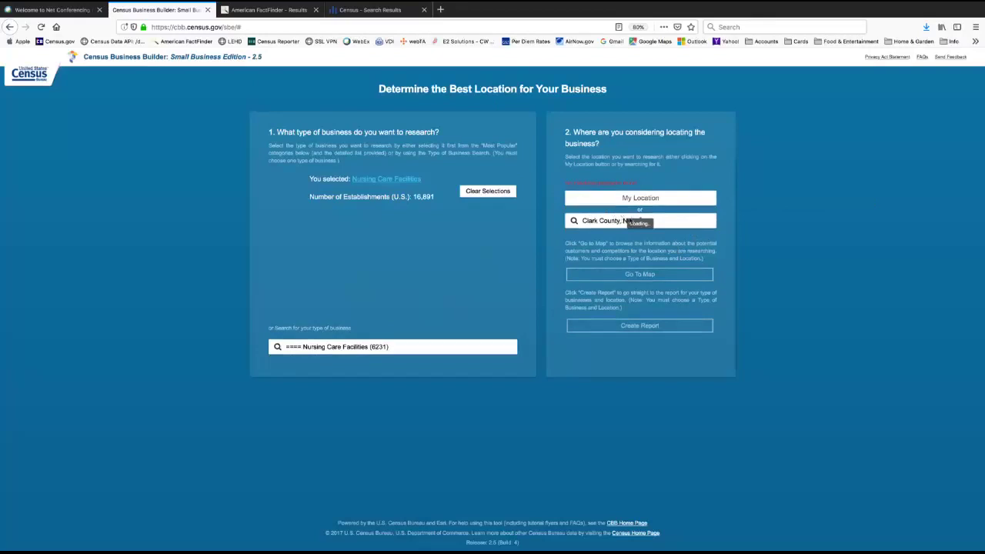
pyautogui.moveTo(623, 220); pyautogui.dragTo(676, 217)
pyautogui.press('BackSpace')
pyautogui.write('Clark,')
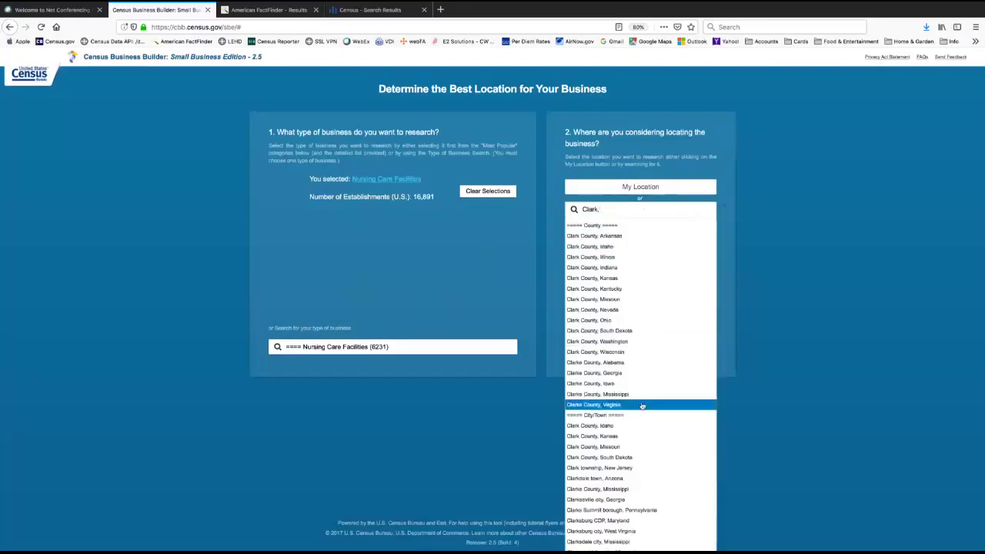
pyautogui.click(619, 309)
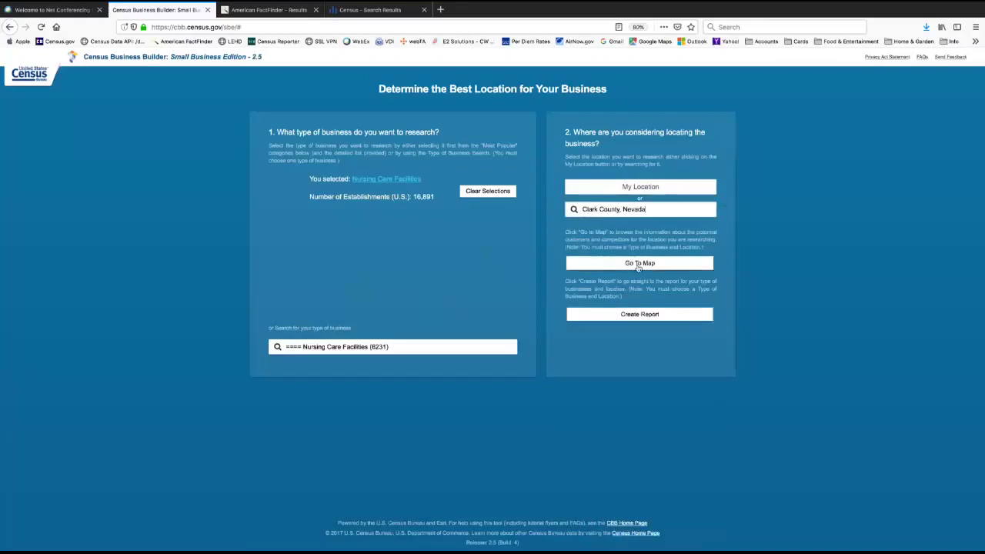
pyautogui.click(638, 267)
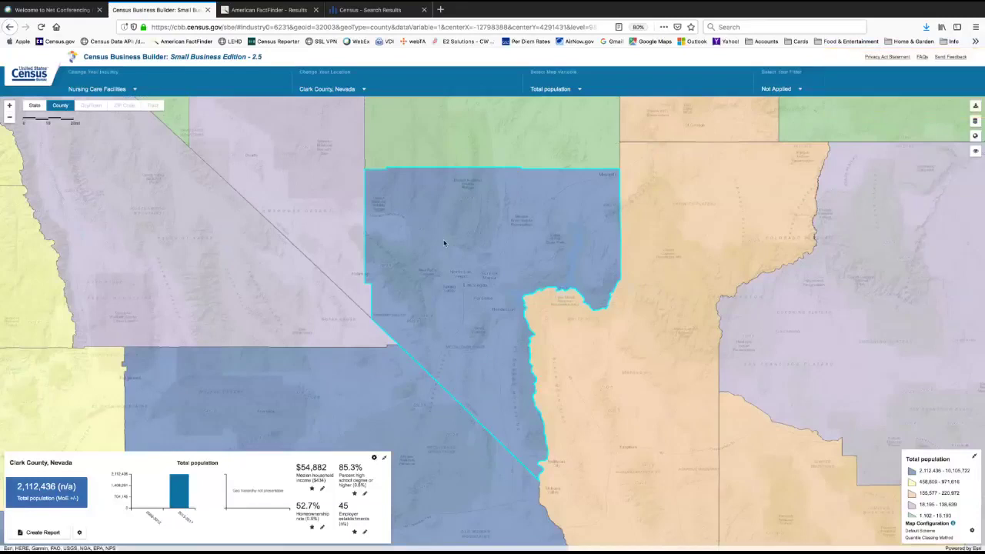
# View the total population map around Las Vegas by city/town and by ZIP Code
pyautogui.click(9, 110)
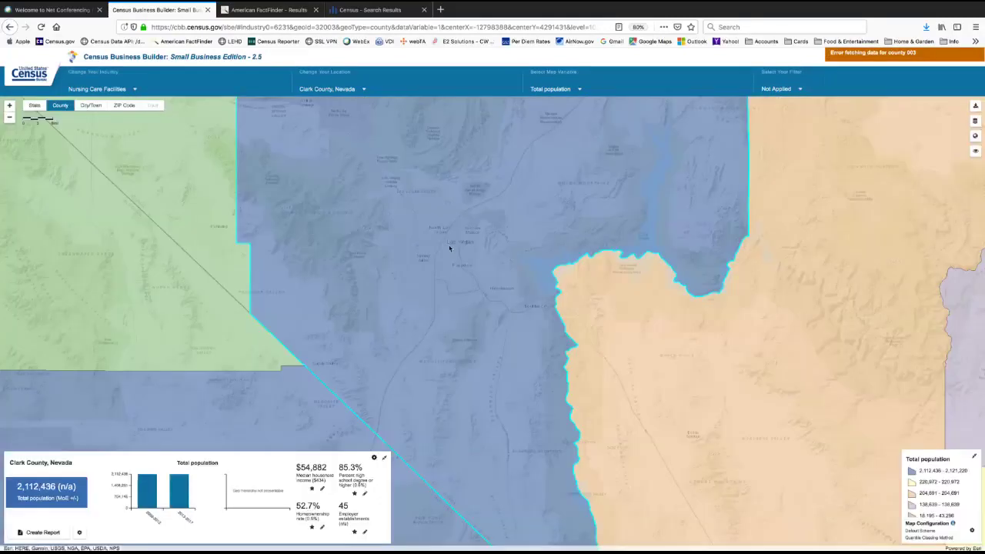
pyautogui.click(91, 107)
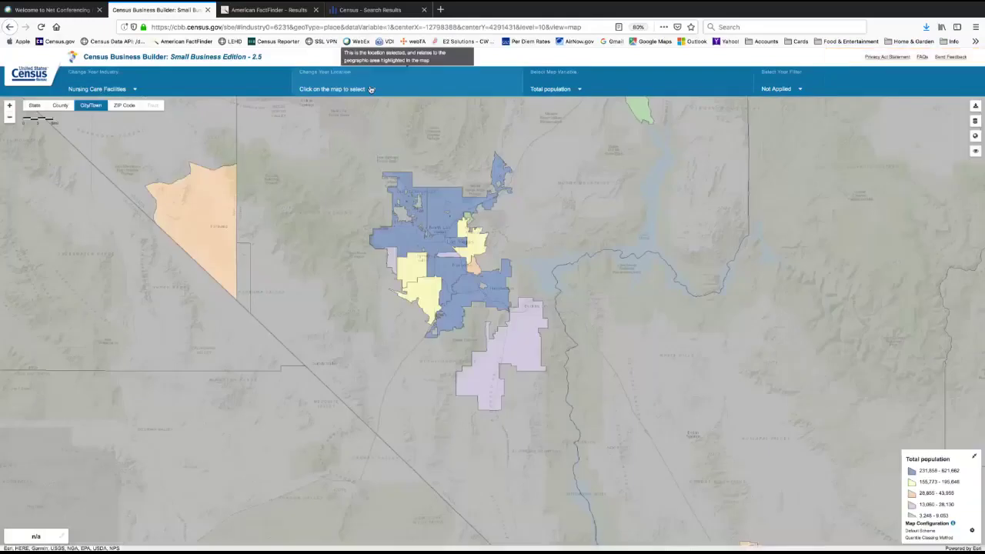
pyautogui.click(370, 90)
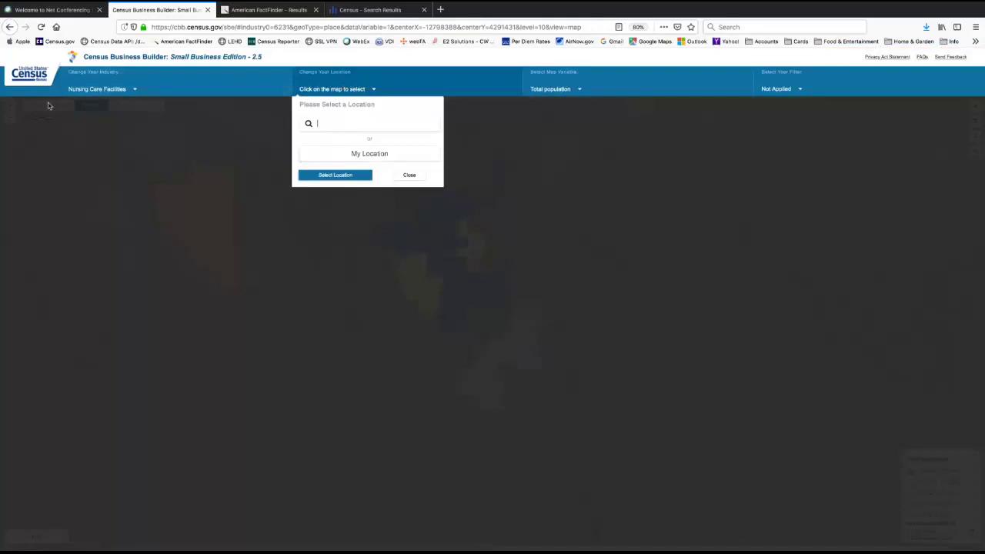
pyautogui.click(47, 105)
pyautogui.click(293, 148)
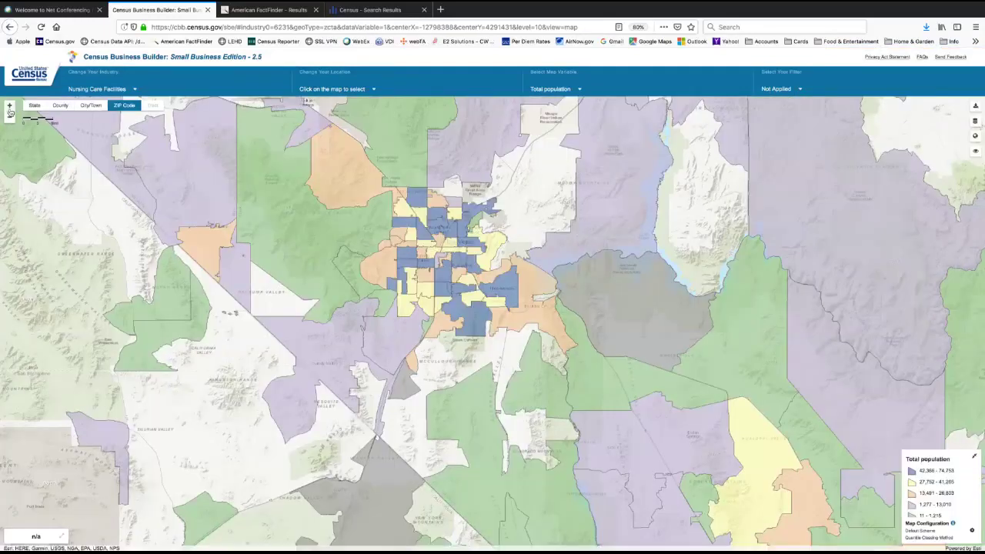
# Switch the map of the Las Vegas area to census tract level data
pyautogui.click(11, 108)
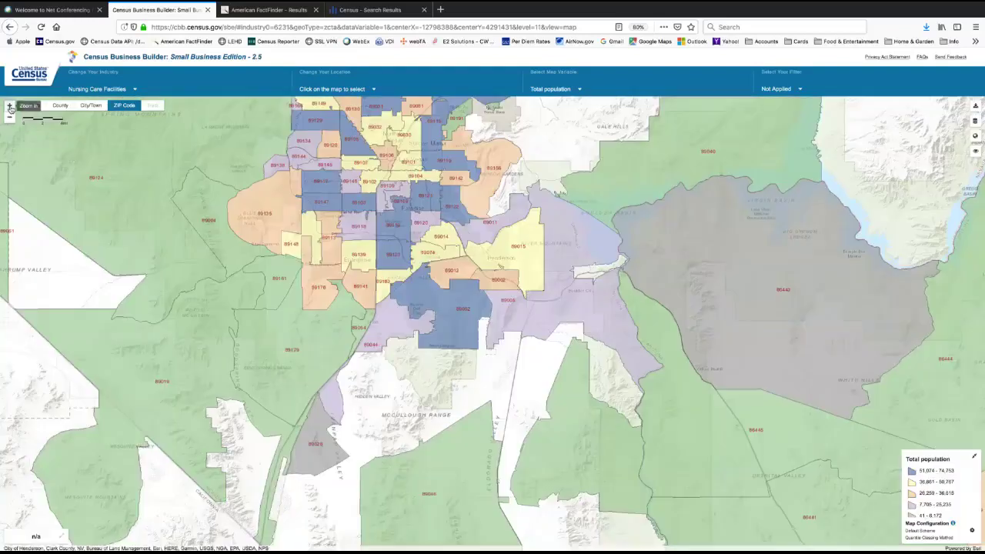
pyautogui.click(11, 108)
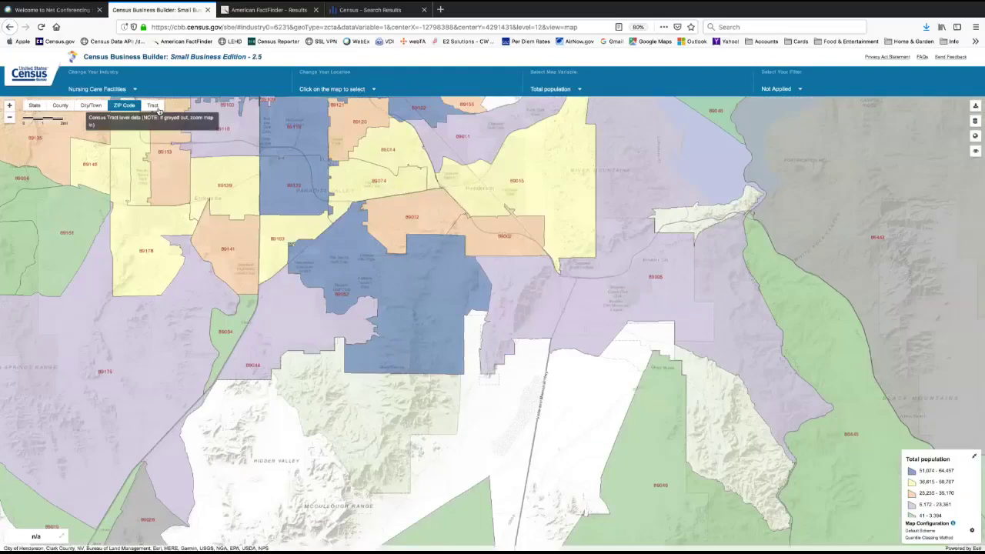
pyautogui.click(153, 106)
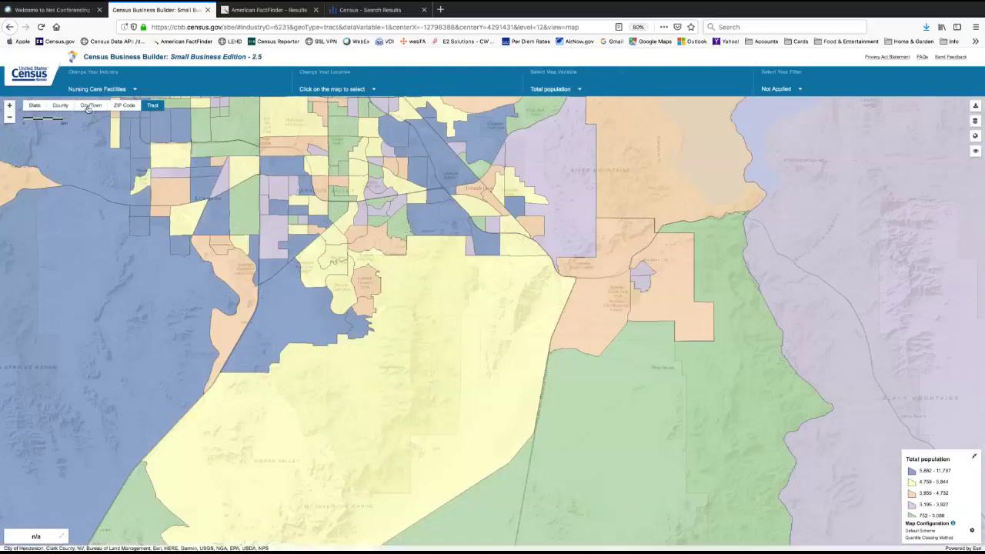
# Set the map variable to Percent Hispanic (of any race) from the customers' demographic characteristics
pyautogui.click(567, 88)
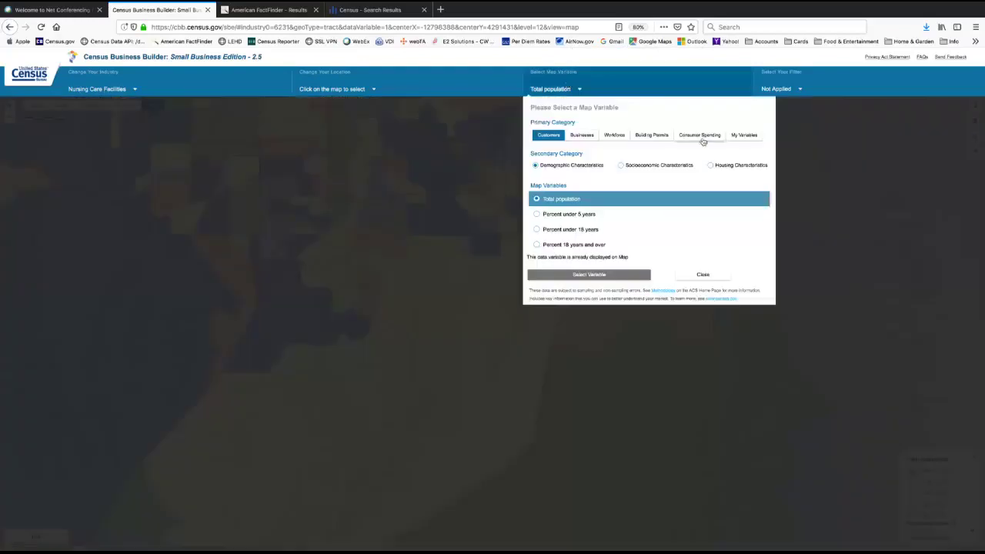
pyautogui.scroll(-6, 573, 226)
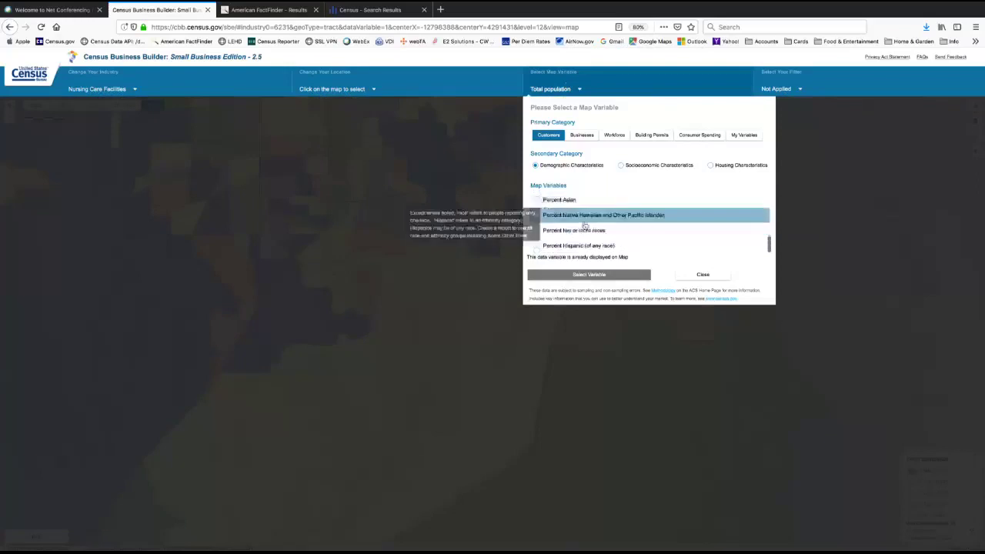
pyautogui.click(568, 245)
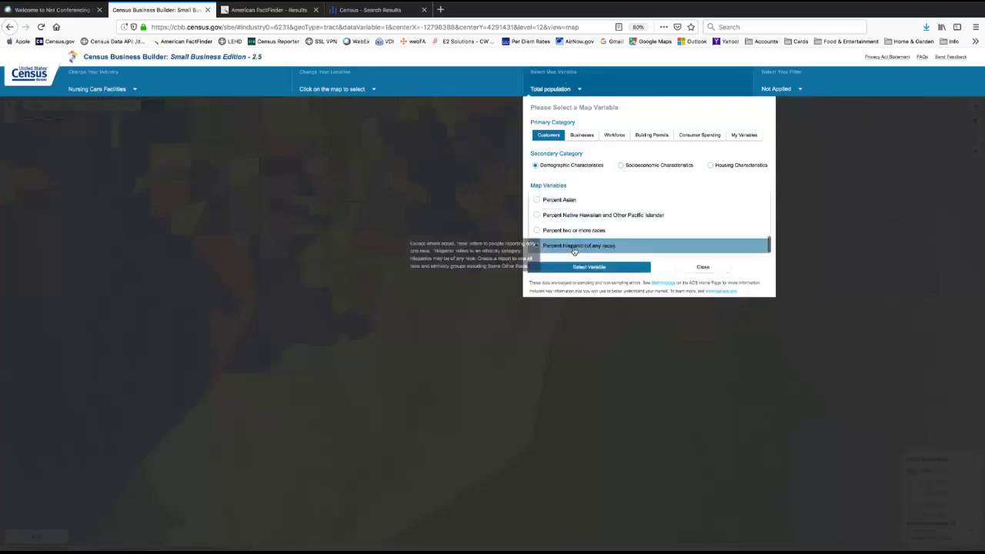
pyautogui.click(593, 274)
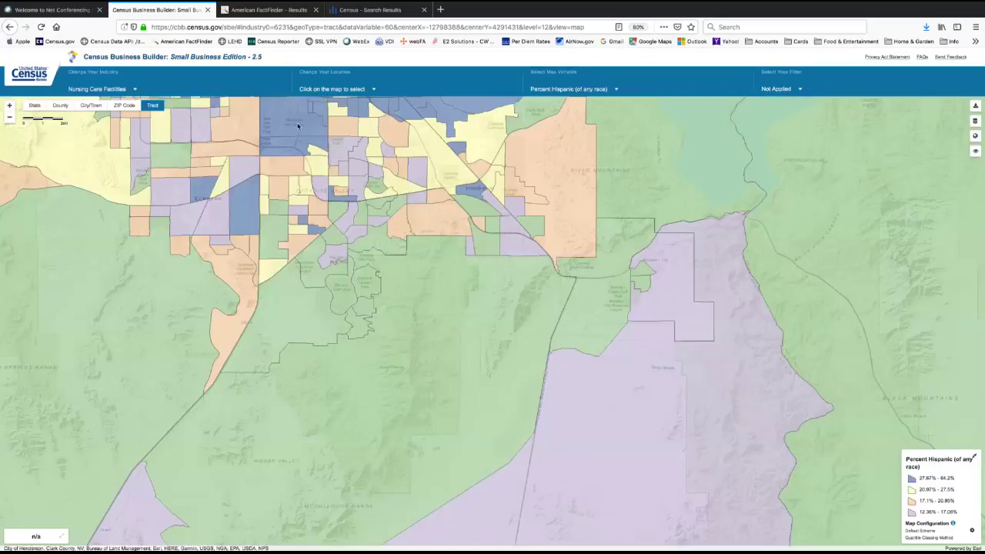
# Select Census Tract 68, Nevada, on the map and expand its data summary
pyautogui.click(298, 125)
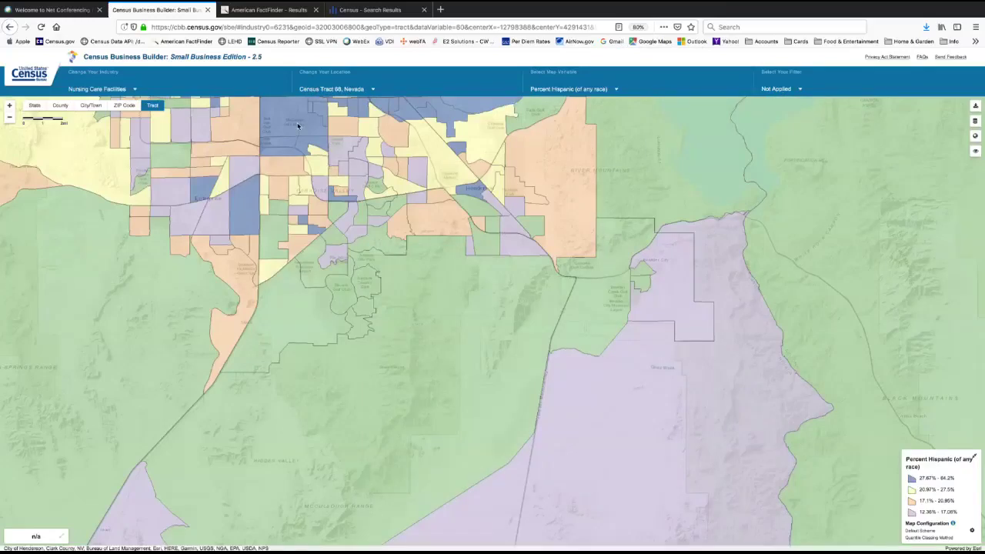
pyautogui.moveTo(79, 375); pyautogui.dragTo(139, 373)
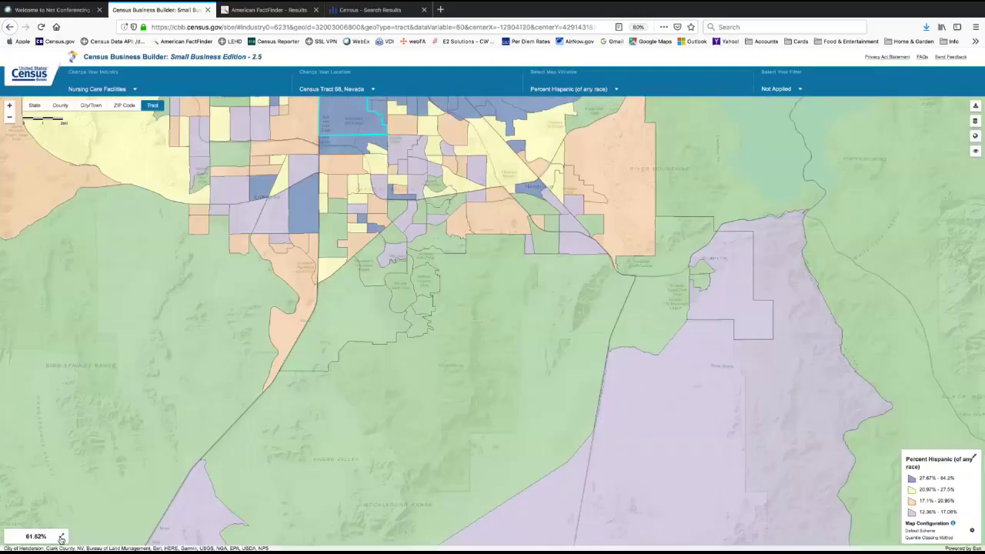
pyautogui.click(61, 537)
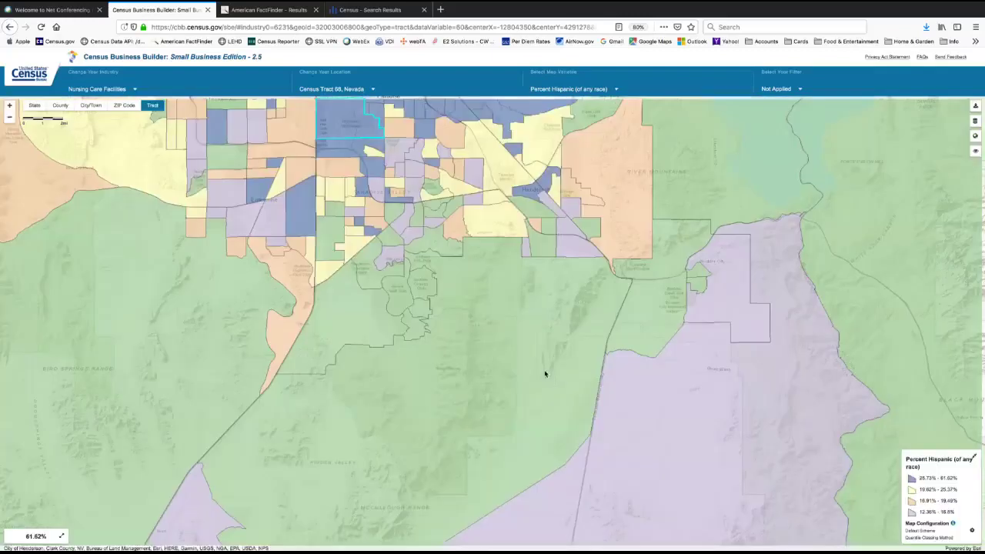
pyautogui.click(544, 370)
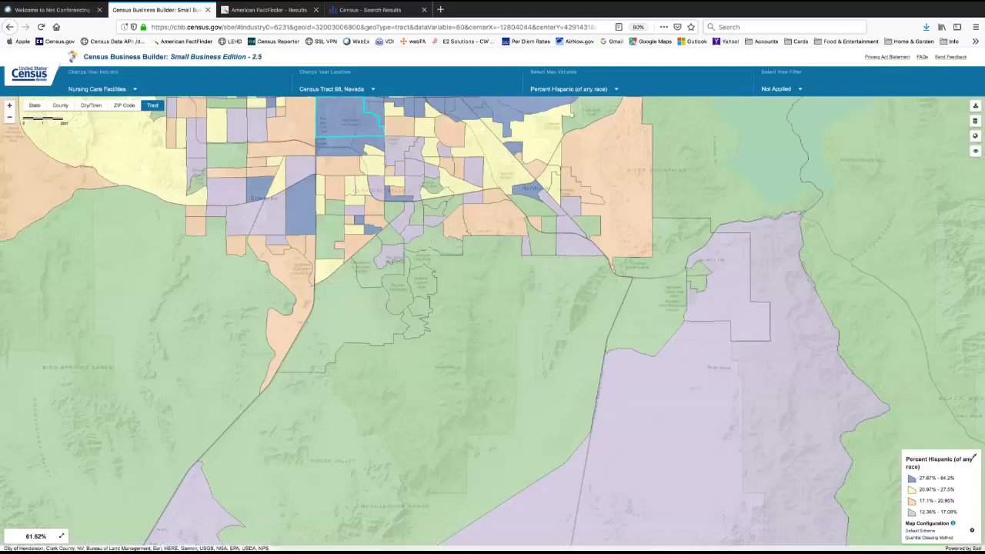
pyautogui.click(61, 535)
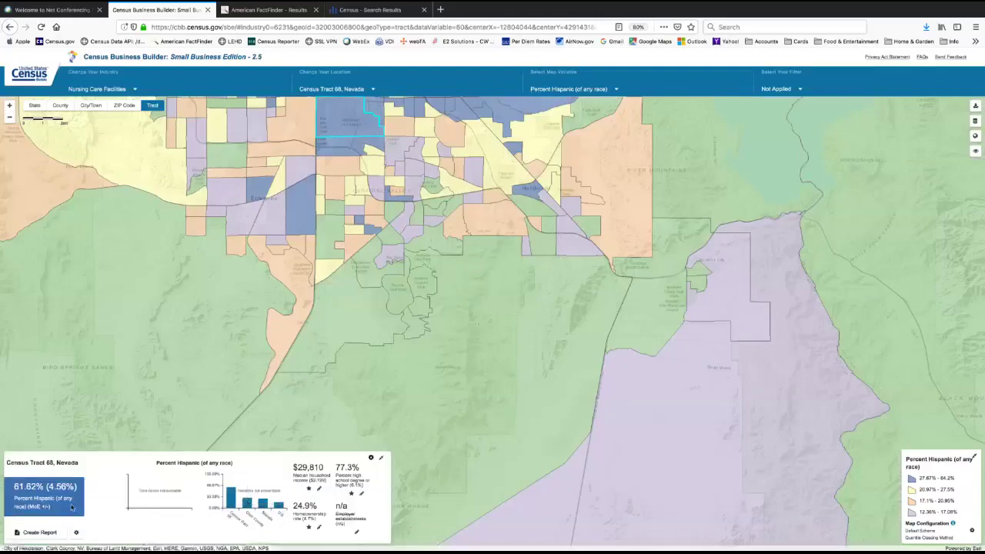
# Look through the map's download, reference layer, basemap and layer transparency options
pyautogui.moveTo(972, 485)
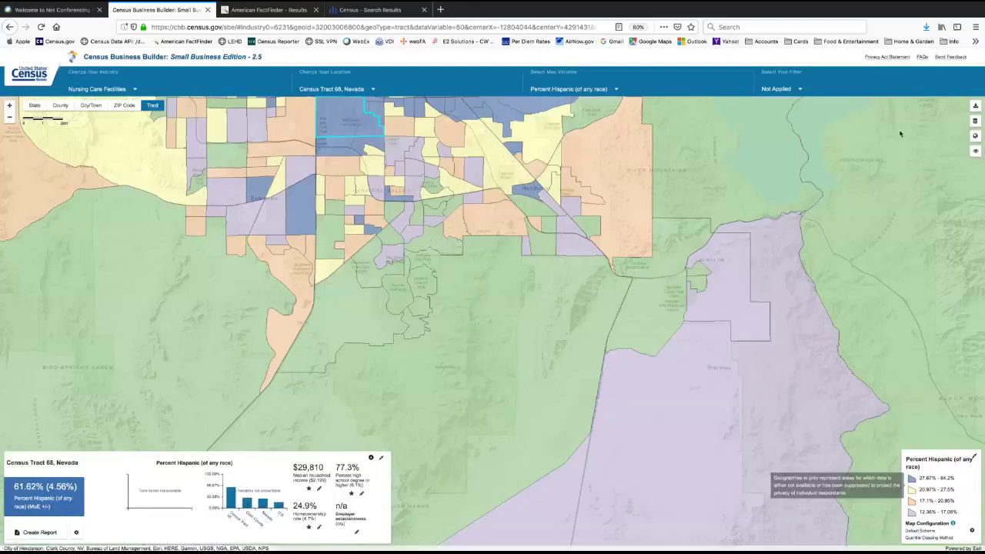
pyautogui.click(975, 108)
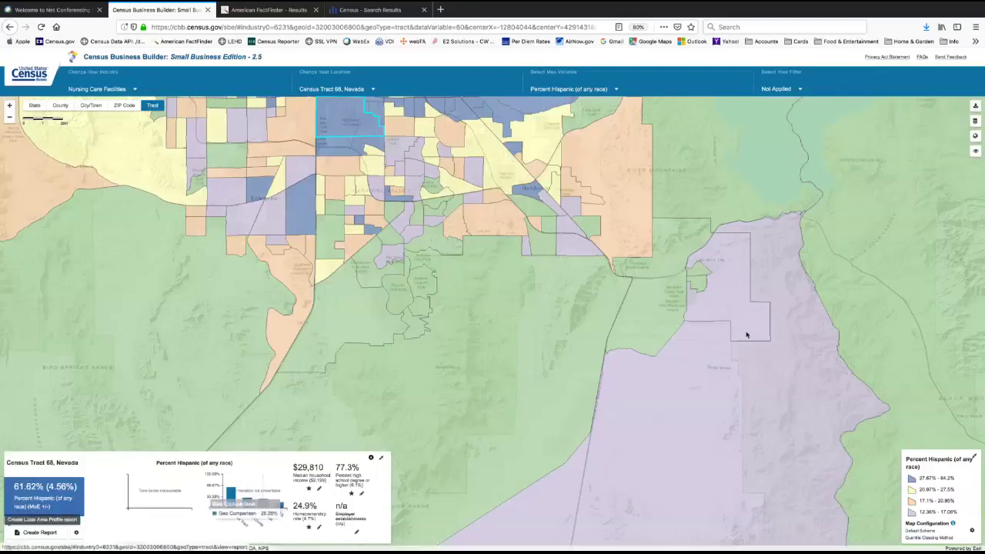
pyautogui.click(972, 123)
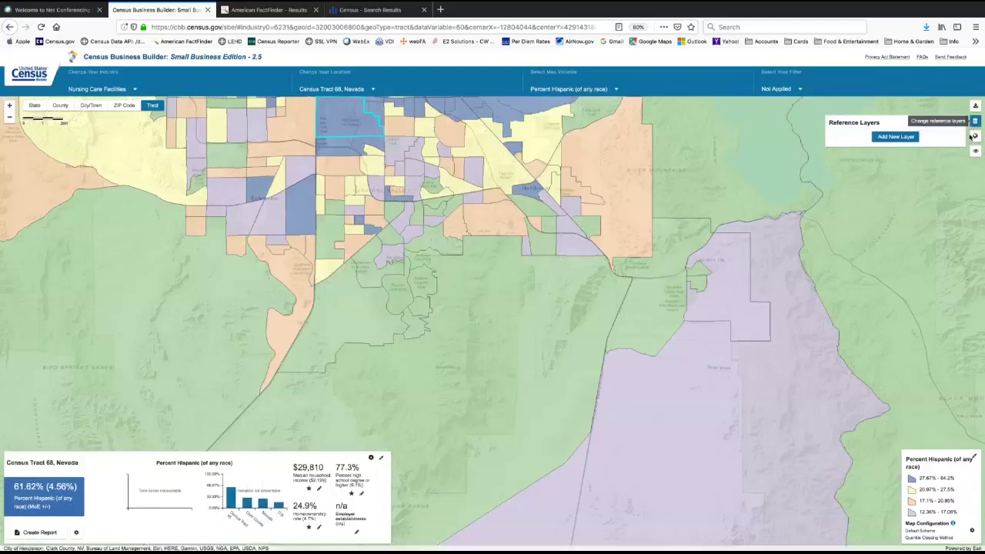
pyautogui.click(975, 135)
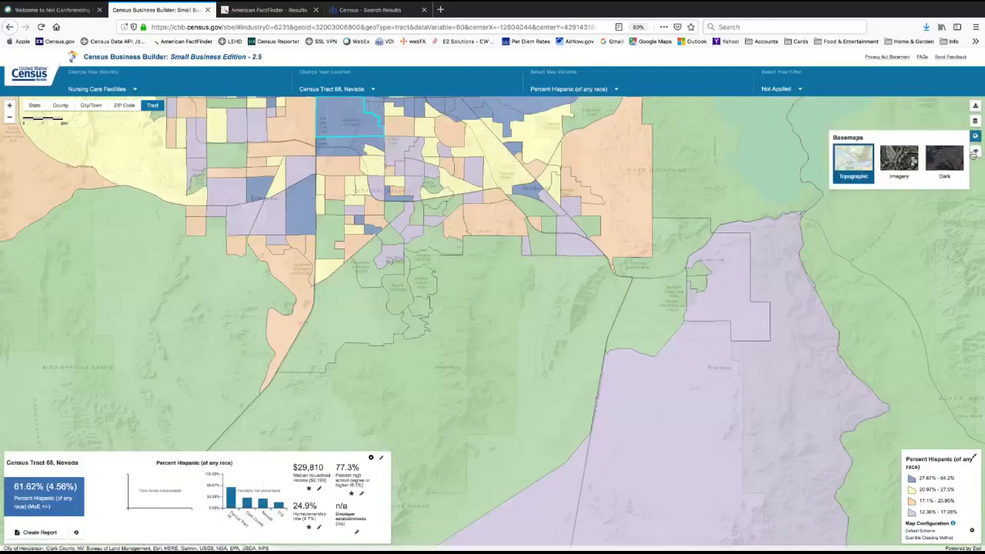
pyautogui.click(975, 155)
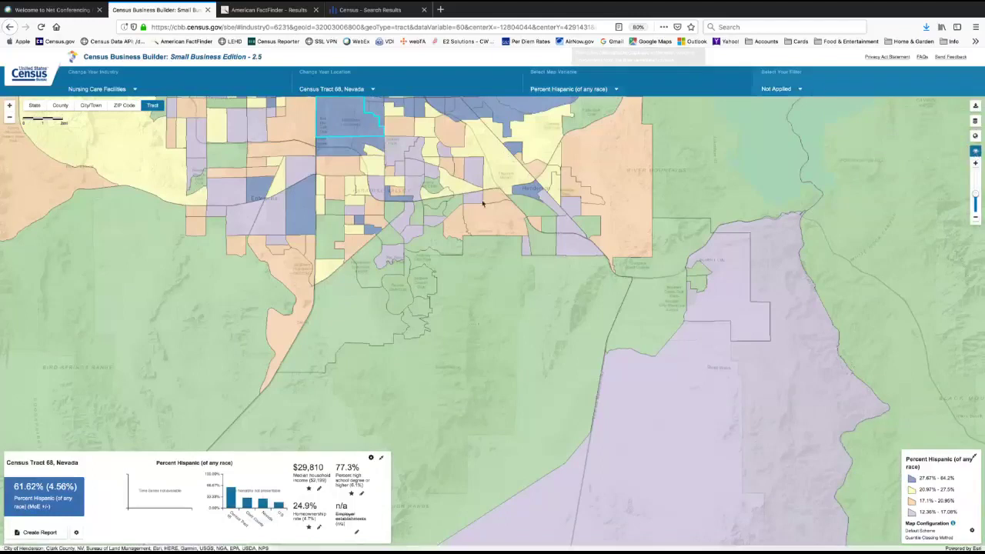
# Create the Local Business Profile report on Nursing Care Facilities for Census Tract 68, Nevada
pyautogui.click(40, 532)
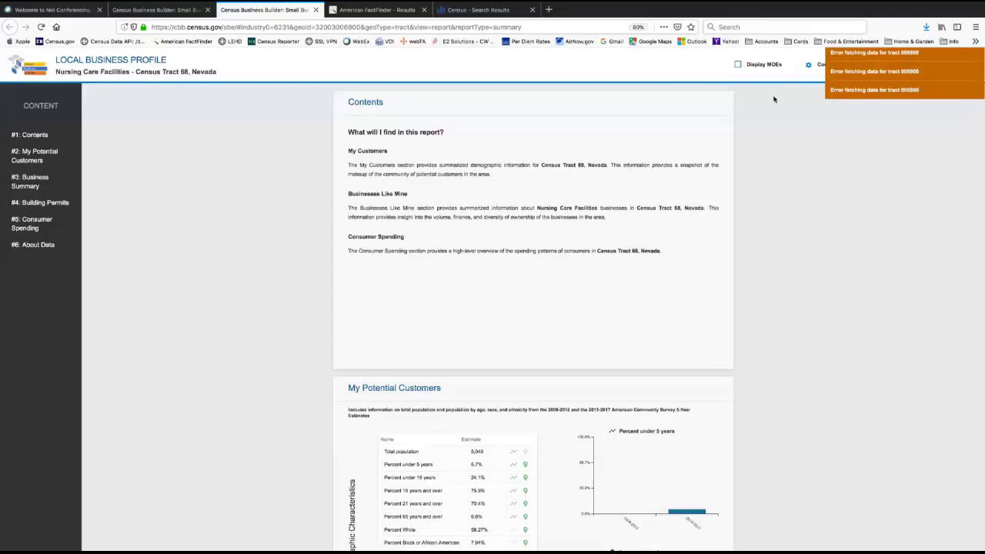
pyautogui.click(905, 67)
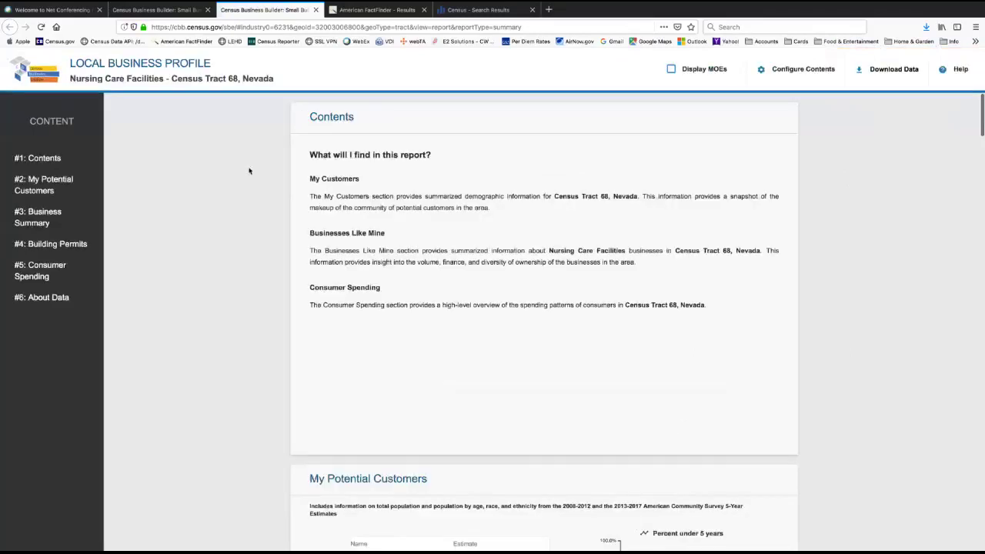
# Examine the report's customer demographics, housing characteristics, business summary, international trade and consumer spending sections
pyautogui.scroll(-4, 249, 169)
pyautogui.scroll(-5, 248, 169)
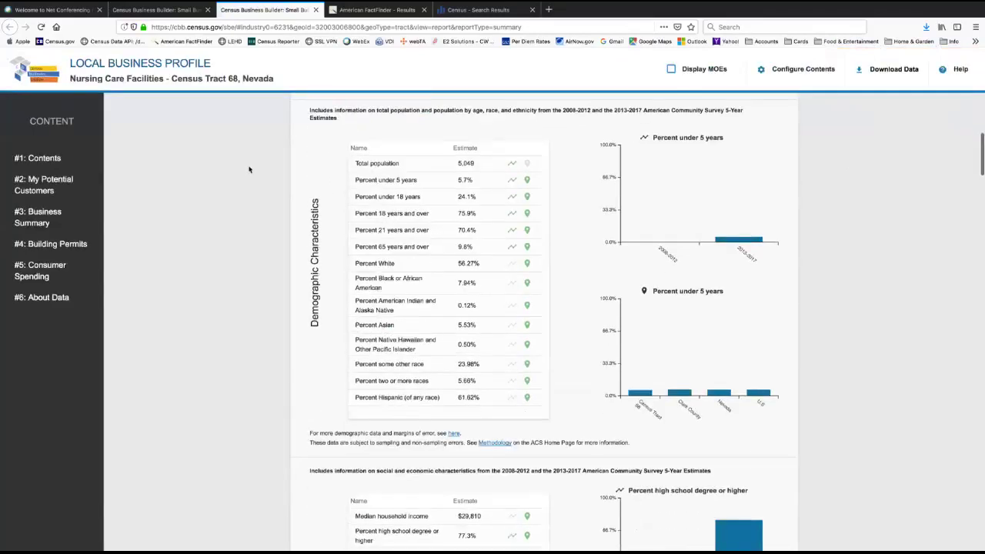
pyautogui.scroll(-10, 248, 169)
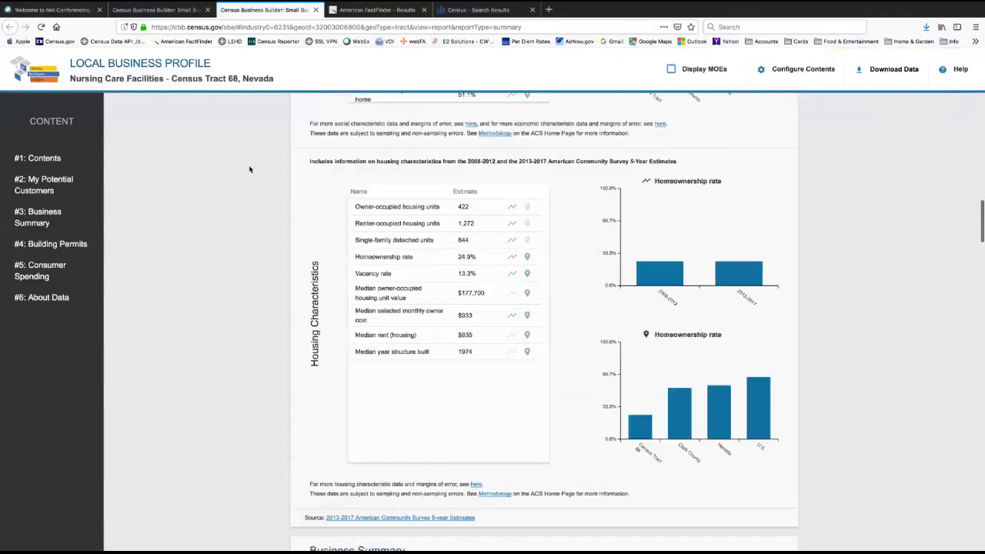
pyautogui.scroll(-3, 249, 170)
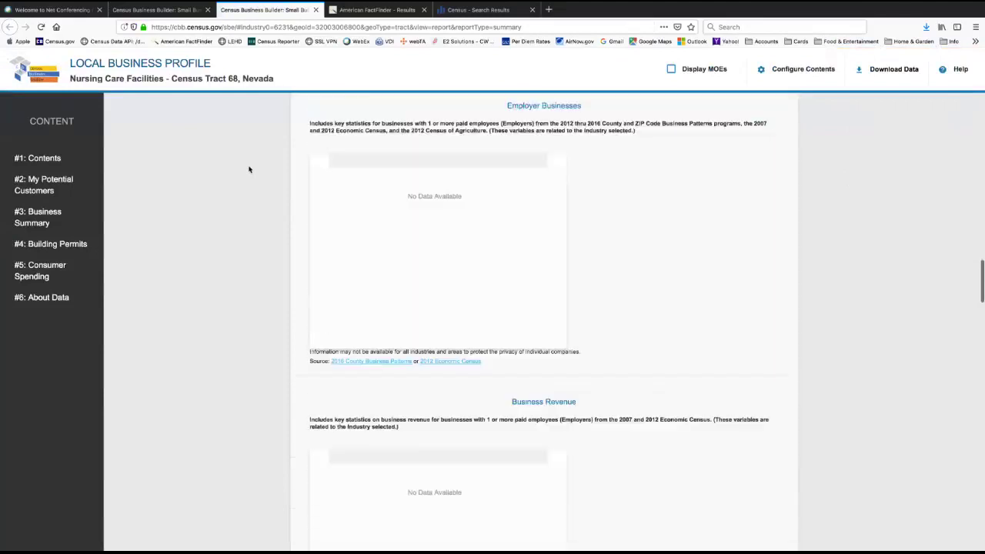
pyautogui.scroll(4, 249, 168)
pyautogui.scroll(15, 264, 180)
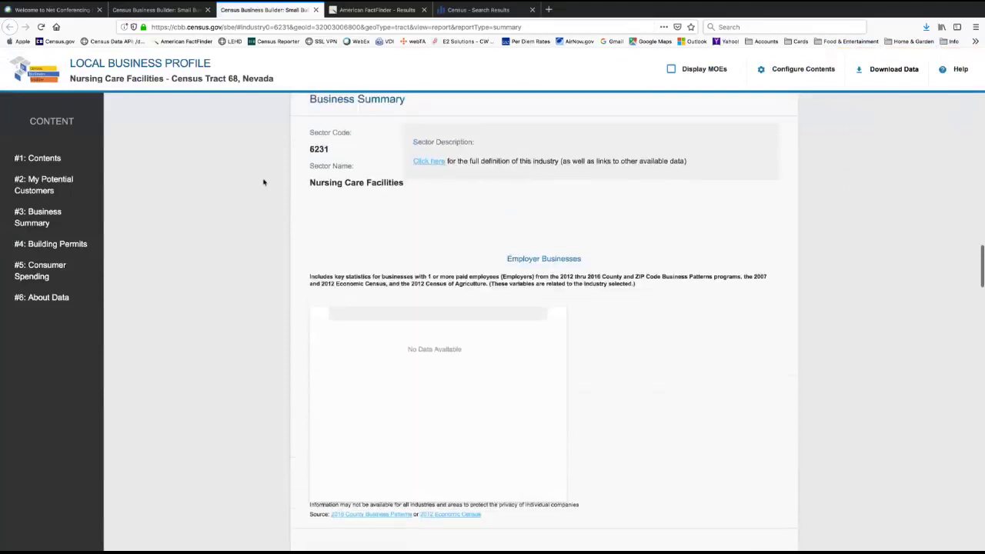
pyautogui.scroll(-15, 264, 180)
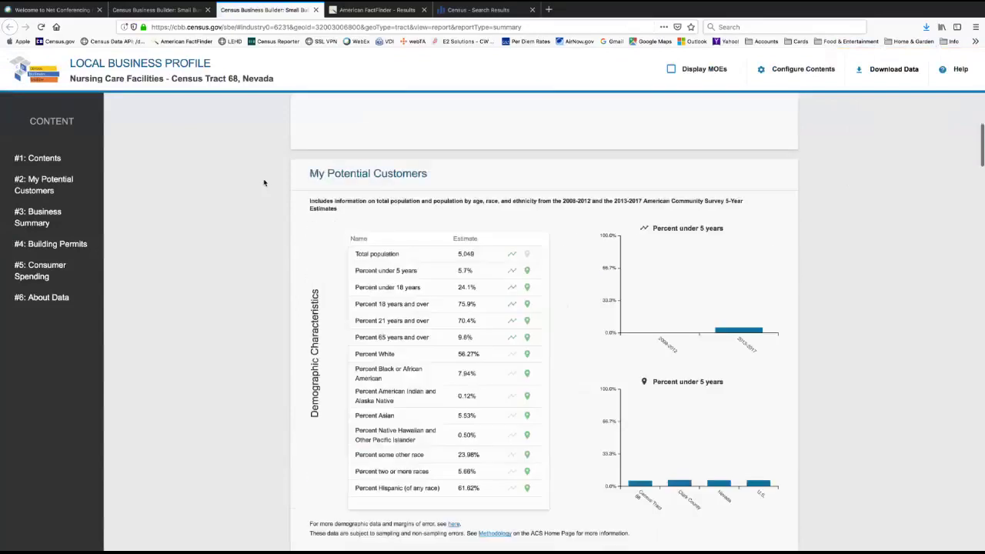
pyautogui.scroll(-15, 263, 183)
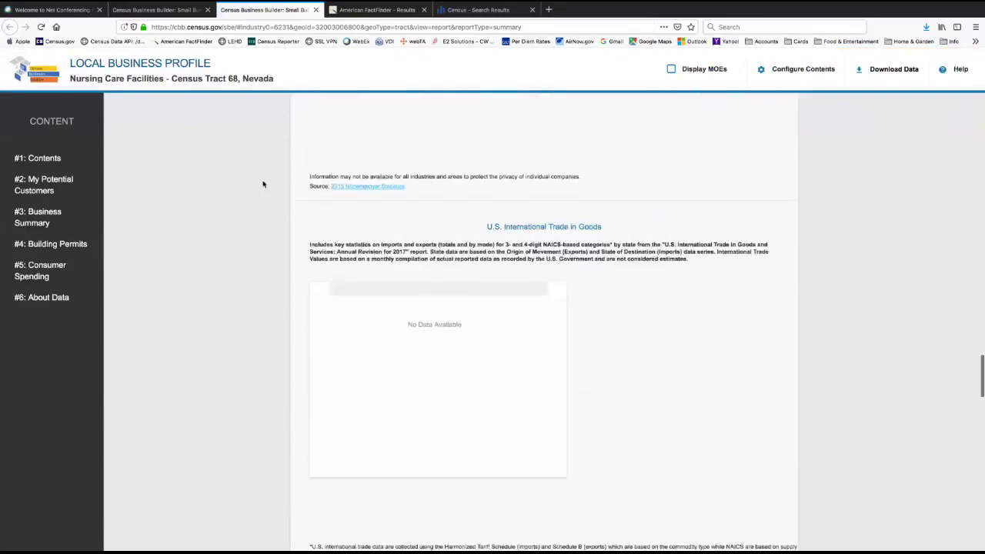
pyautogui.scroll(5, 264, 184)
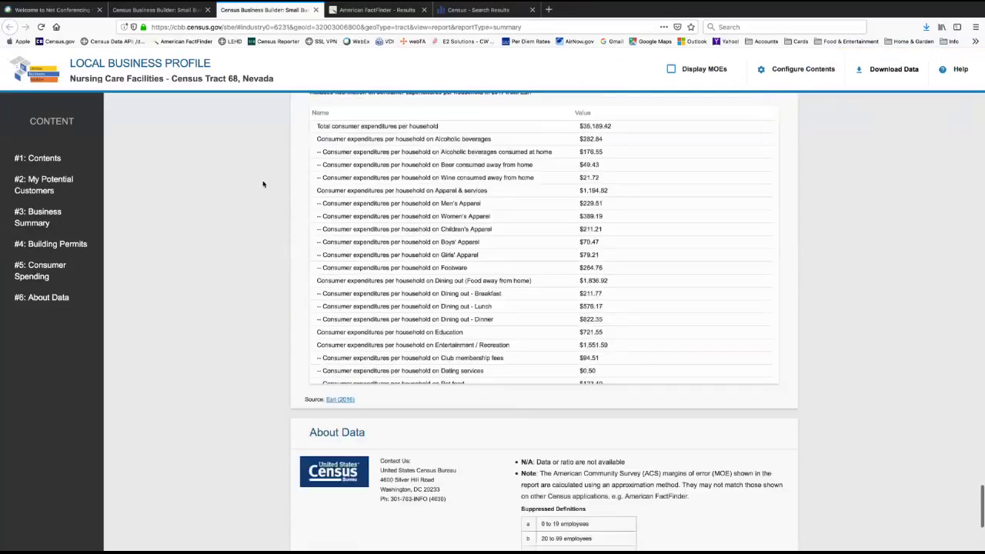
# Look through the report's configurable content sections and the consumer spending categories per household
pyautogui.click(802, 69)
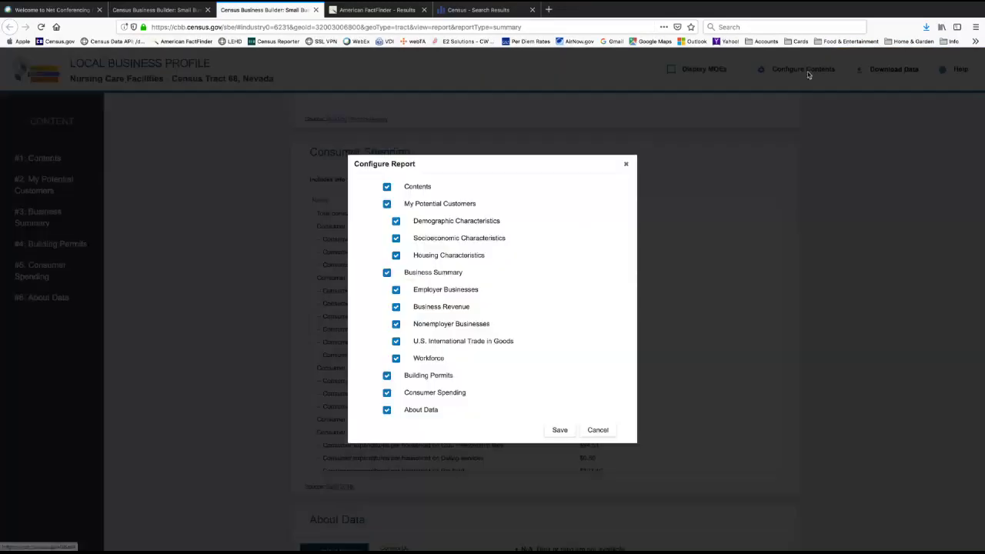
pyautogui.click(628, 166)
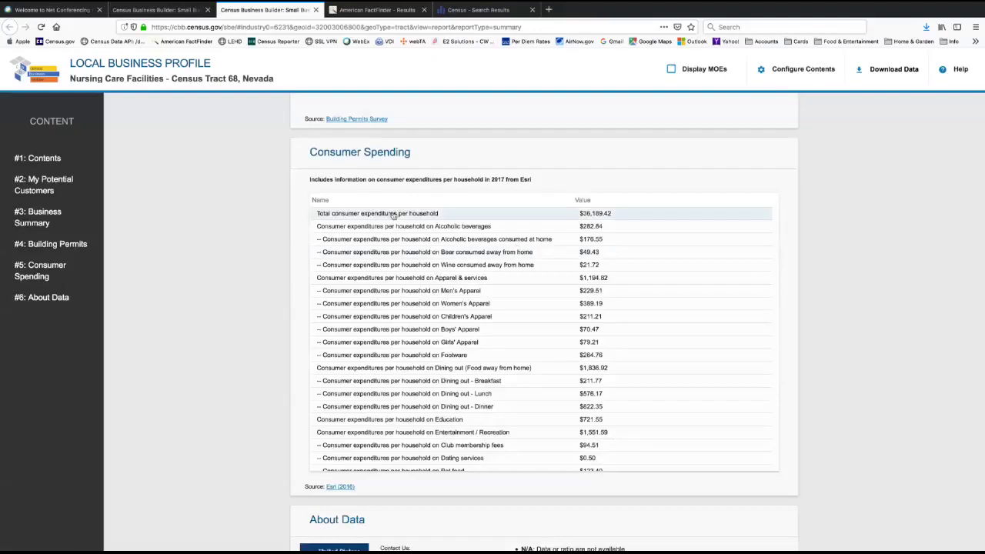
pyautogui.scroll(-3, 416, 253)
pyautogui.scroll(-2, 417, 253)
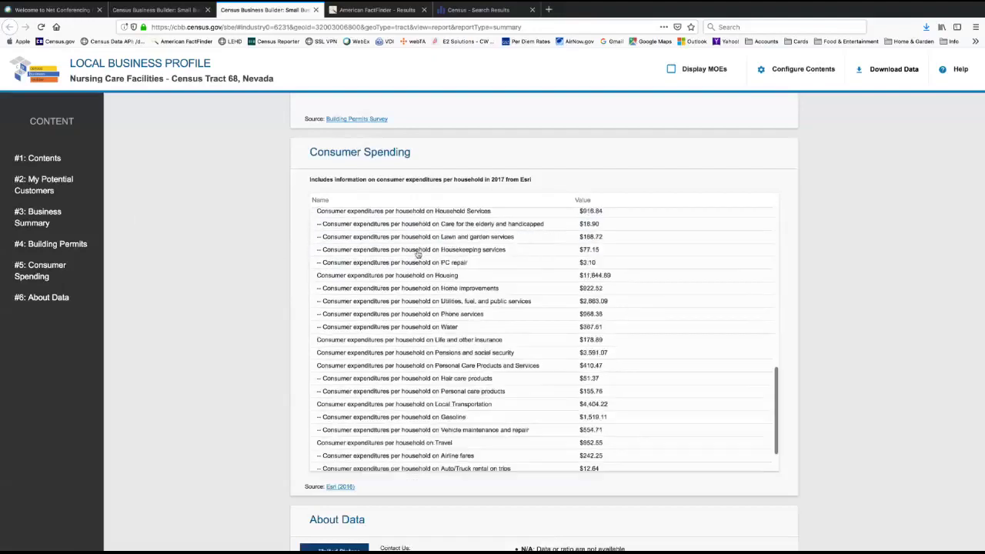
# Review the report's customer demographics, socioeconomic, housing, workforce and building permit sections, ending at its contents overview
pyautogui.scroll(5, 416, 253)
pyautogui.scroll(20, 275, 255)
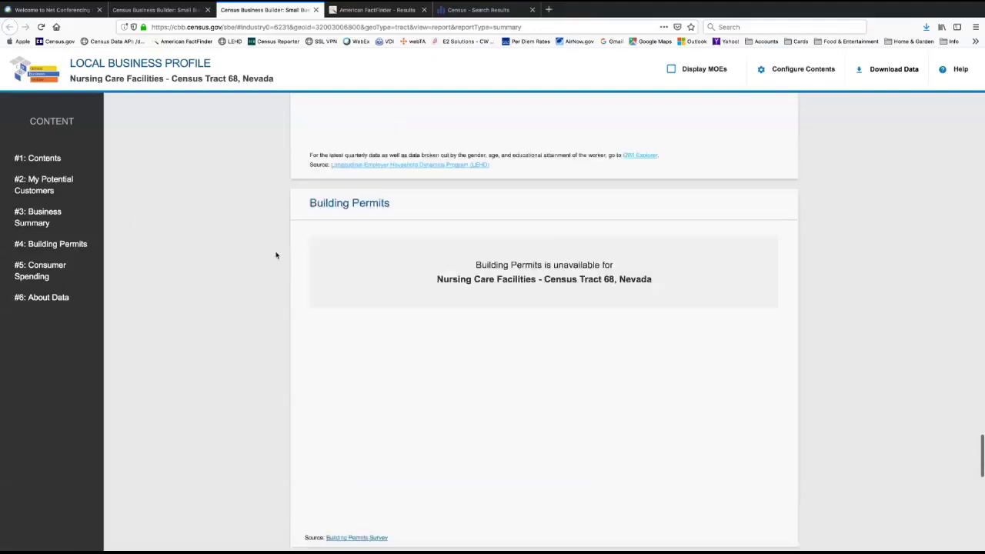
pyautogui.scroll(20, 277, 254)
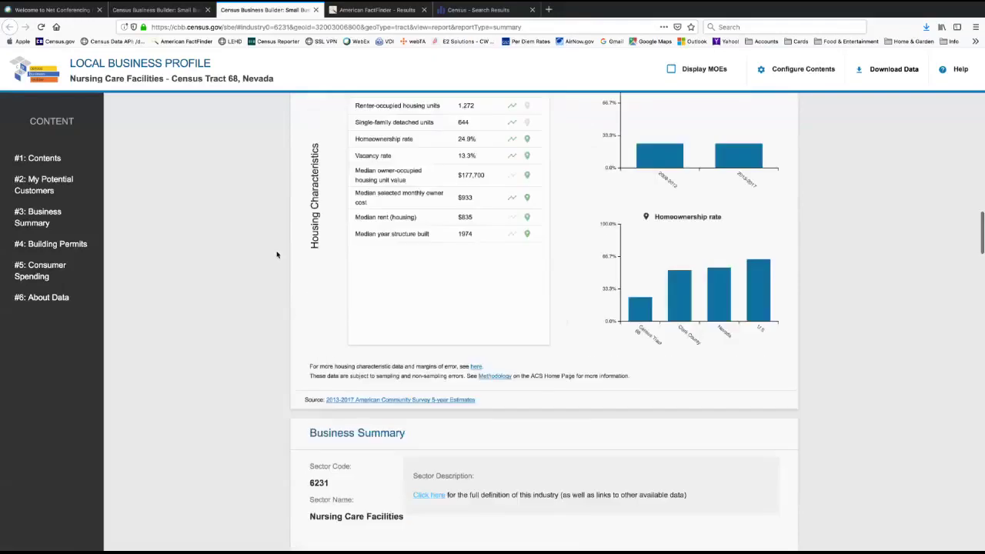
pyautogui.scroll(-5, 278, 254)
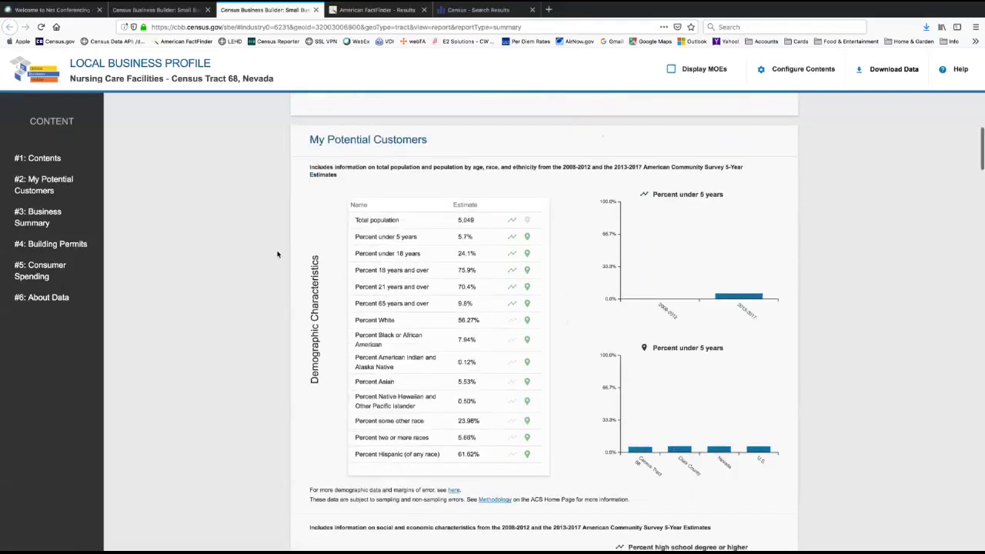
pyautogui.scroll(-3, 278, 254)
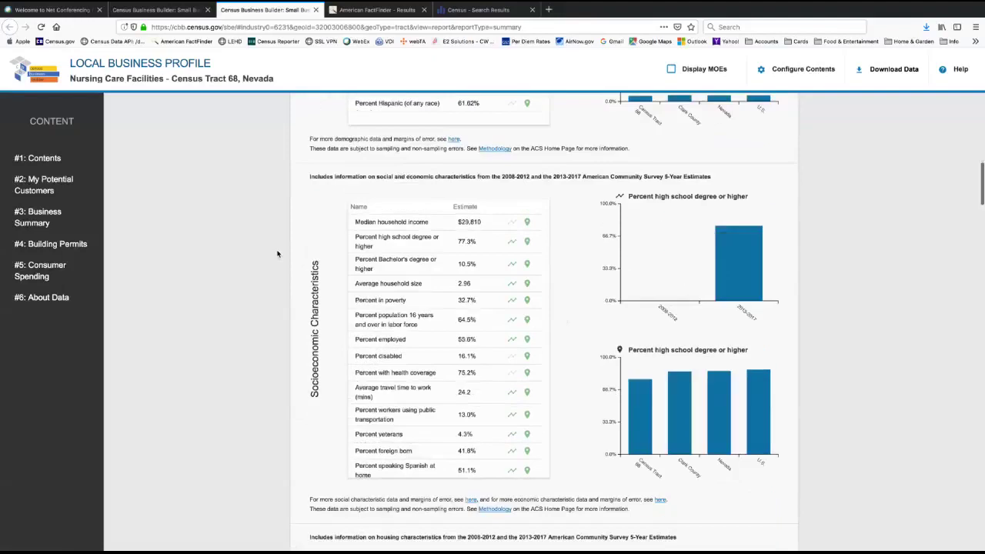
pyautogui.scroll(7, 277, 254)
pyautogui.scroll(-20, 278, 254)
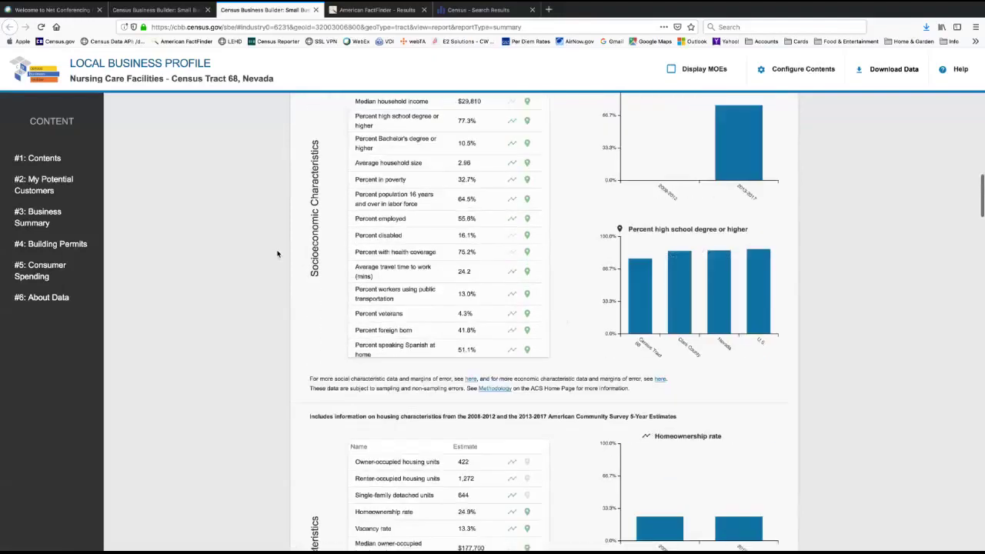
pyautogui.scroll(-15, 278, 253)
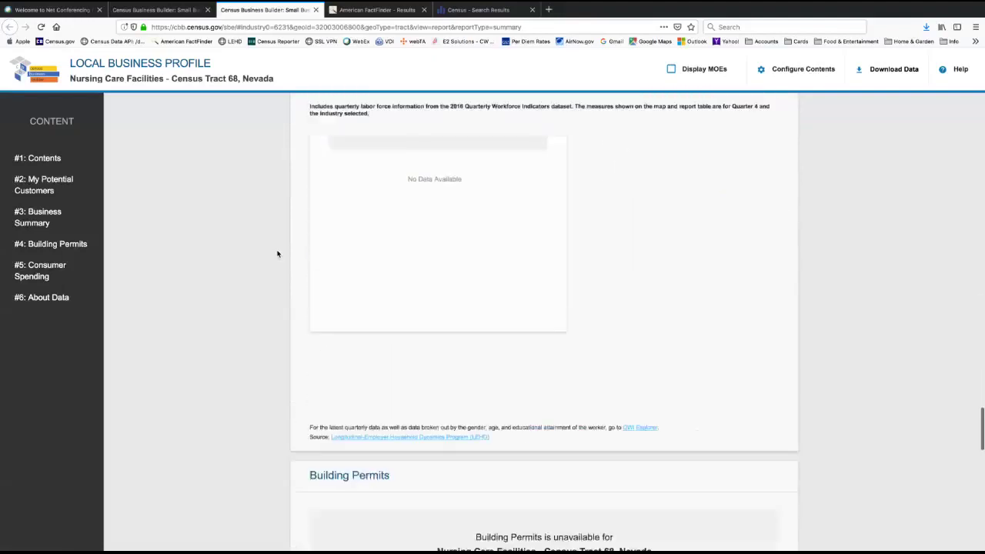
pyautogui.scroll(20, 278, 254)
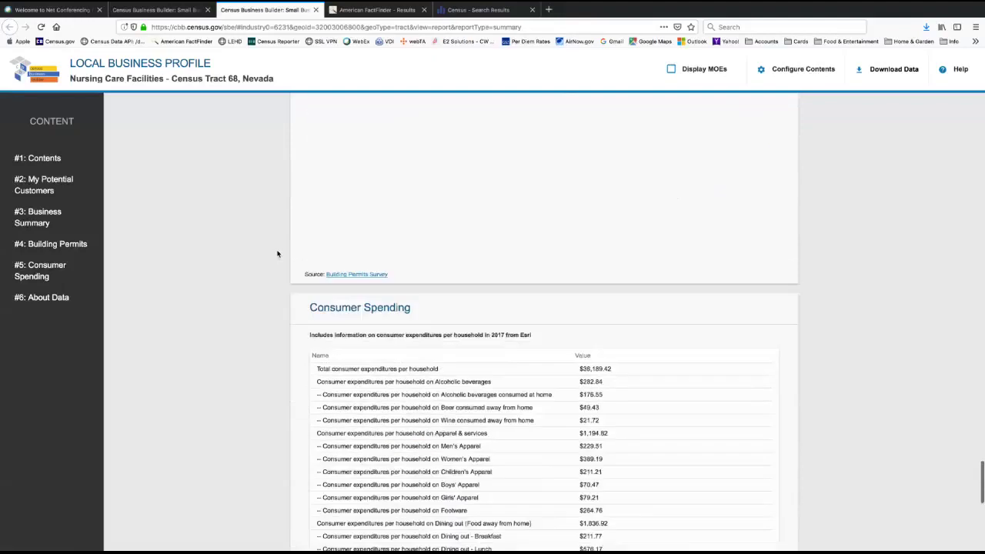
pyautogui.scroll(12, 280, 250)
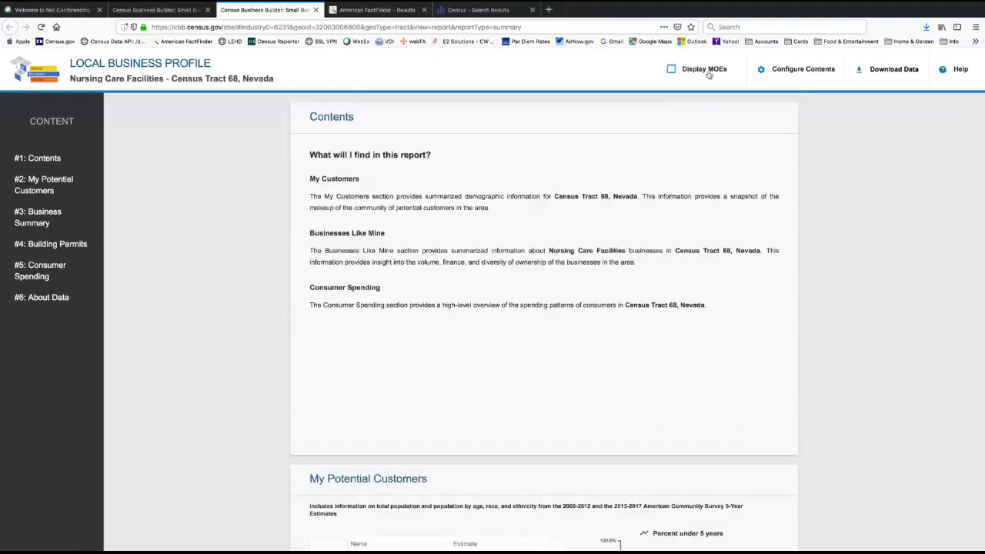
# Load the Census.gov homepage in place of the Local Business Profile report
pyautogui.click(143, 11)
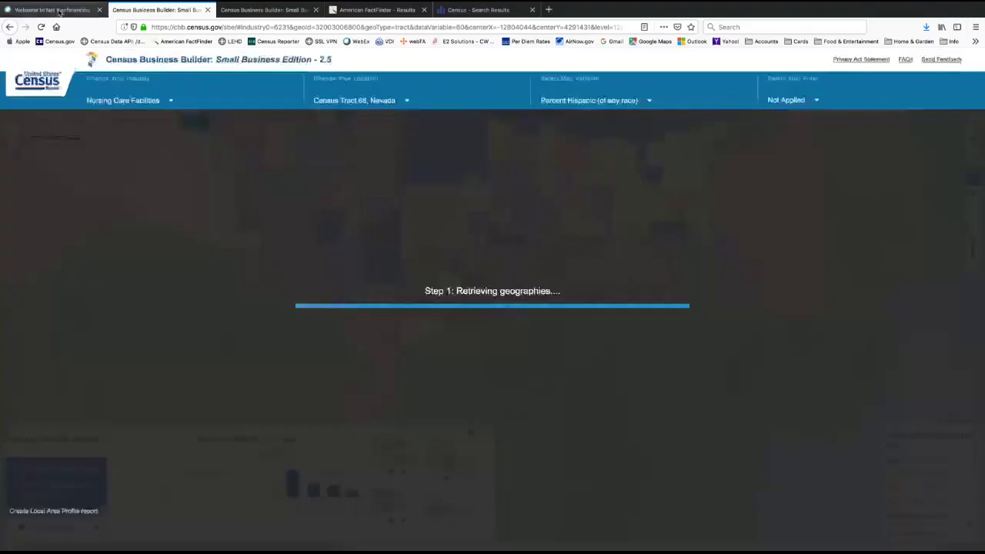
pyautogui.click(60, 11)
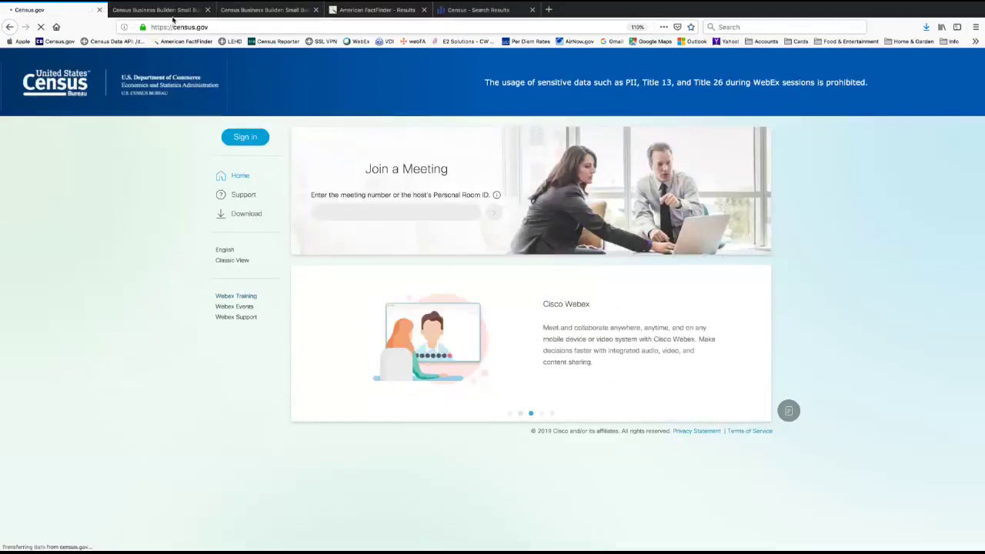
pyautogui.click(271, 9)
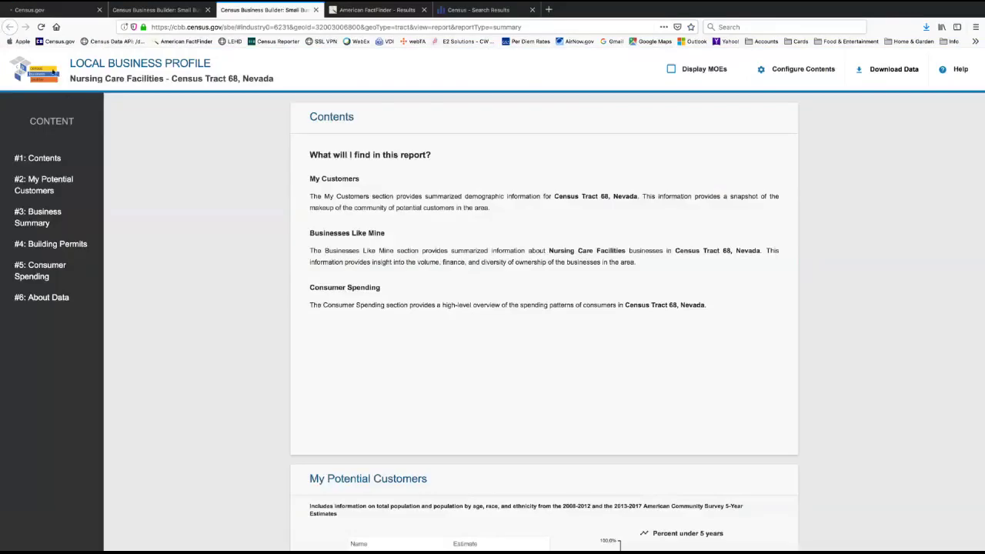
pyautogui.click(58, 41)
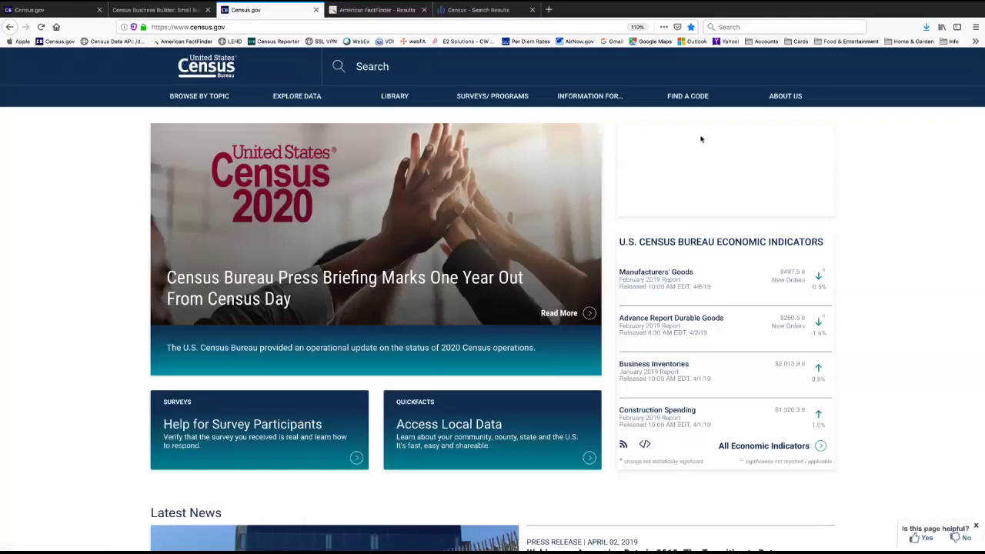
# Open Census.gov's Infographics & Visualizations library and browse the 2019 graphics
pyautogui.click(328, 100)
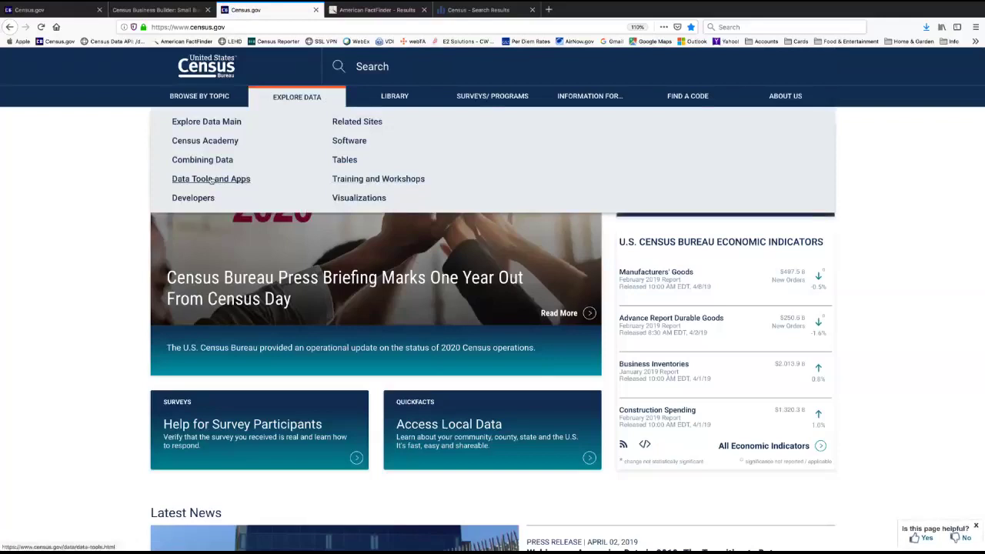
pyautogui.click(342, 198)
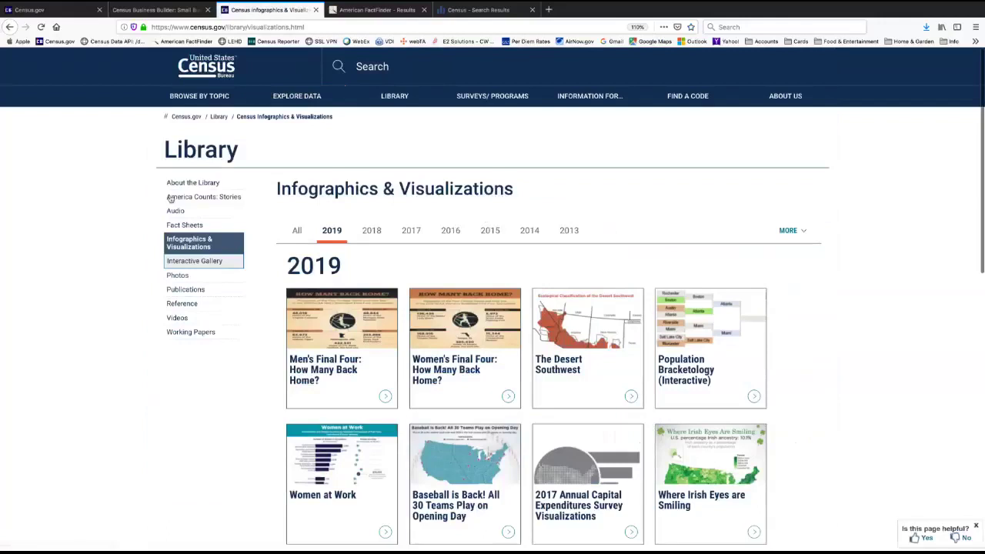
pyautogui.scroll(-6, 169, 199)
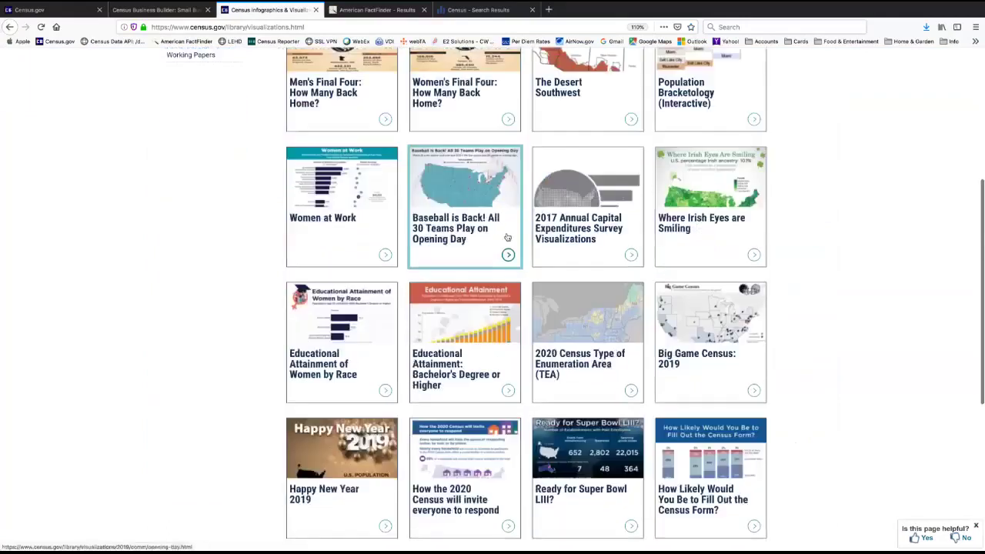
pyautogui.scroll(-6, 507, 237)
pyautogui.scroll(9, 507, 237)
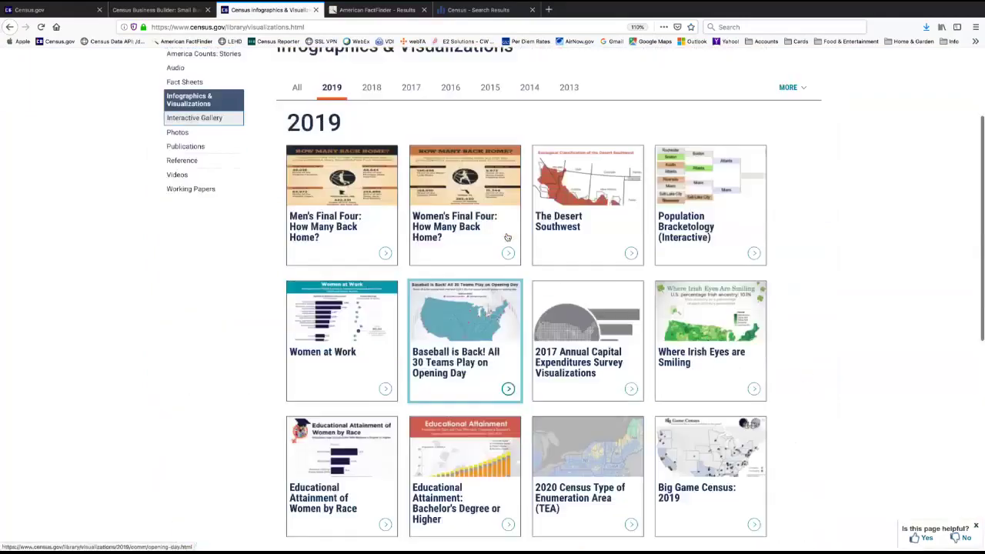
pyautogui.scroll(3, 508, 237)
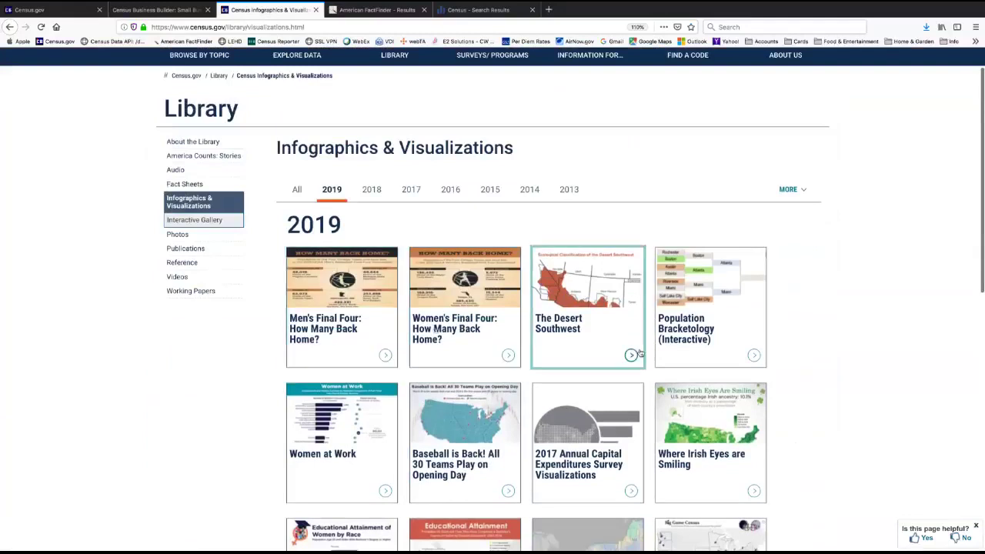
# Open the "Men's Final Four: How Many Back Home?" infographic and view its graphic, embed code and download options
pyautogui.click(349, 318)
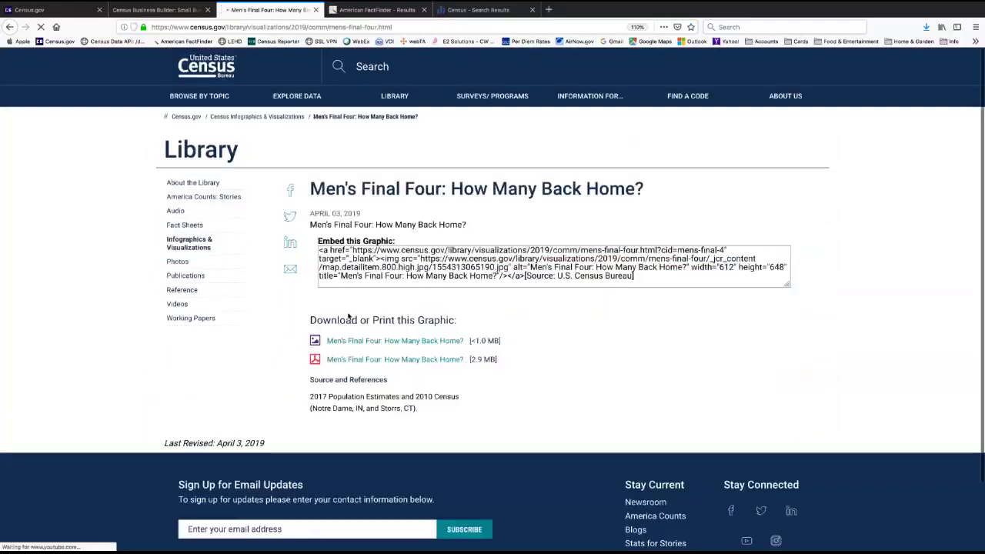
pyautogui.scroll(-5, 284, 332)
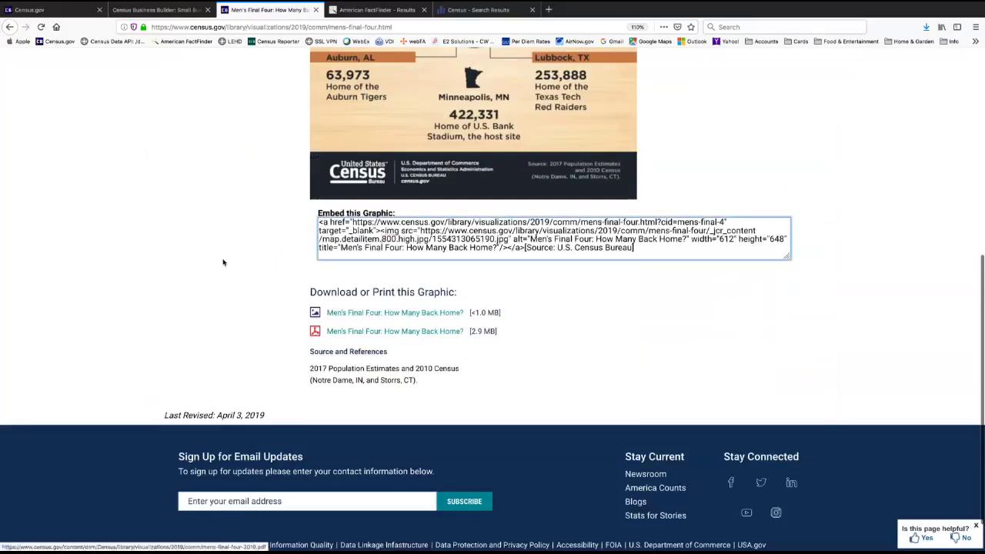
pyautogui.scroll(5, 223, 262)
# Open the Geography topic's Interactive Maps page and look over the available mapping tools
pyautogui.moveTo(216, 106)
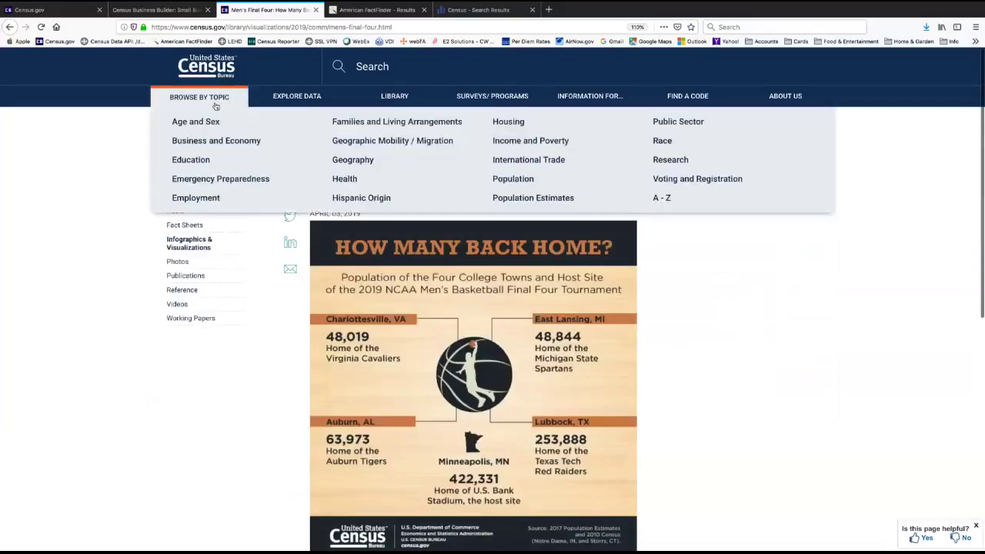
pyautogui.click(365, 162)
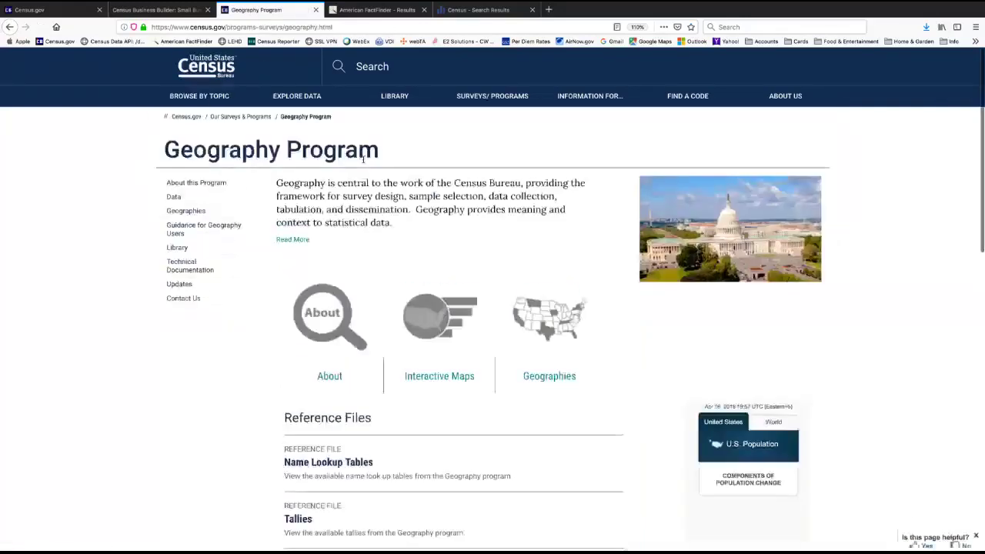
pyautogui.click(443, 377)
pyautogui.scroll(-3, 219, 294)
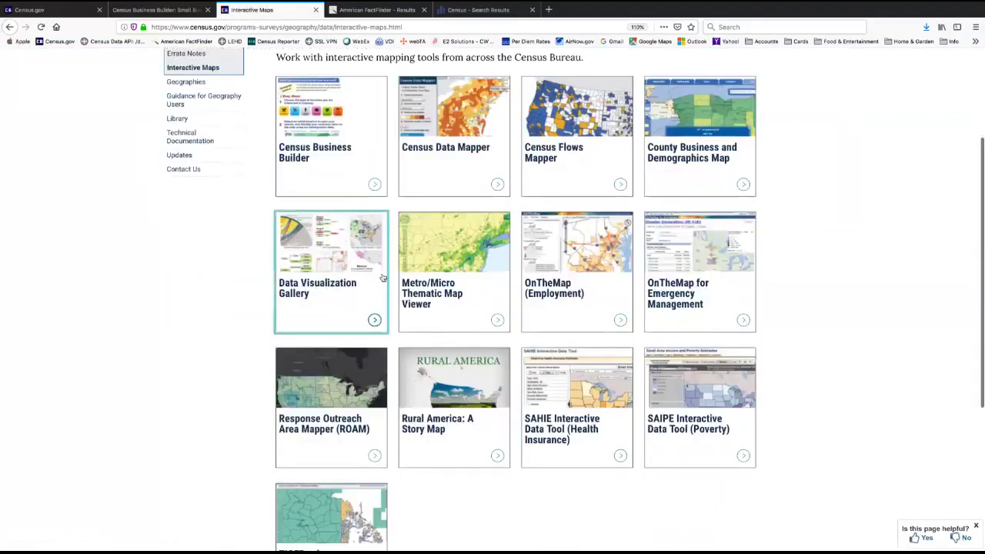
pyautogui.scroll(-1, 227, 355)
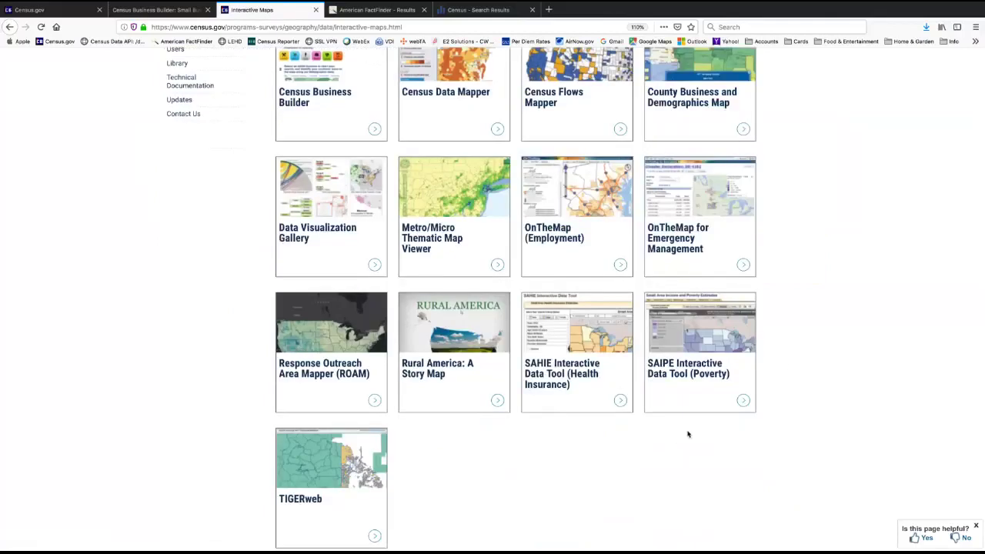
pyautogui.scroll(4, 779, 364)
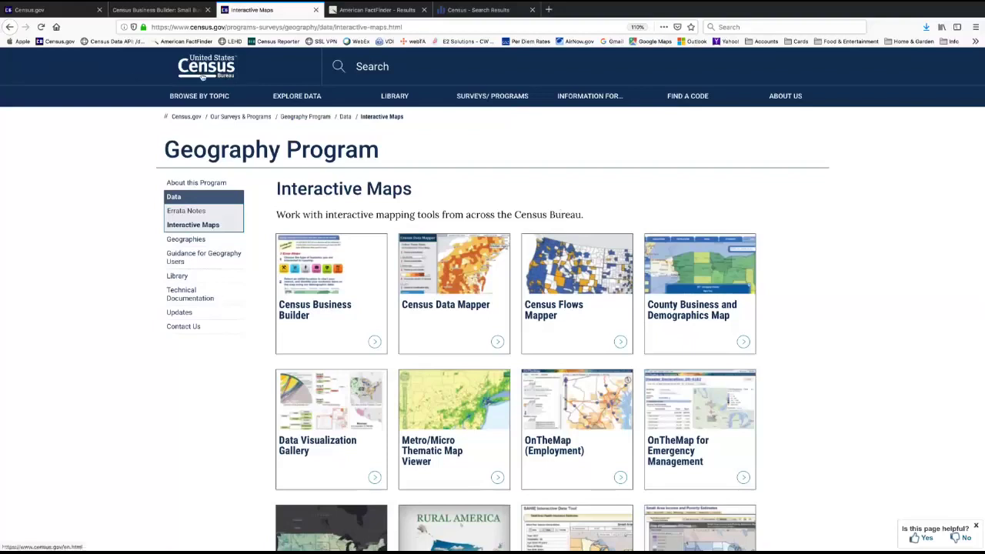
# Return to the Census.gov homepage and open the Current Population Survey (CPS) page describing the survey
pyautogui.click(207, 68)
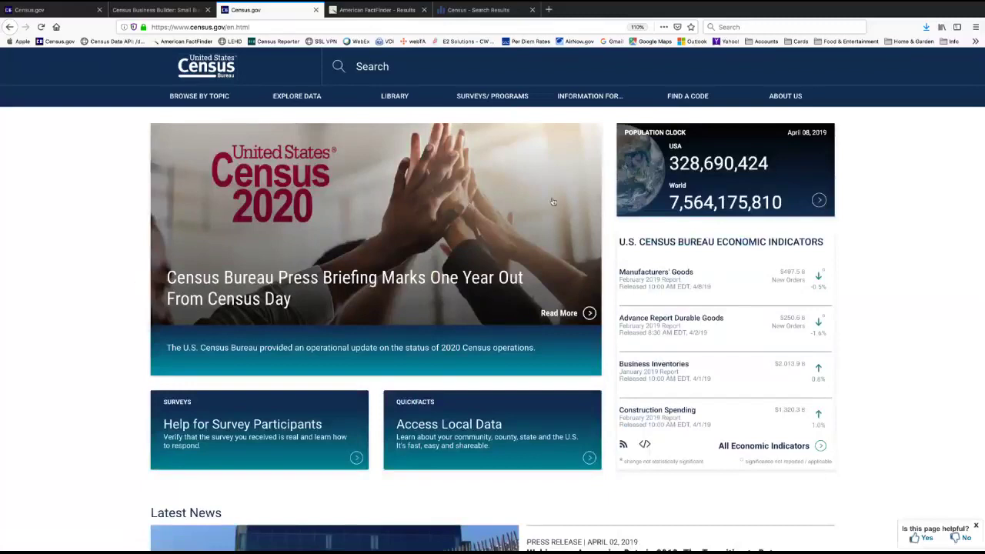
pyautogui.moveTo(486, 108)
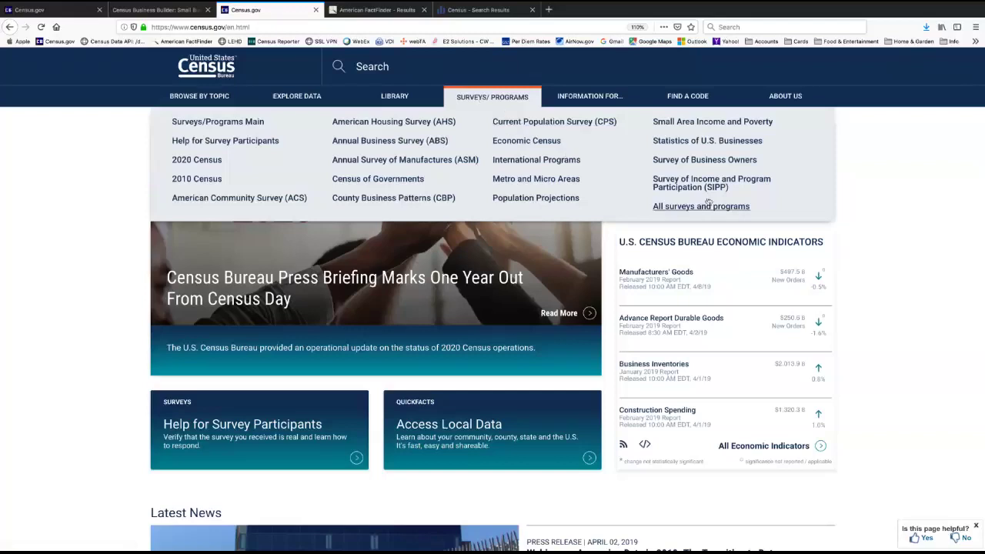
pyautogui.click(518, 123)
pyautogui.scroll(-1, 126, 269)
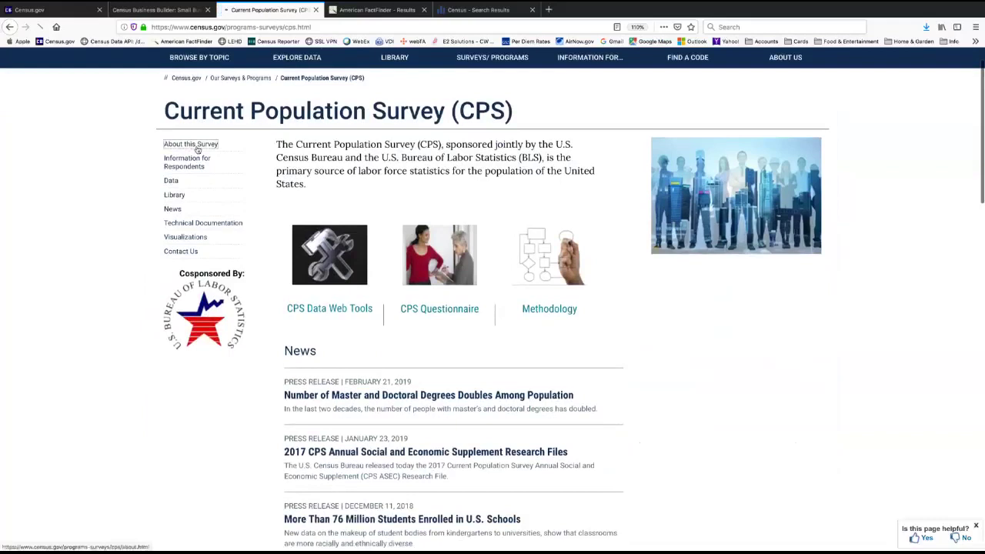
pyautogui.click(195, 144)
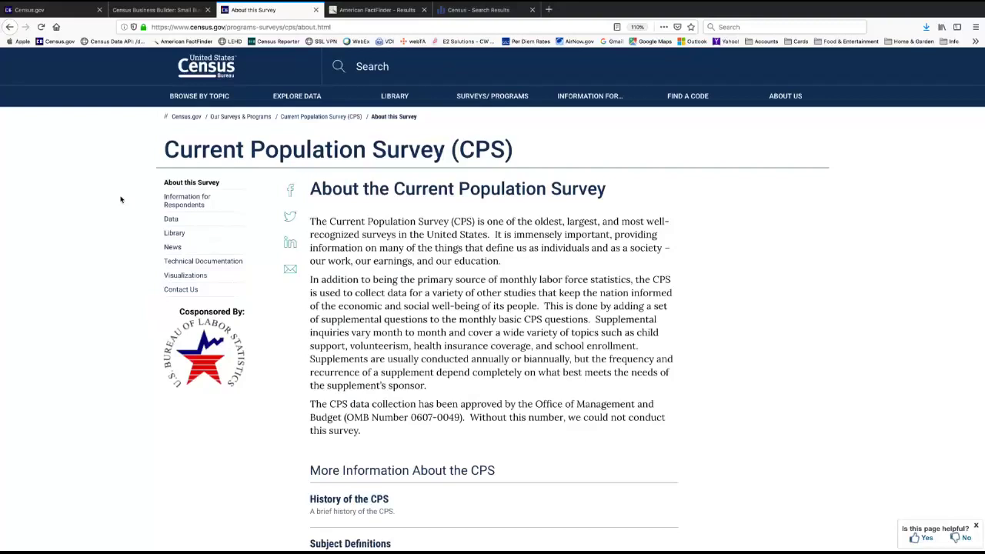
# Open Census Academy and look through its Data Gems, upcoming webinars and free training request options
pyautogui.moveTo(328, 100)
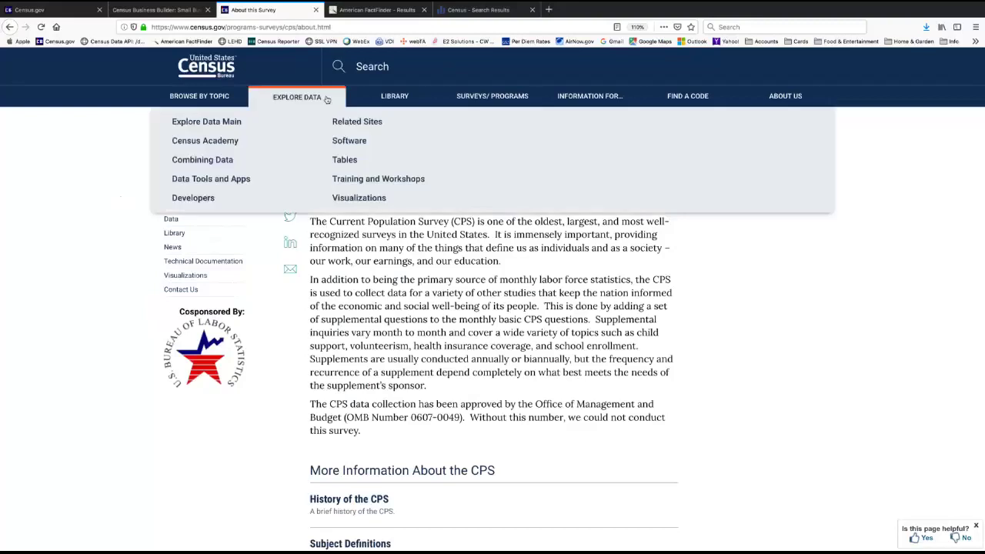
pyautogui.click(205, 141)
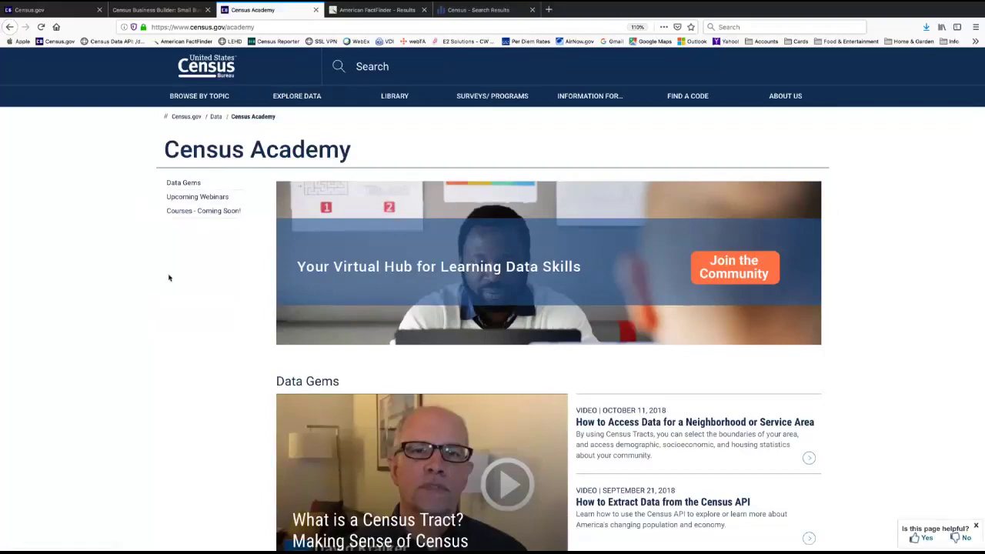
pyautogui.scroll(-5, 171, 277)
pyautogui.scroll(-6, 171, 277)
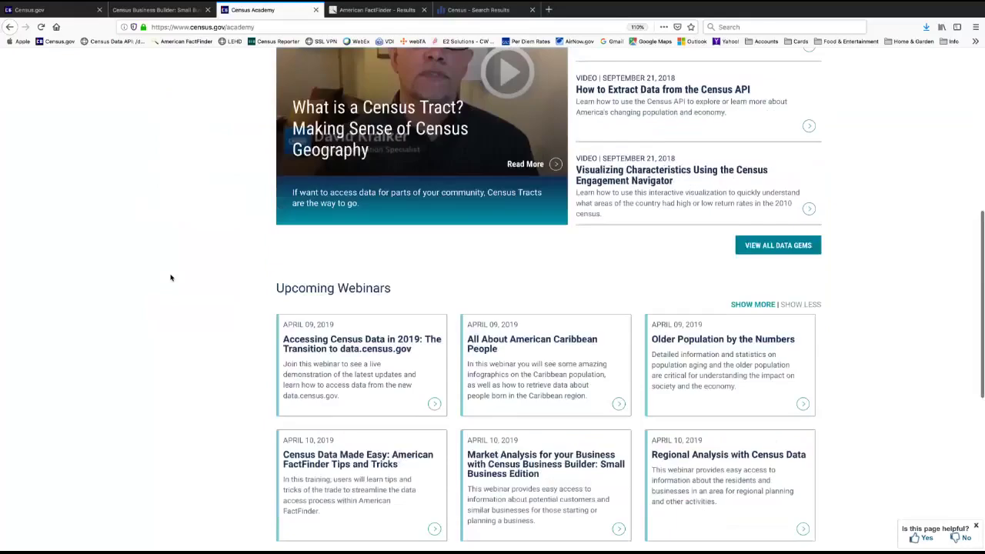
pyautogui.scroll(-1, 171, 277)
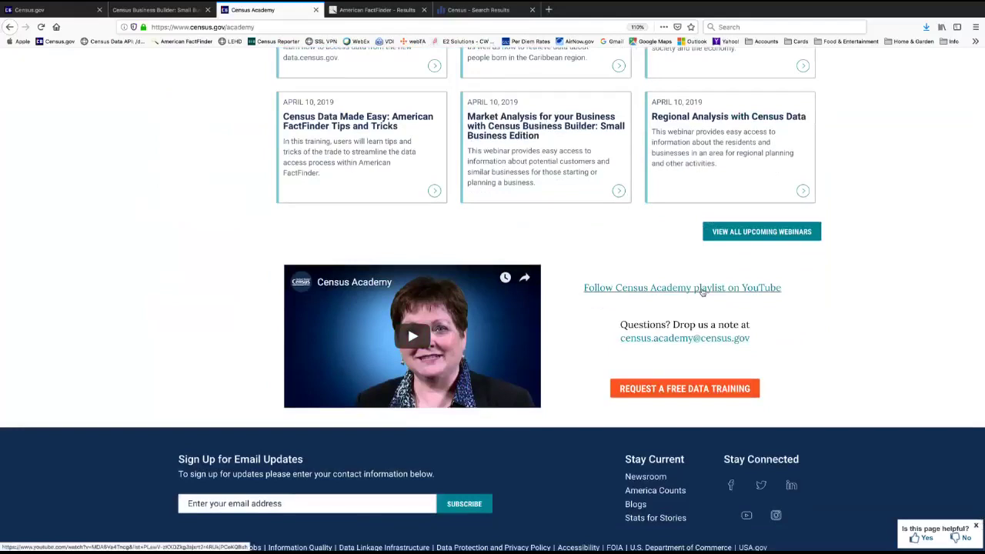
pyautogui.scroll(6, 249, 274)
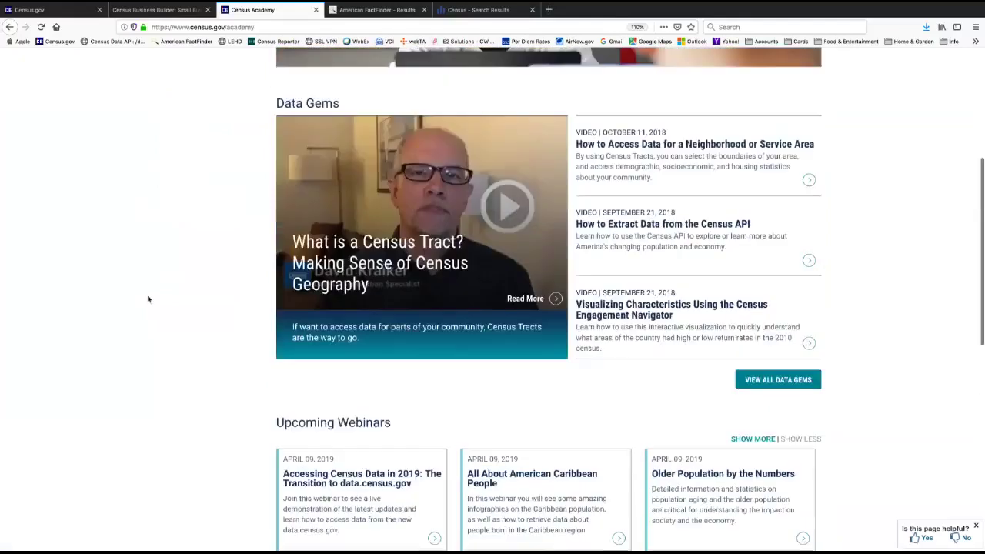
pyautogui.scroll(3, 149, 297)
pyautogui.scroll(-6, 150, 300)
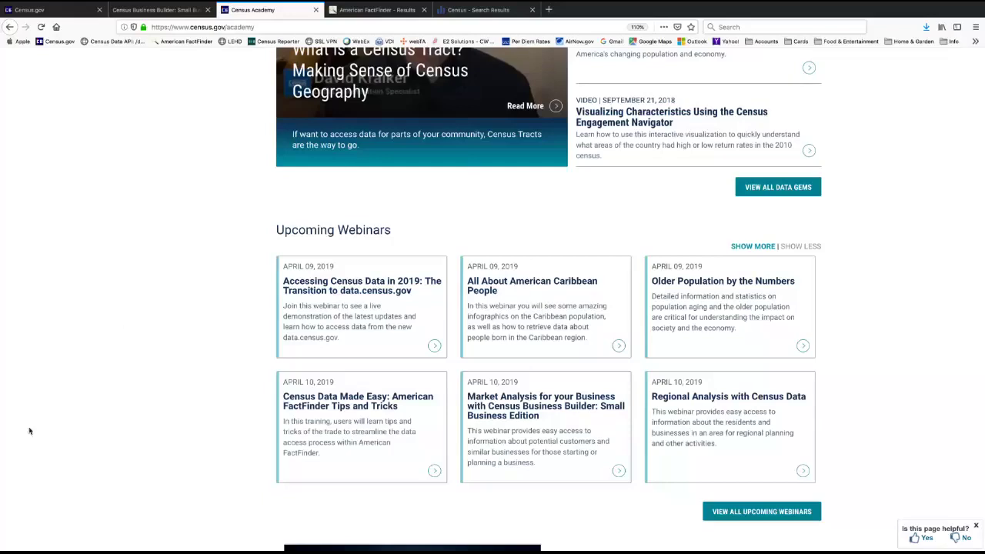
pyautogui.moveTo(271, 6)
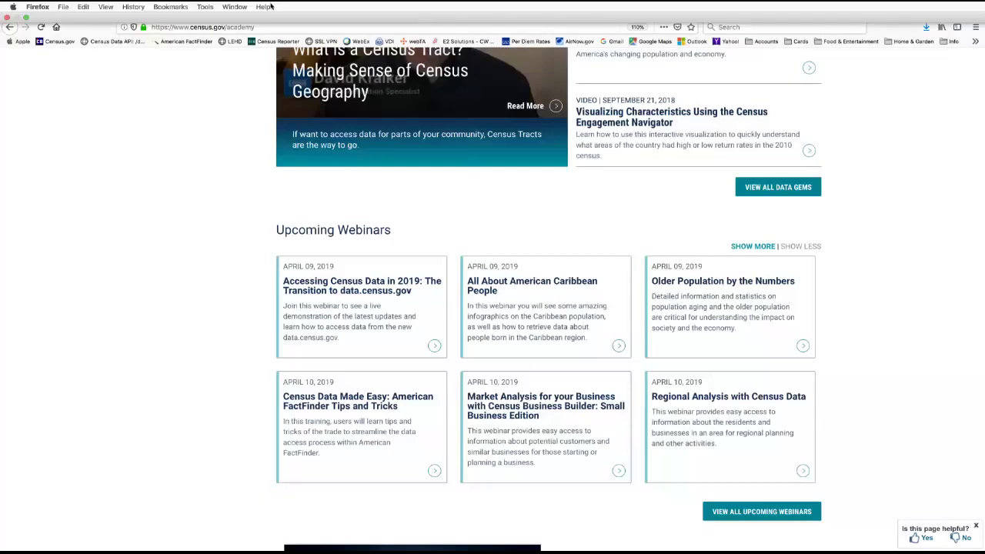